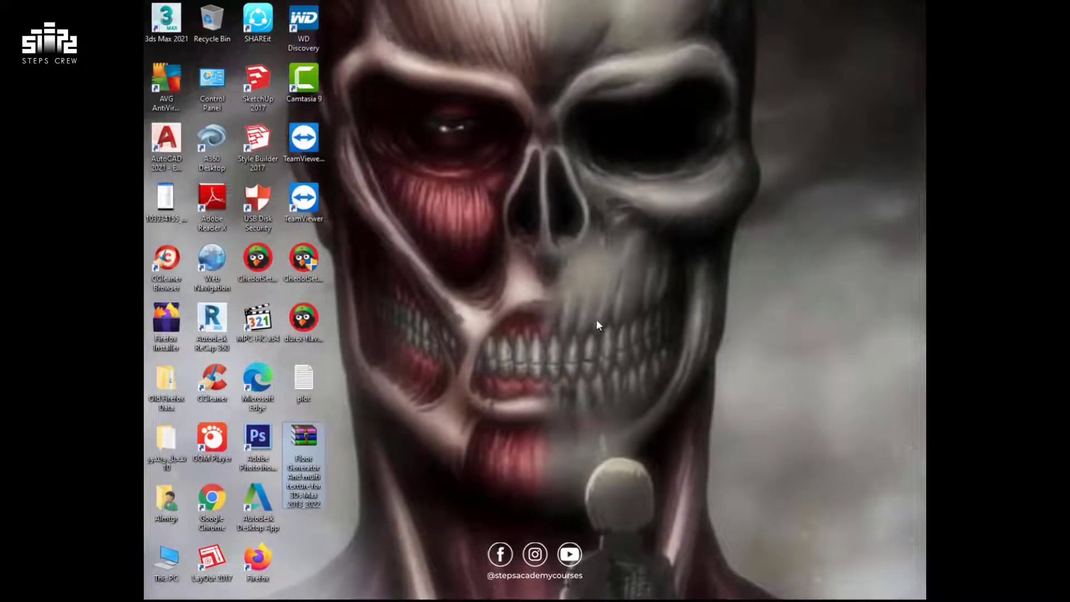
Extract the Floor Generator RAR into its own Floor Generator folder and select it.
{"action": "right_click", "coordinate": [306, 444]}
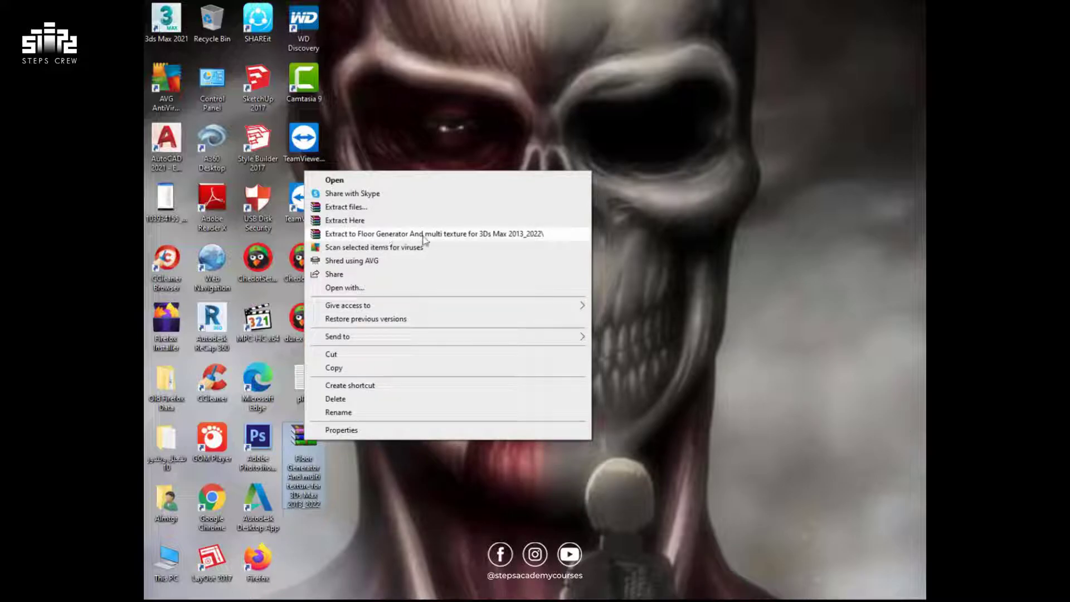
{"action": "left_click", "coordinate": [453, 239]}
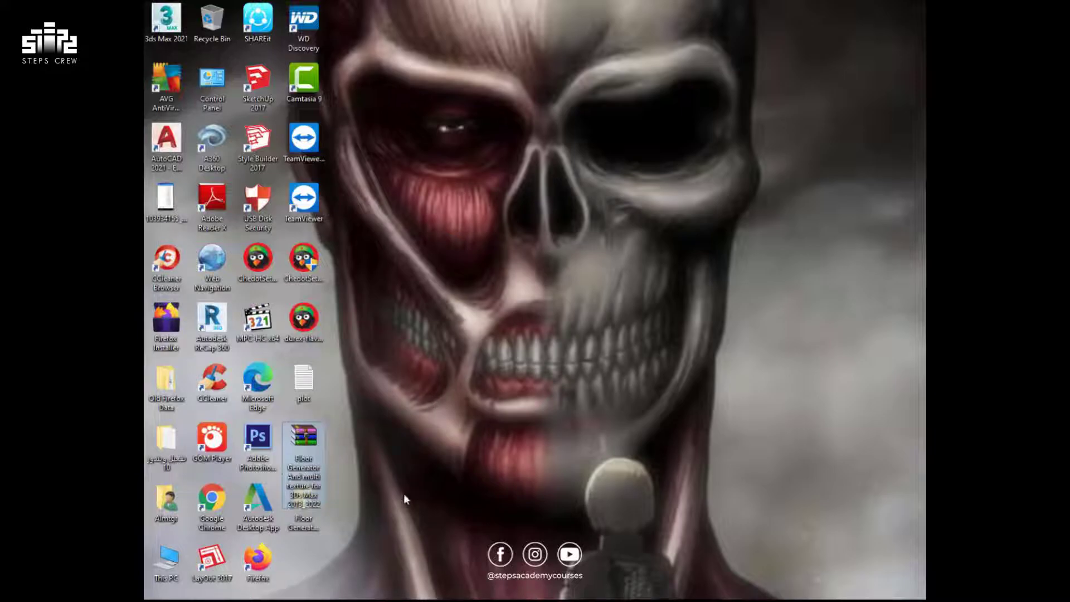
{"action": "left_click", "coordinate": [303, 524]}
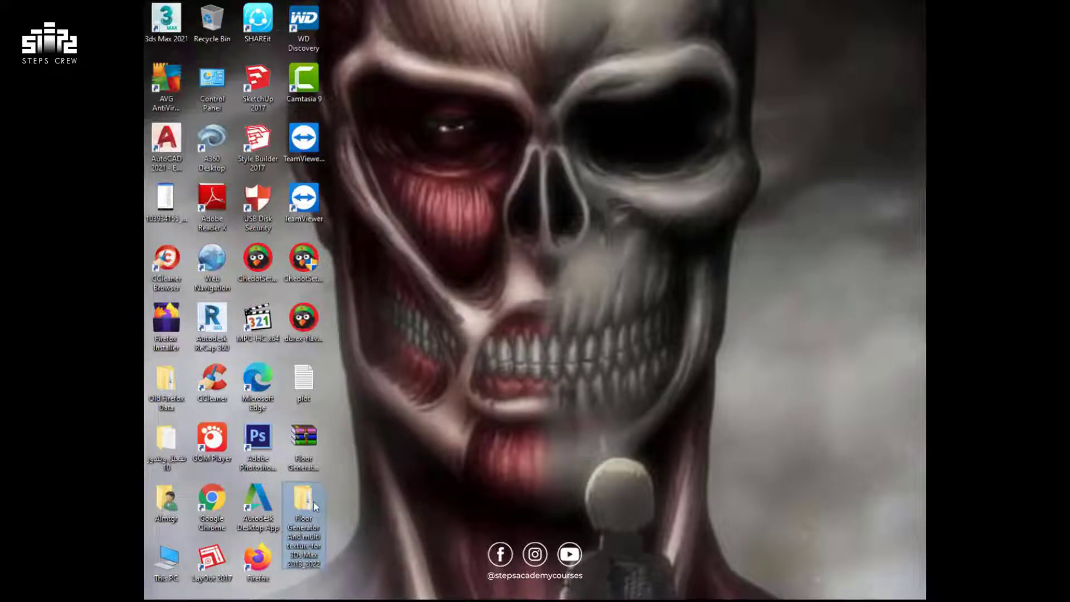
Open the extracted Floor Generator folder and show its contents as large icons.
{"action": "double_click", "coordinate": [312, 502]}
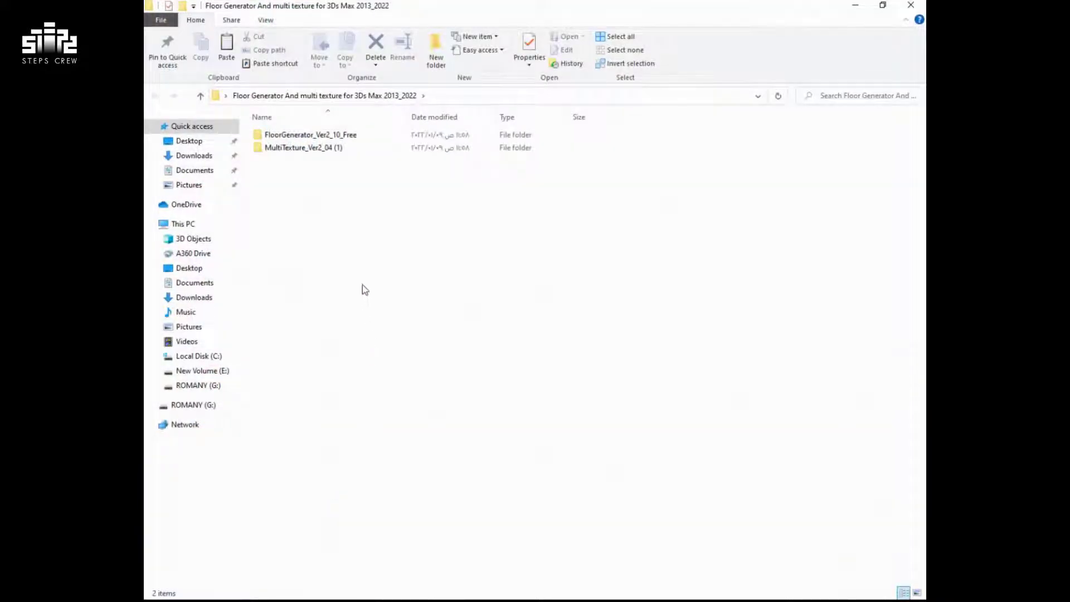
{"action": "right_click", "coordinate": [360, 266]}
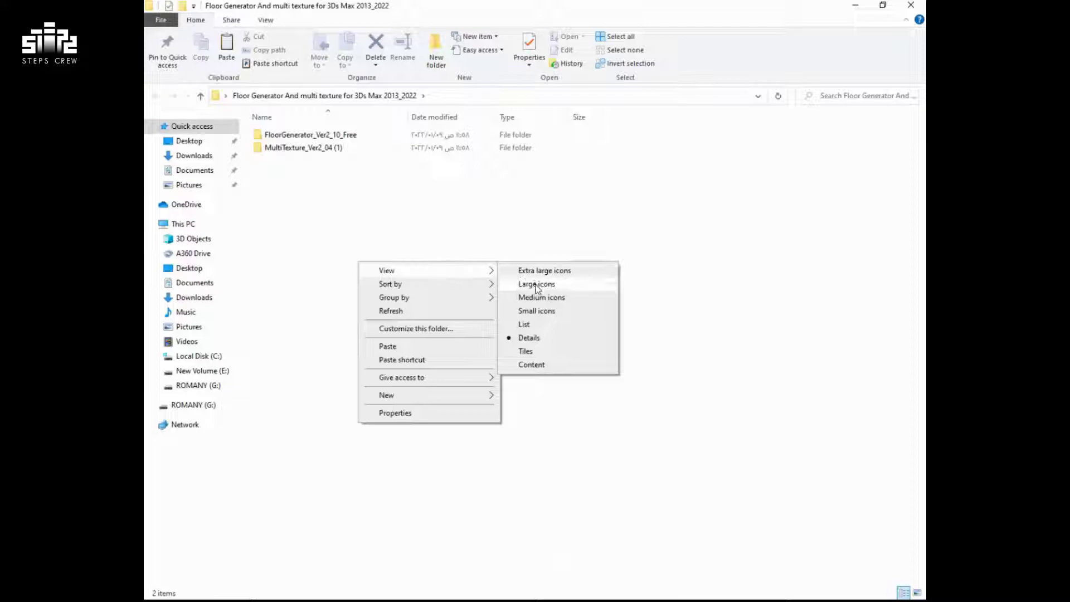
{"action": "left_click", "coordinate": [535, 282]}
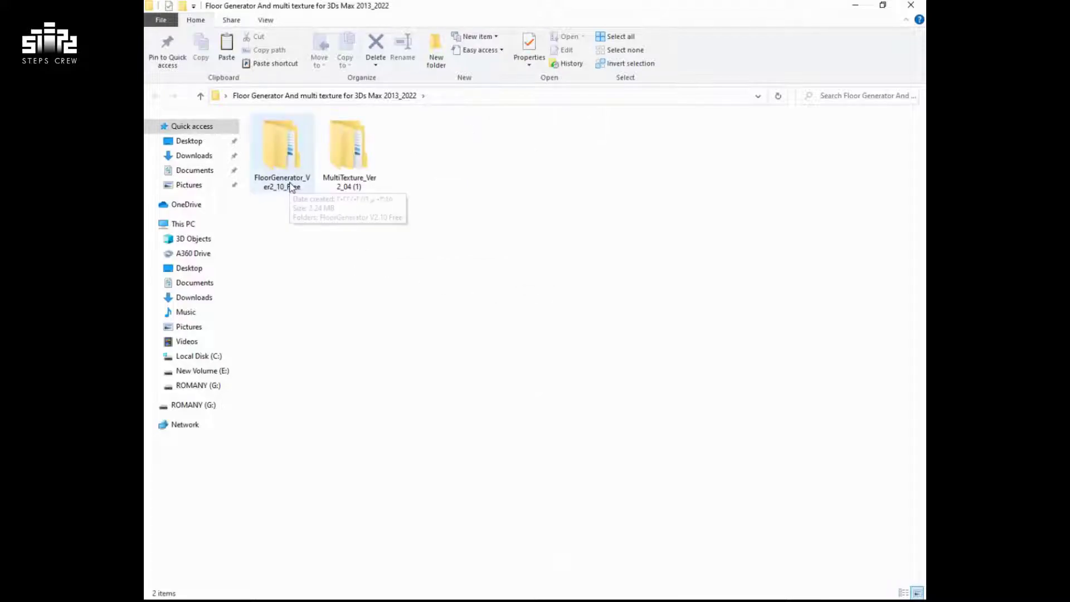
{"action": "mouse_move", "coordinate": [282, 155]}
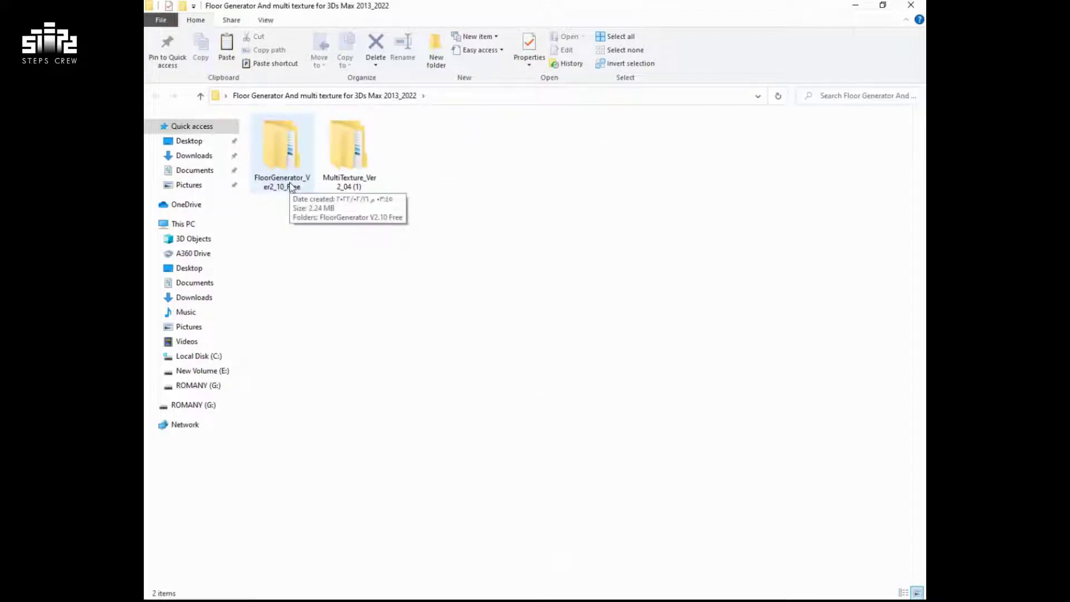
{"action": "left_click", "coordinate": [358, 142]}
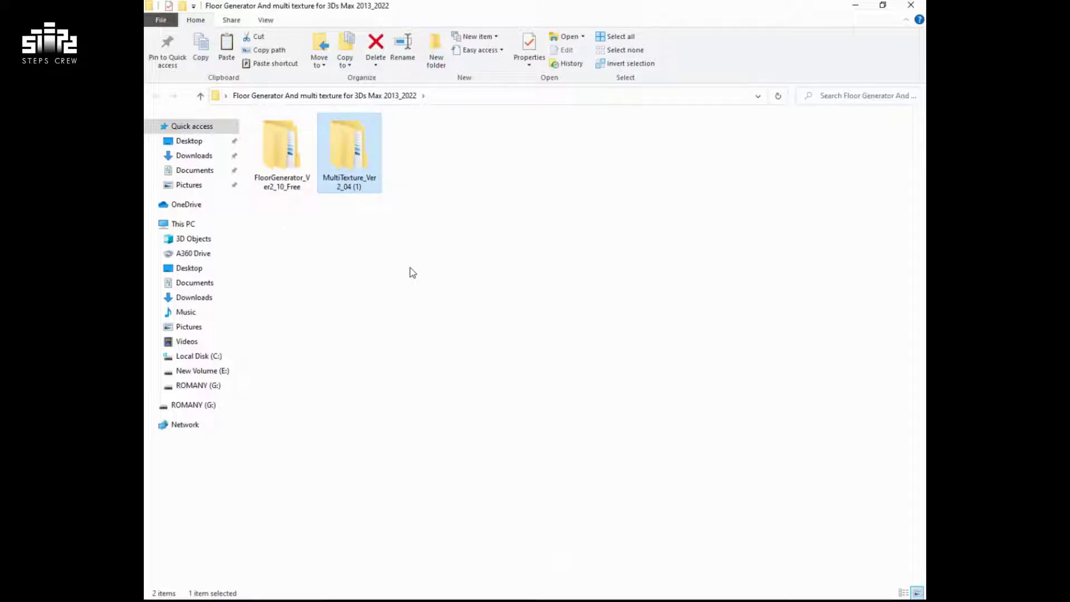
Copy FloorGenerator_Free_max2021_64bit.dlm from FloorGenerator_Ver2_10_Free\FloorGenerator V2.10 Free.
{"action": "double_click", "coordinate": [281, 161]}
{"action": "double_click", "coordinate": [319, 139]}
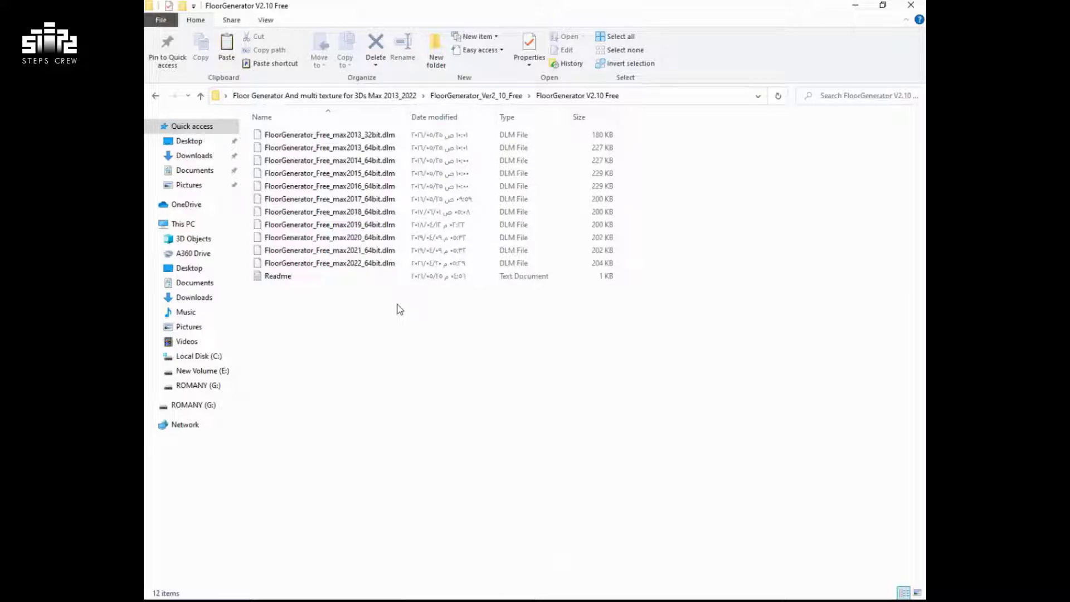
{"action": "right_click", "coordinate": [368, 253]}
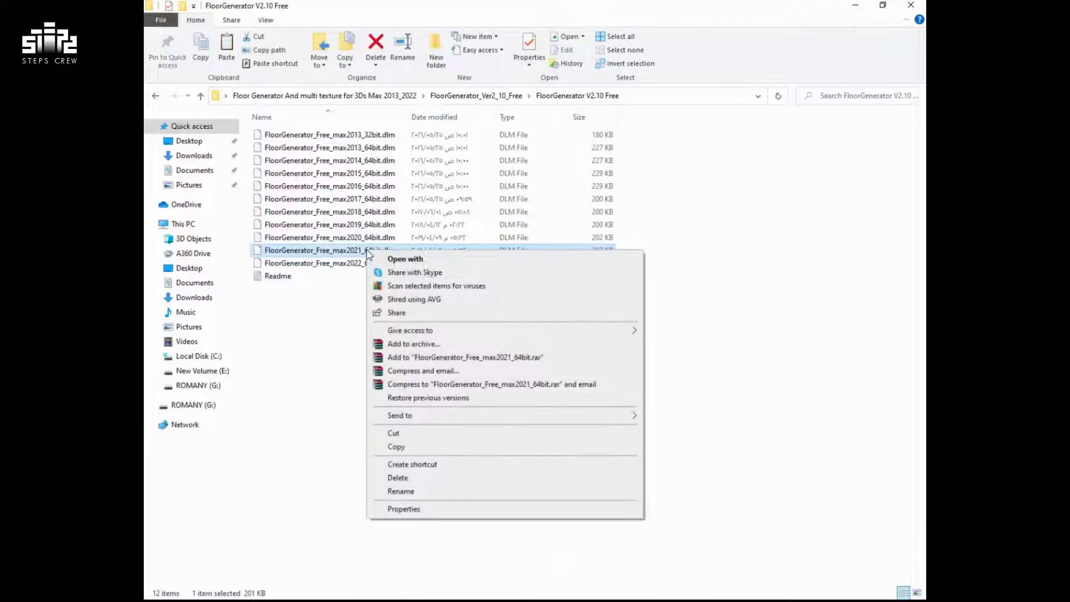
{"action": "left_click", "coordinate": [410, 448]}
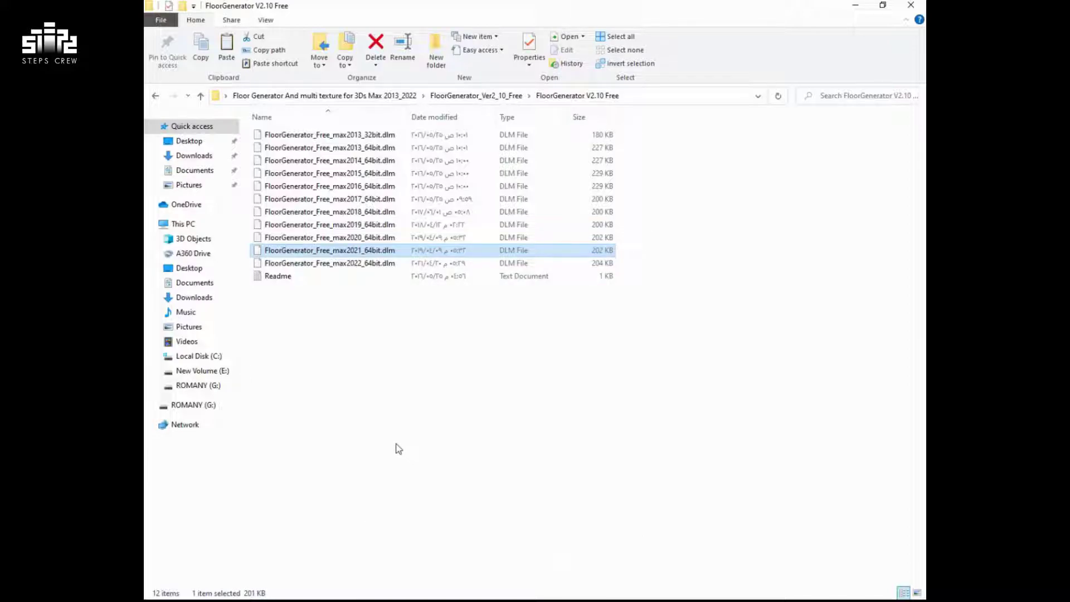
Navigate to C:\Program Files\Autodesk\3ds Max 2021\Plugins.
{"action": "left_click", "coordinate": [214, 358]}
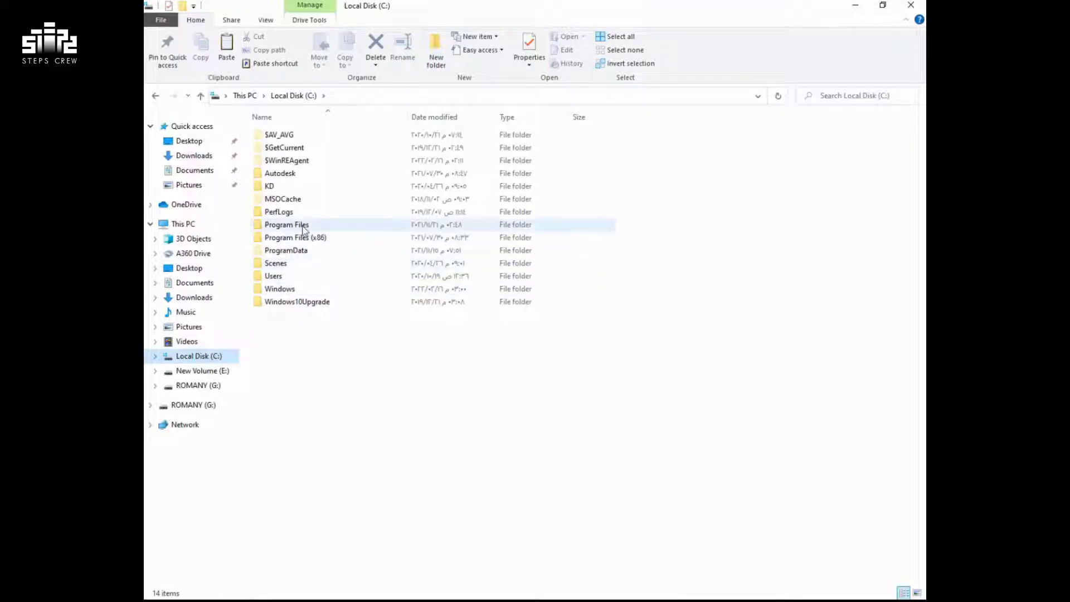
{"action": "double_click", "coordinate": [304, 225]}
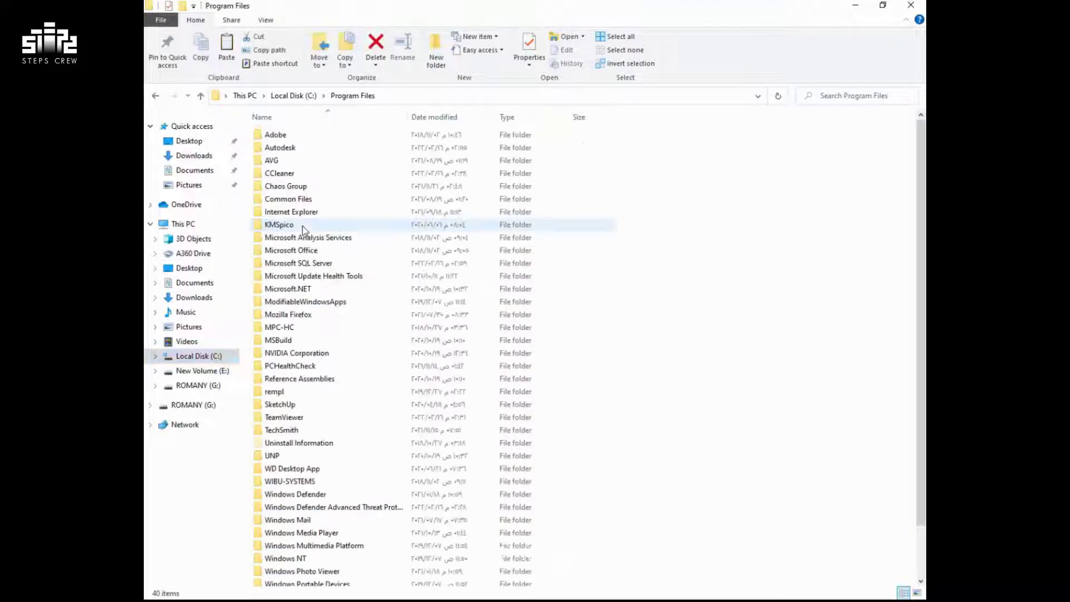
{"action": "double_click", "coordinate": [299, 148]}
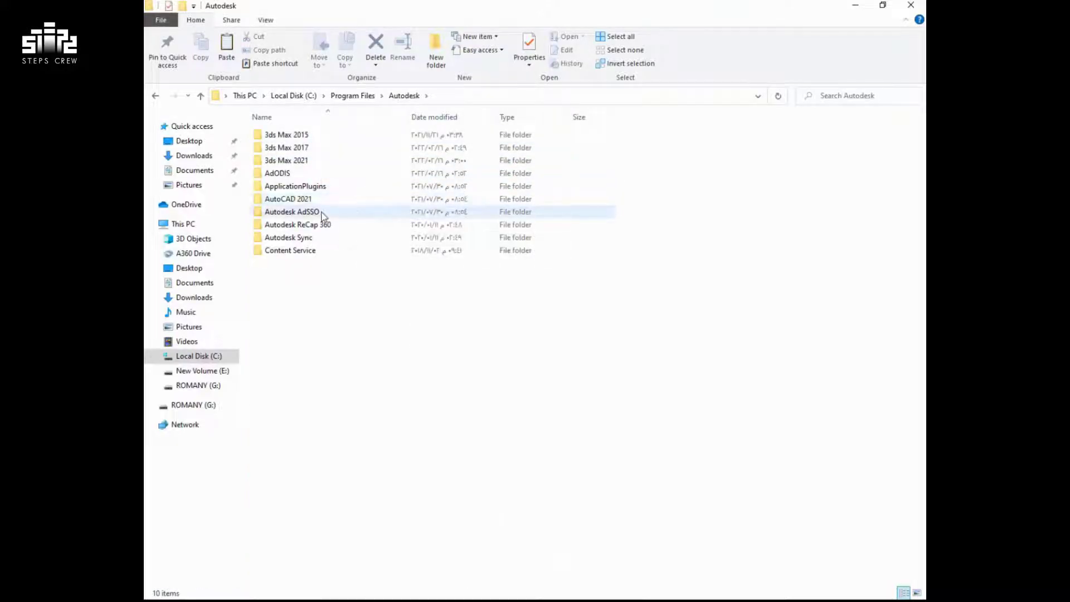
{"action": "double_click", "coordinate": [318, 162]}
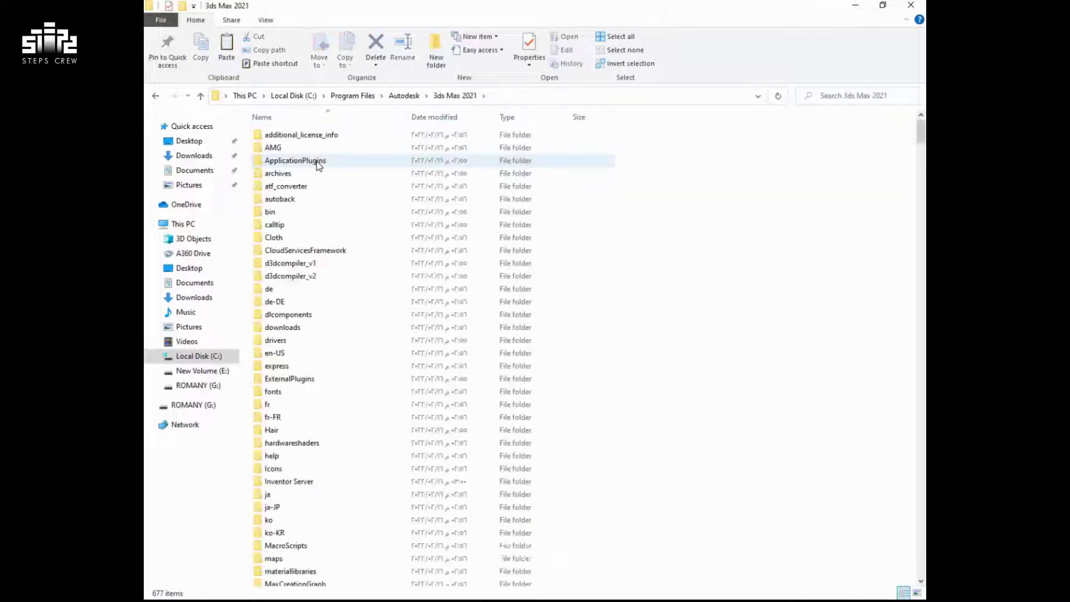
{"action": "scroll", "coordinate": [317, 310], "scroll_direction": "down", "scroll_amount": 2}
{"action": "scroll", "coordinate": [318, 311], "scroll_direction": "down", "scroll_amount": 2}
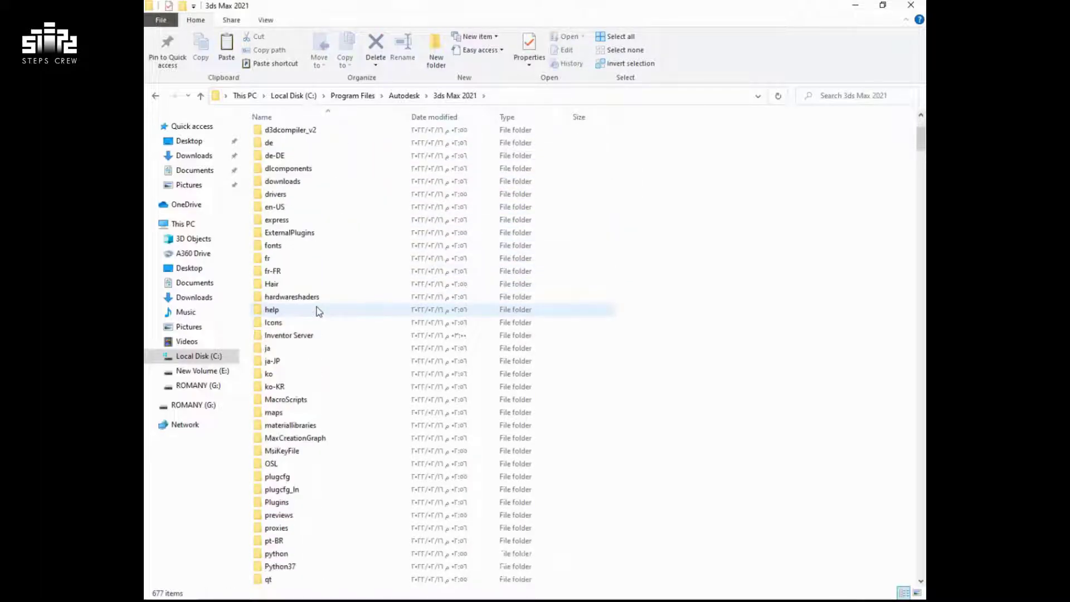
{"action": "scroll", "coordinate": [319, 311], "scroll_direction": "down", "scroll_amount": 1}
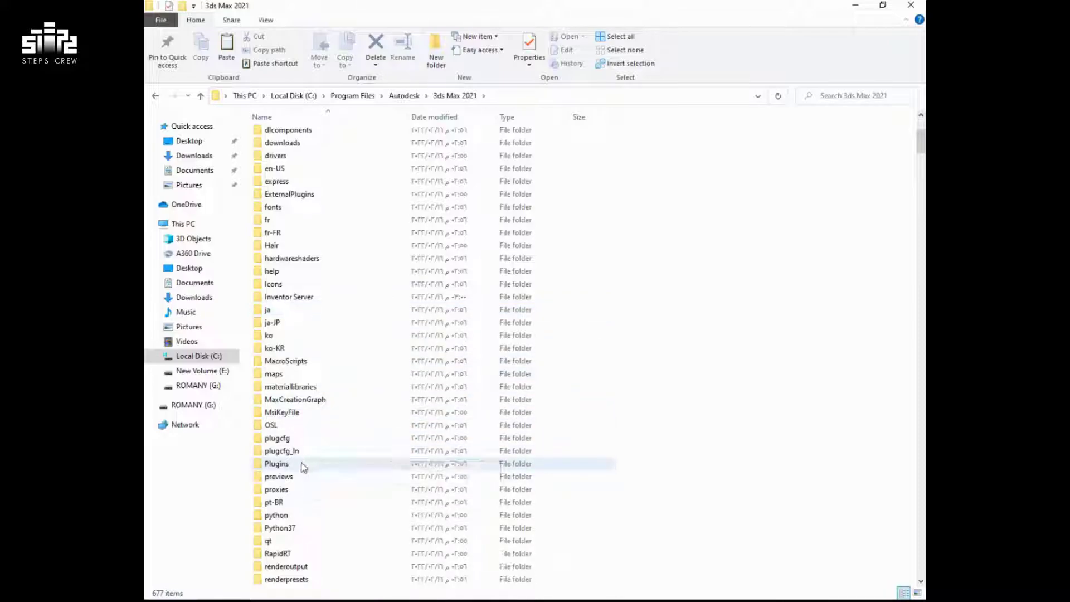
{"action": "mouse_move", "coordinate": [276, 502]}
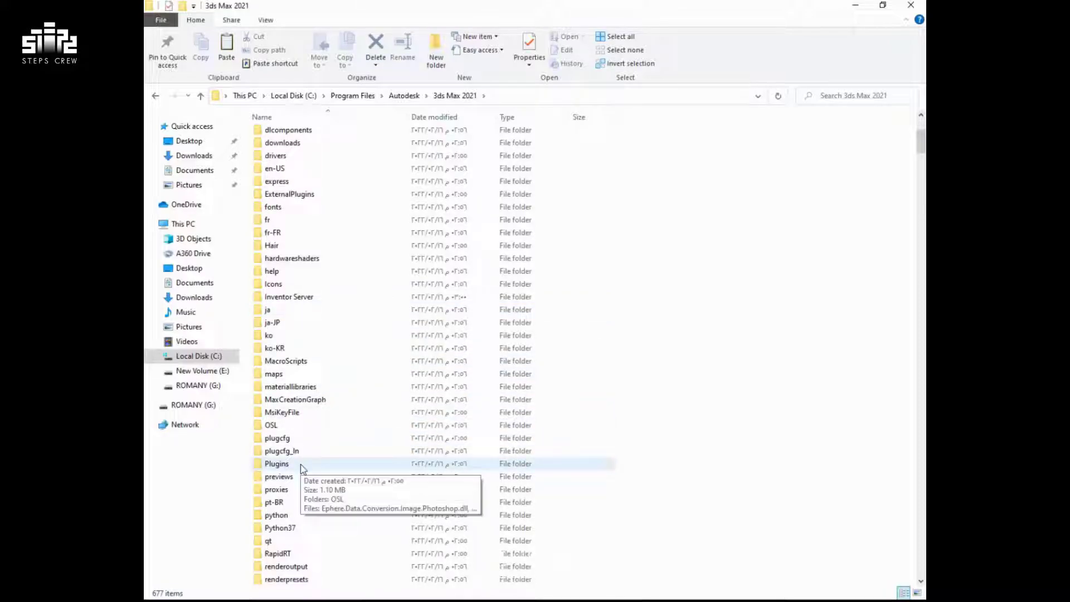
{"action": "double_click", "coordinate": [300, 464]}
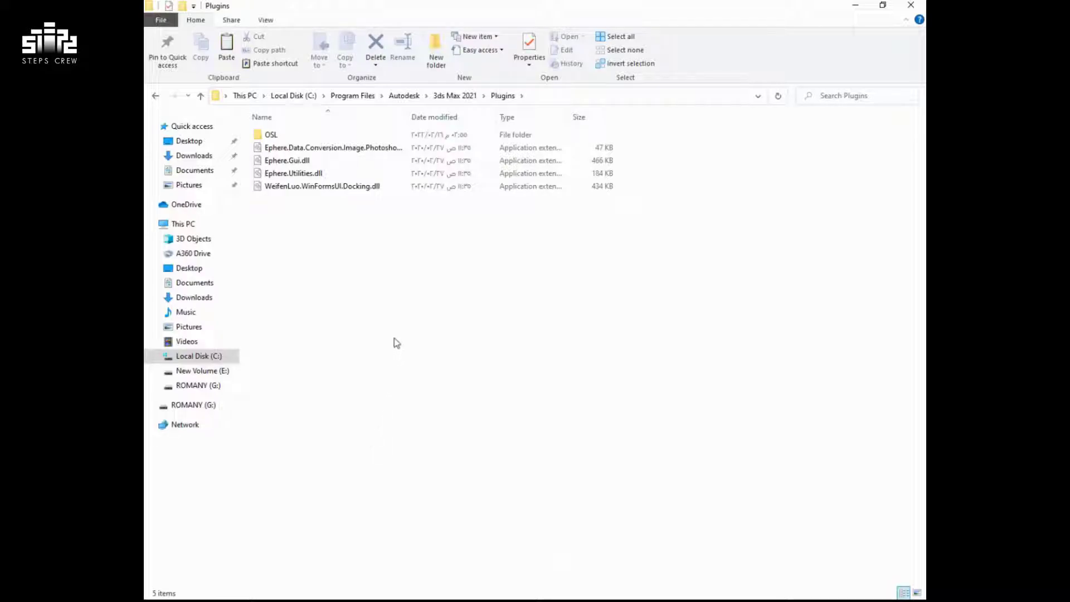
Paste the FloorGenerator .dlm into Plugins with administrator permission, then go back.
{"action": "right_click", "coordinate": [402, 321]}
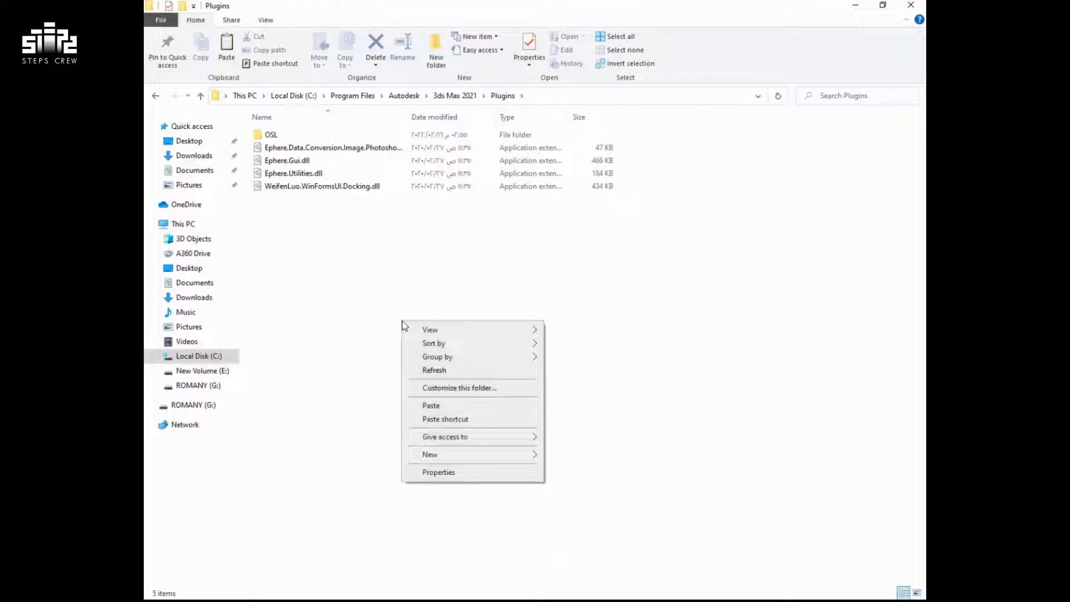
{"action": "left_click", "coordinate": [444, 407]}
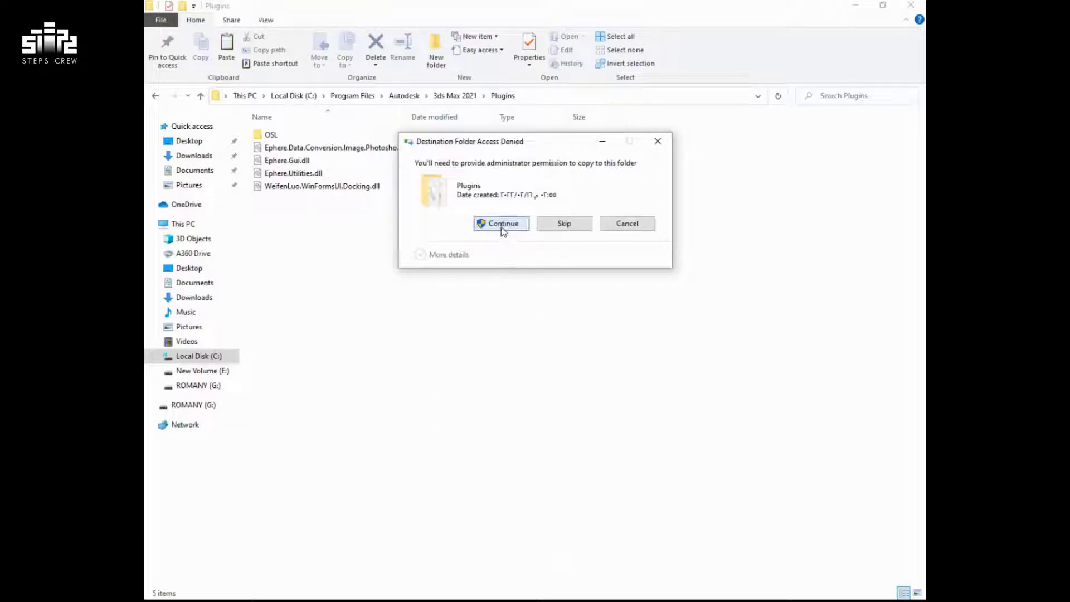
{"action": "left_click", "coordinate": [500, 223]}
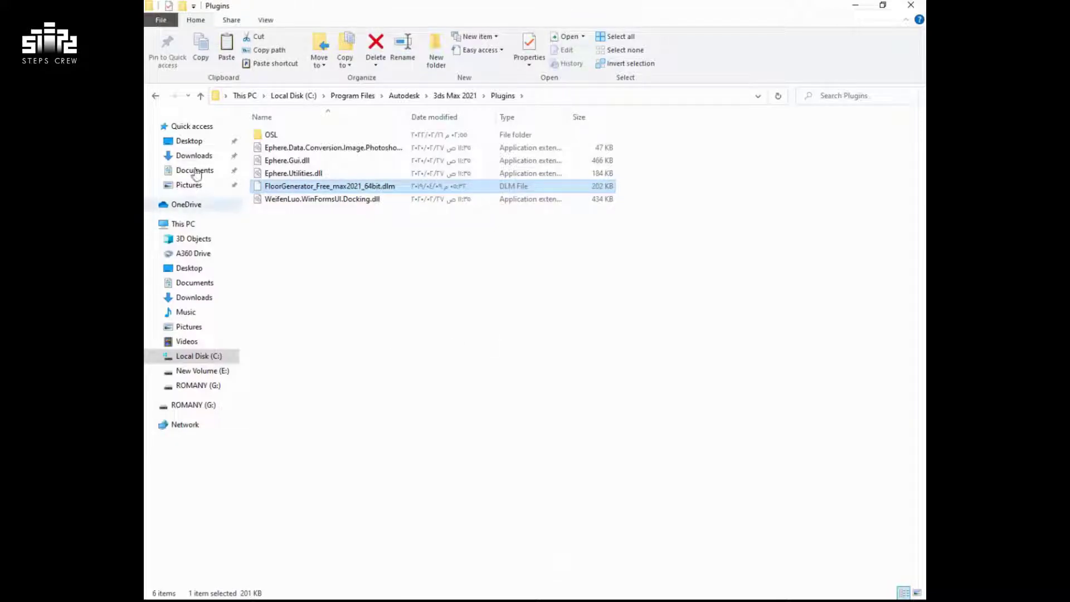
{"action": "left_click", "coordinate": [156, 97]}
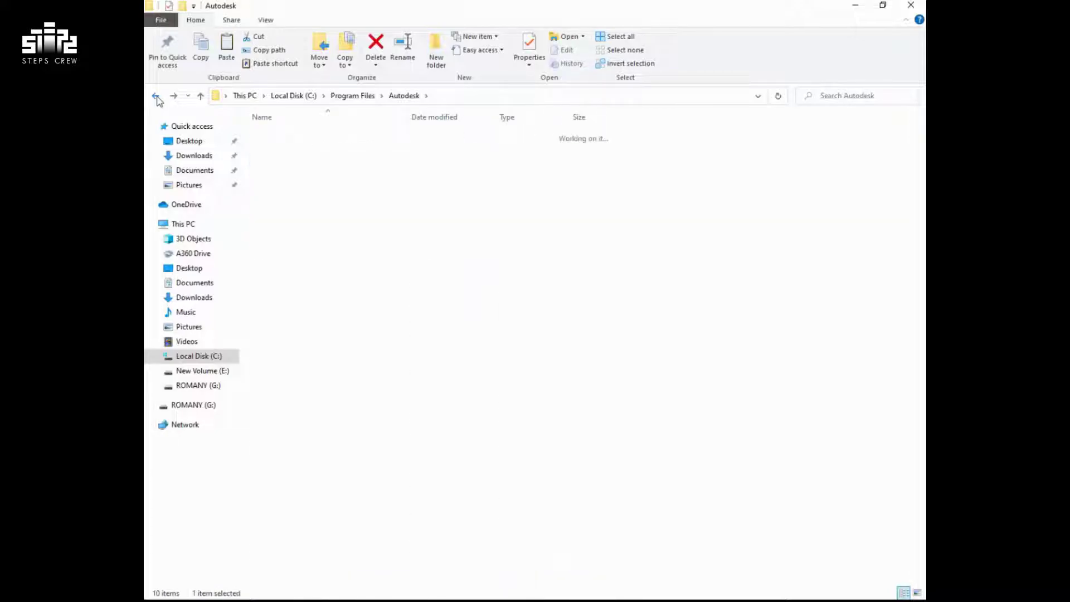
Go back to the MultiTexture_V2.04 folder and copy MultiTexture_max2021_ver2.04_64bit.dlt.
{"action": "left_click", "coordinate": [156, 96]}
{"action": "left_click", "coordinate": [156, 97]}
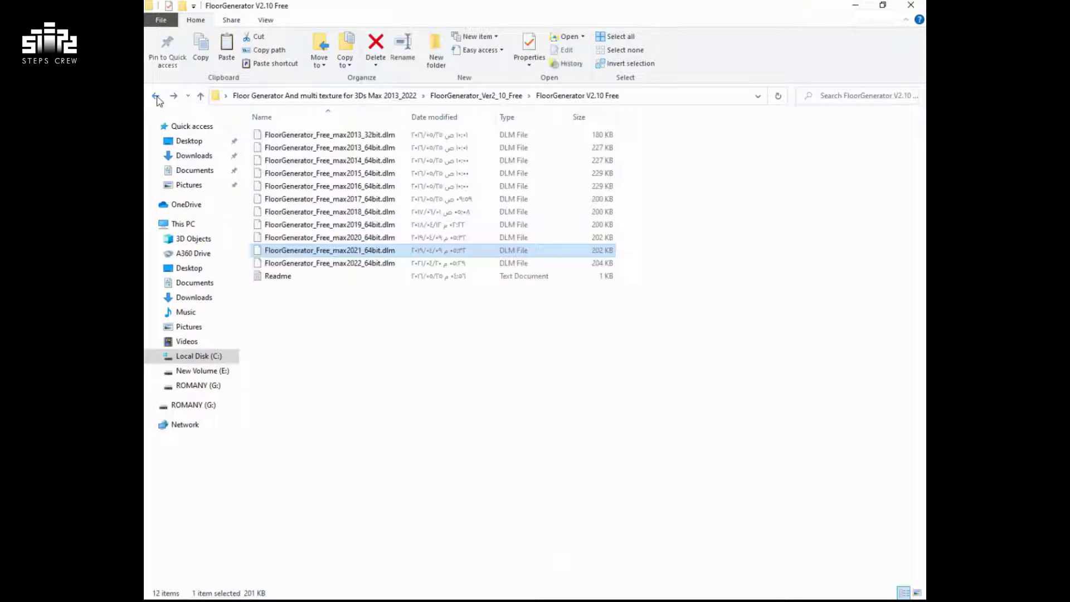
{"action": "left_click", "coordinate": [156, 97]}
{"action": "left_click", "coordinate": [158, 98]}
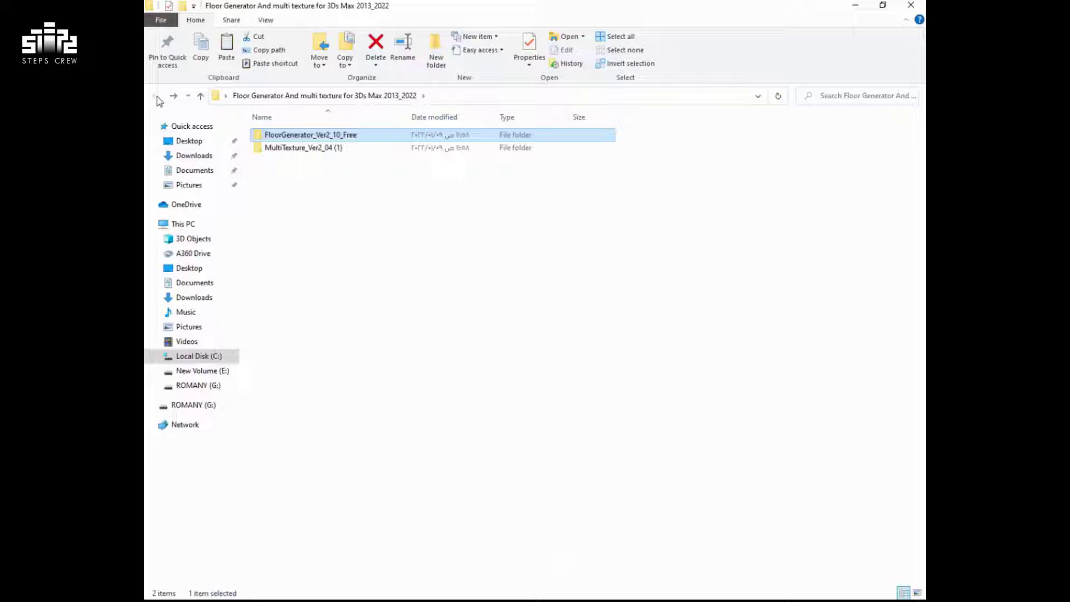
{"action": "double_click", "coordinate": [314, 148]}
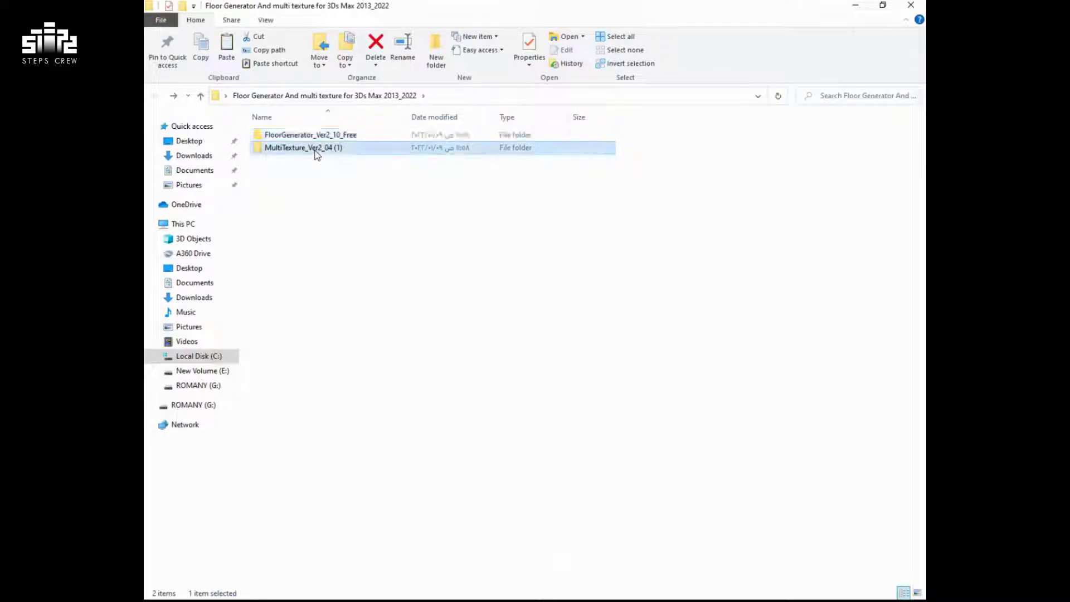
{"action": "double_click", "coordinate": [313, 139]}
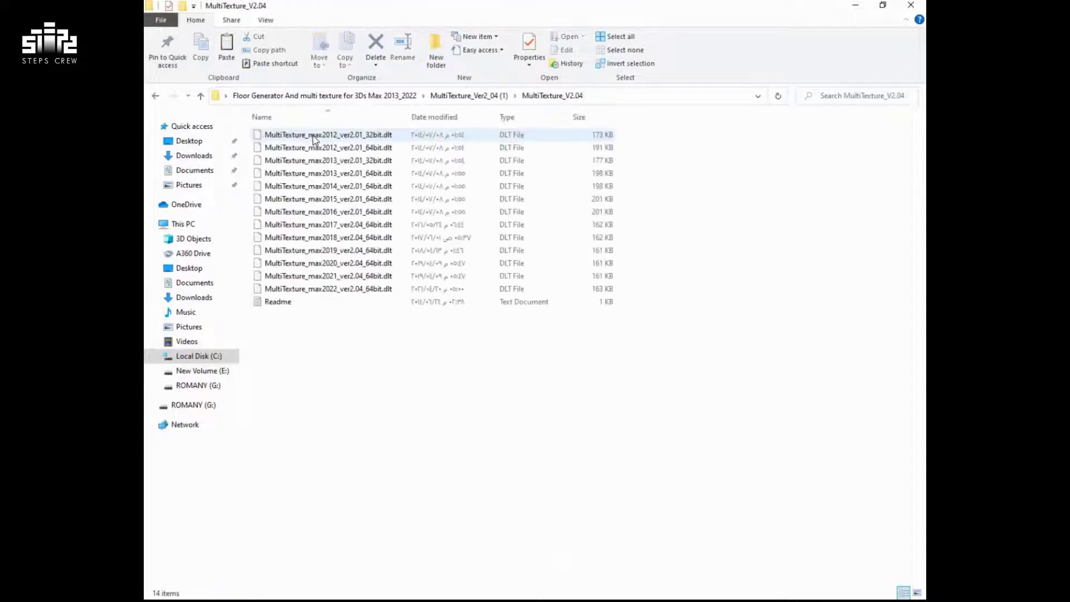
{"action": "right_click", "coordinate": [342, 277]}
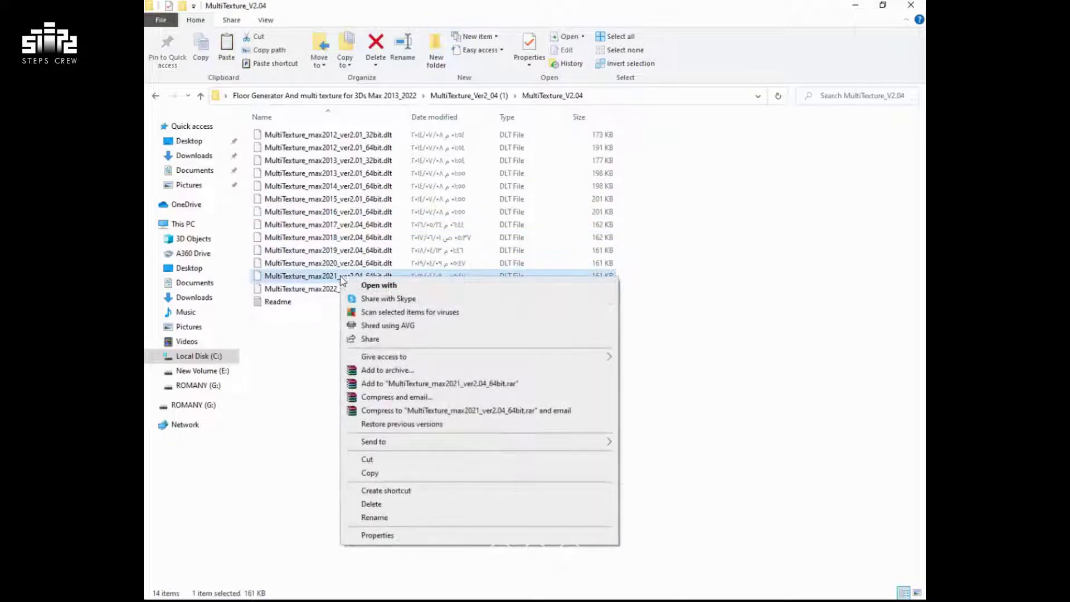
{"action": "left_click", "coordinate": [398, 472]}
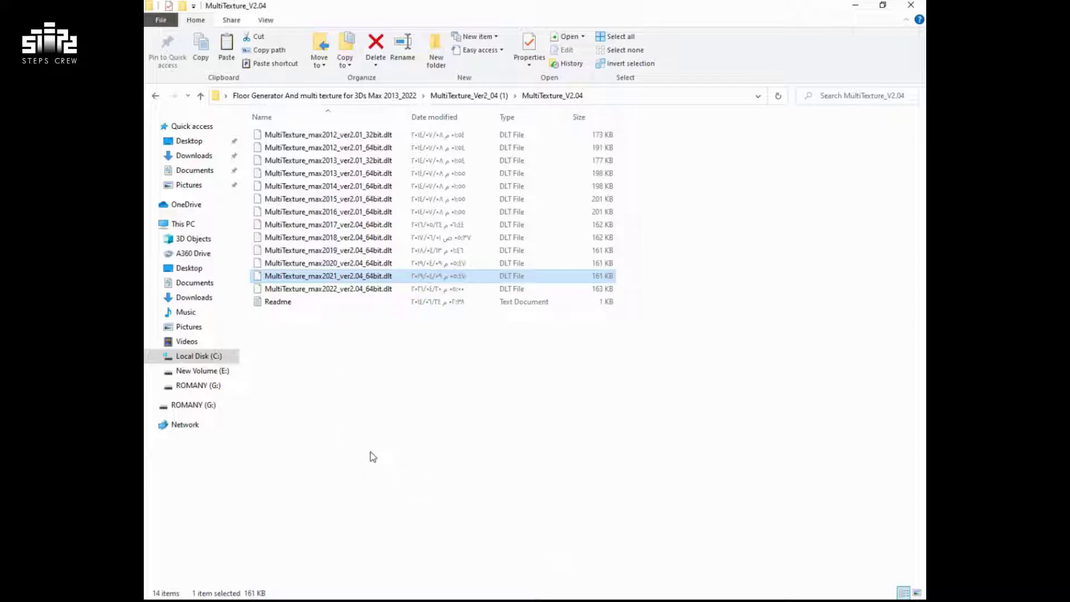
Paste the MultiTexture plugin into the 3ds Max 2021 Plugins folder with administrator permission.
{"action": "left_click", "coordinate": [219, 372]}
{"action": "left_click", "coordinate": [217, 357]}
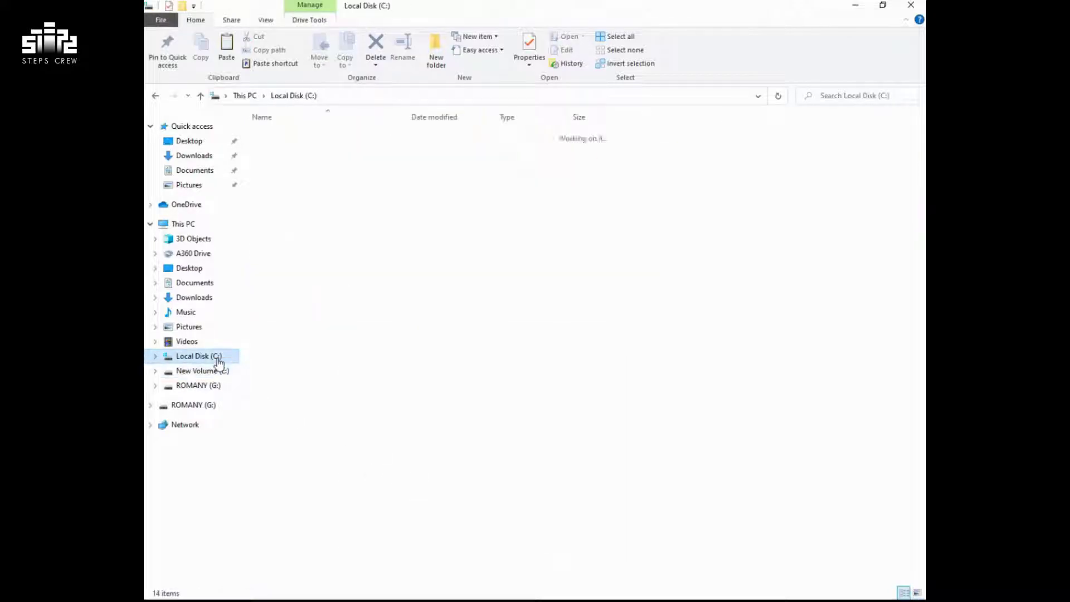
{"action": "double_click", "coordinate": [310, 226]}
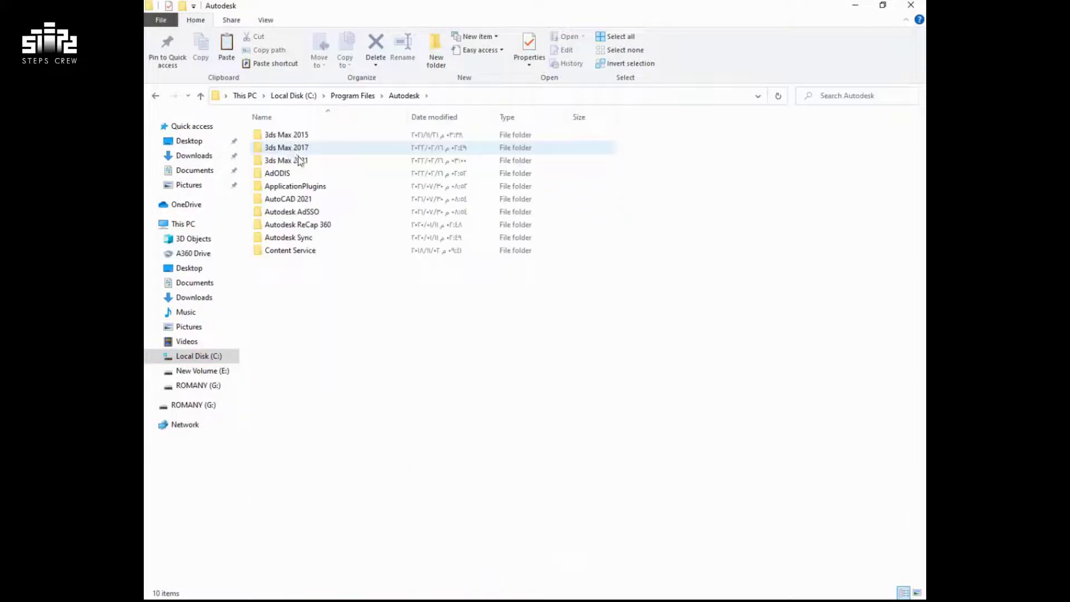
{"action": "double_click", "coordinate": [296, 161]}
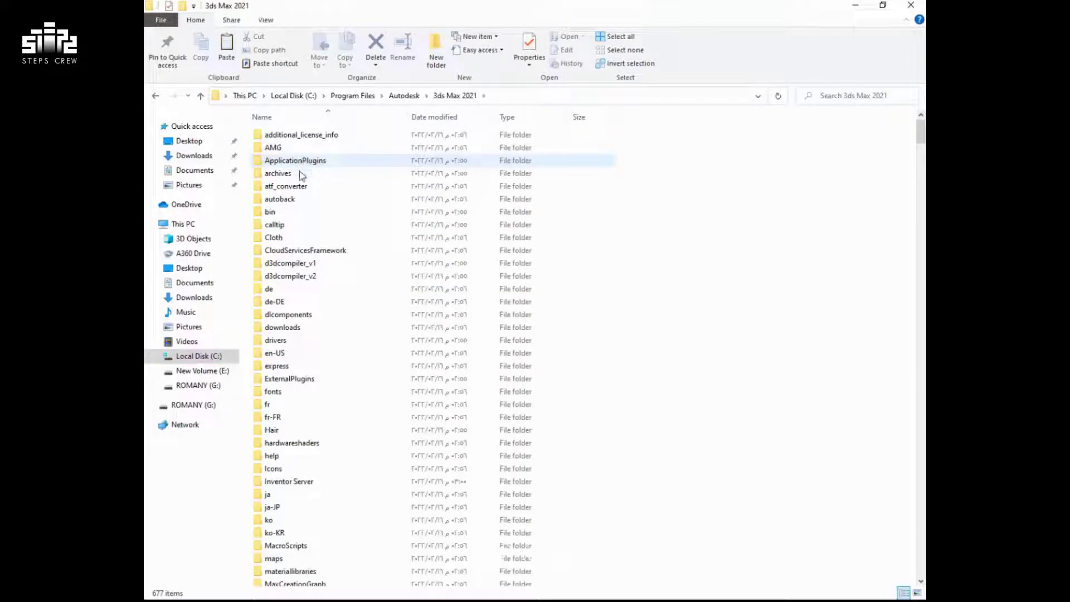
{"action": "scroll", "coordinate": [307, 234], "scroll_direction": "down", "scroll_amount": 2}
{"action": "scroll", "coordinate": [311, 292], "scroll_direction": "down", "scroll_amount": 5}
{"action": "scroll", "coordinate": [312, 295], "scroll_direction": "down", "scroll_amount": 2}
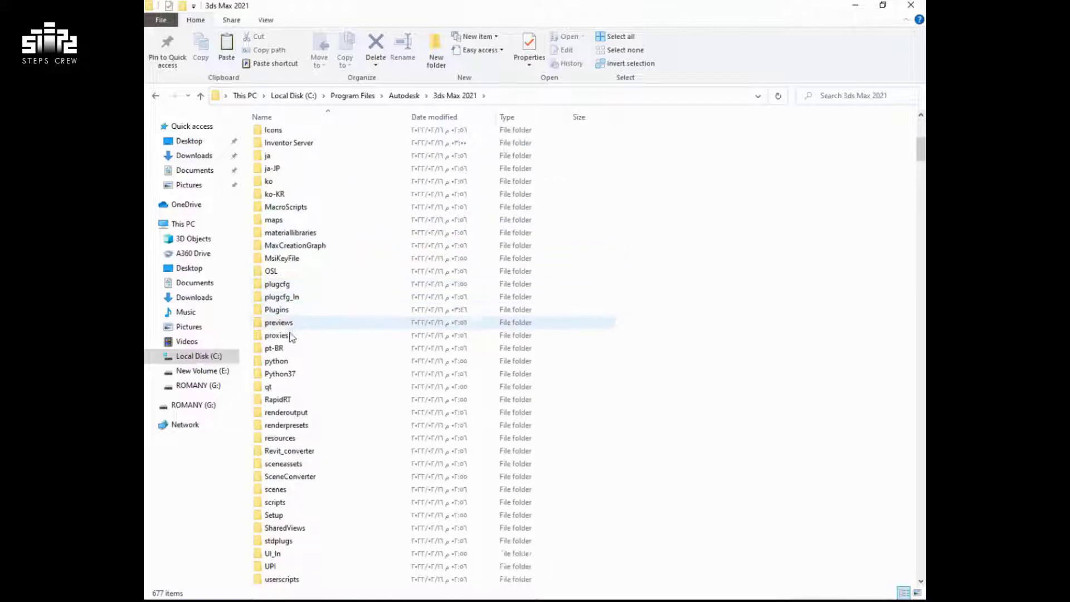
{"action": "double_click", "coordinate": [291, 310]}
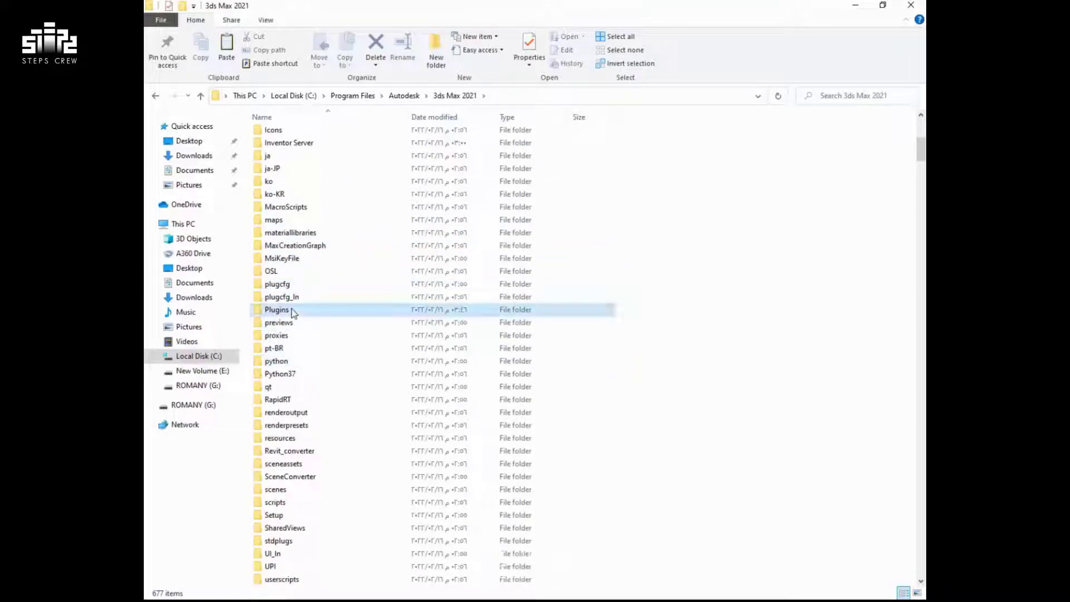
{"action": "right_click", "coordinate": [361, 270]}
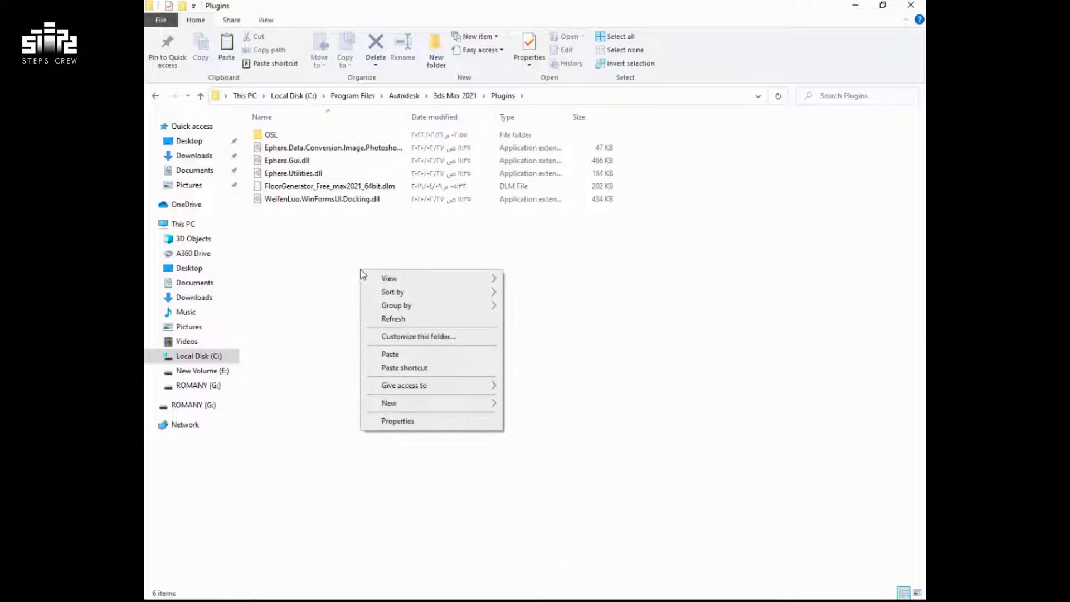
{"action": "left_click", "coordinate": [396, 354]}
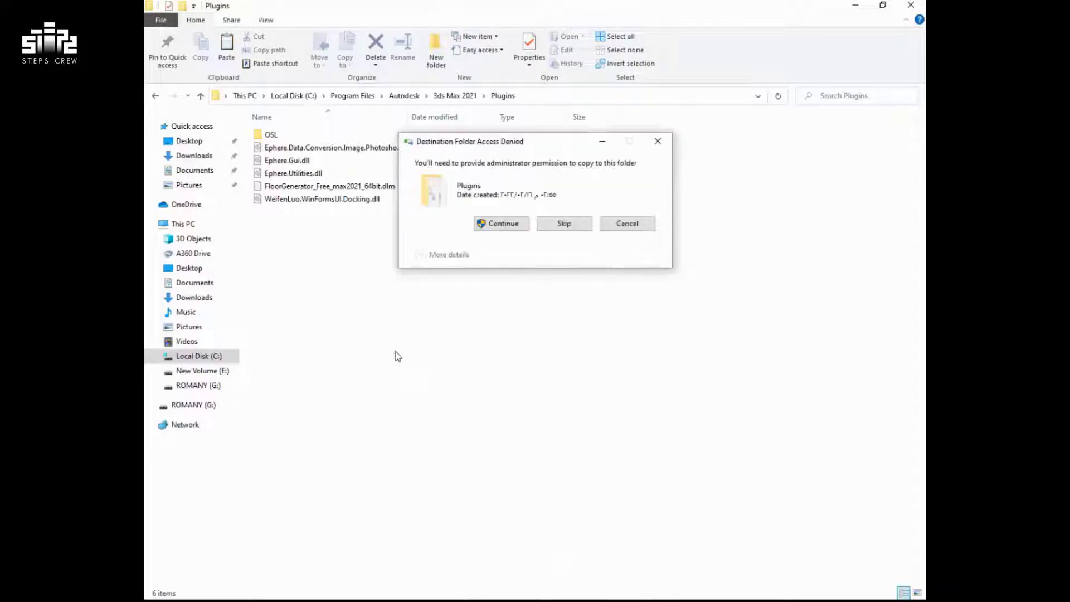
{"action": "left_click", "coordinate": [516, 227]}
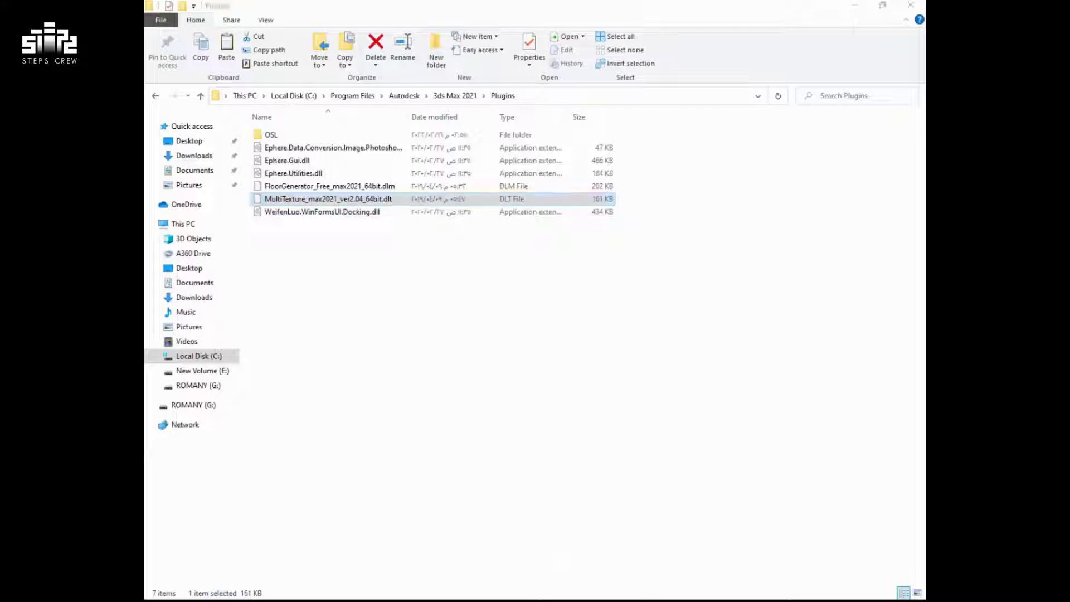
Allow the plugin to load, dismiss the Welcome Screen and maximize the Perspective view.
{"action": "left_click", "coordinate": [585, 323]}
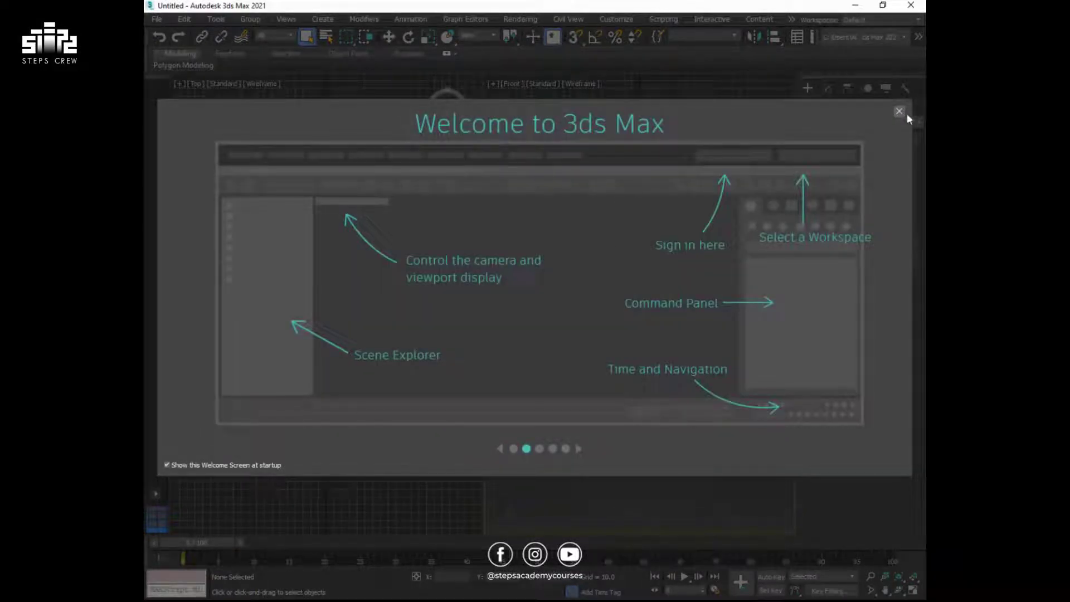
{"action": "left_click", "coordinate": [900, 111]}
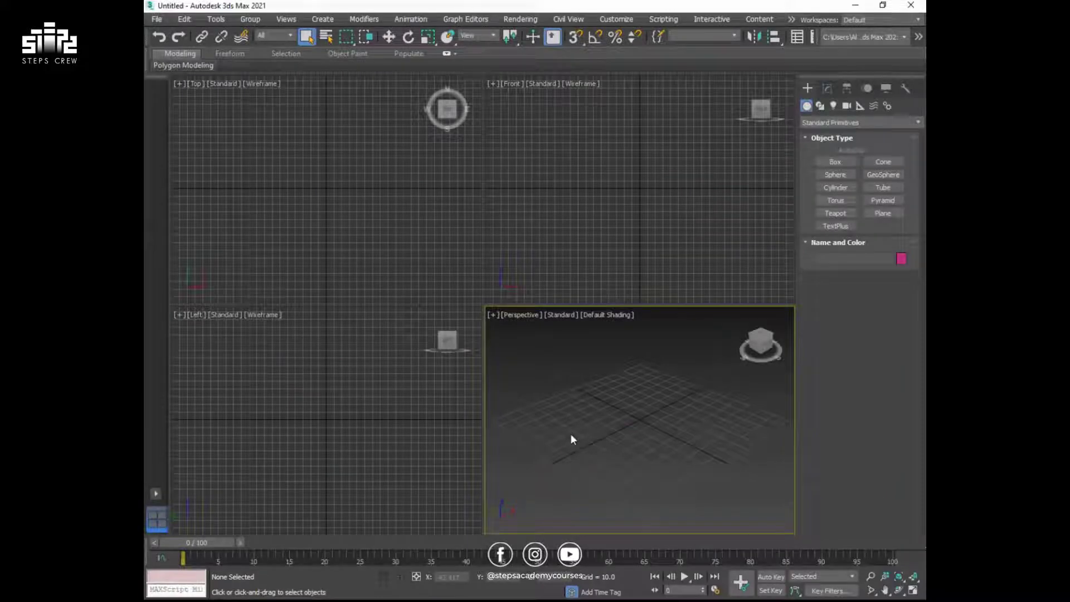
{"action": "key", "text": "alt+w"}
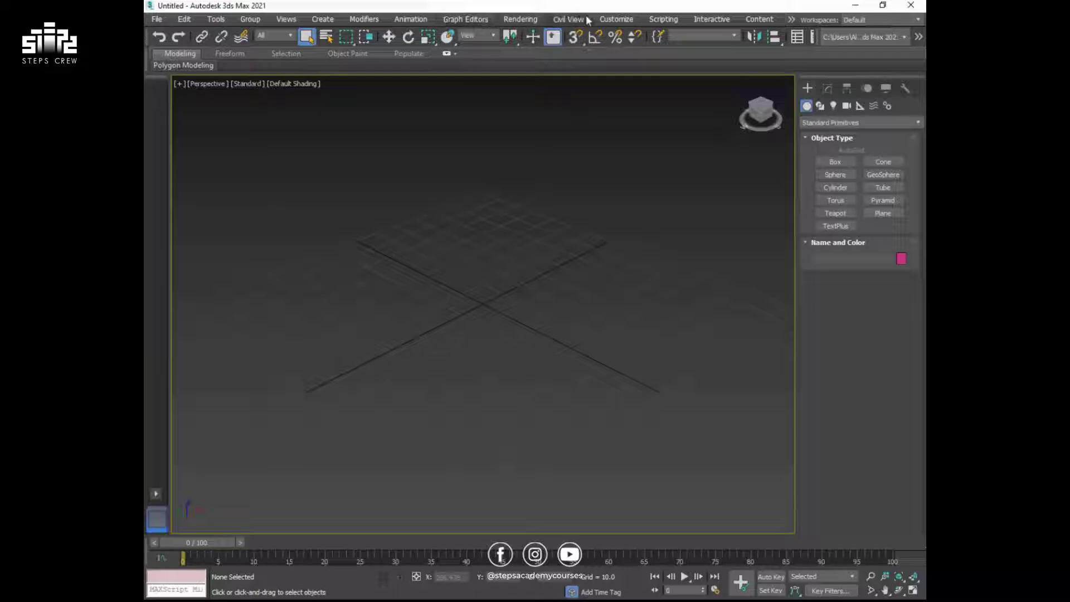
Set the display units to Metric Centimeters in Units Setup.
{"action": "left_click", "coordinate": [616, 19]}
{"action": "left_click", "coordinate": [653, 222]}
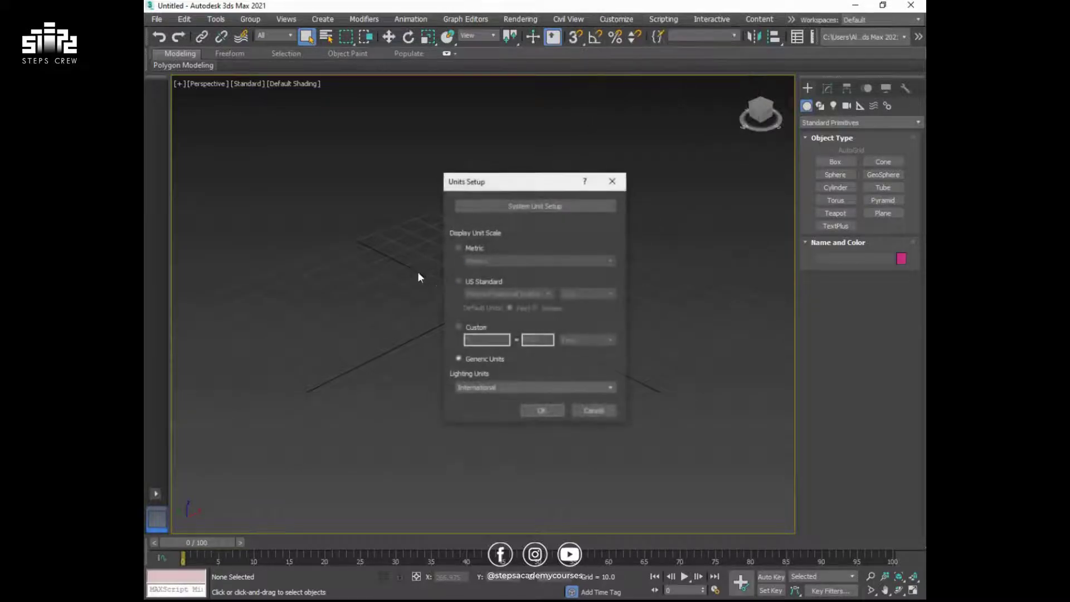
{"action": "left_click", "coordinate": [473, 247]}
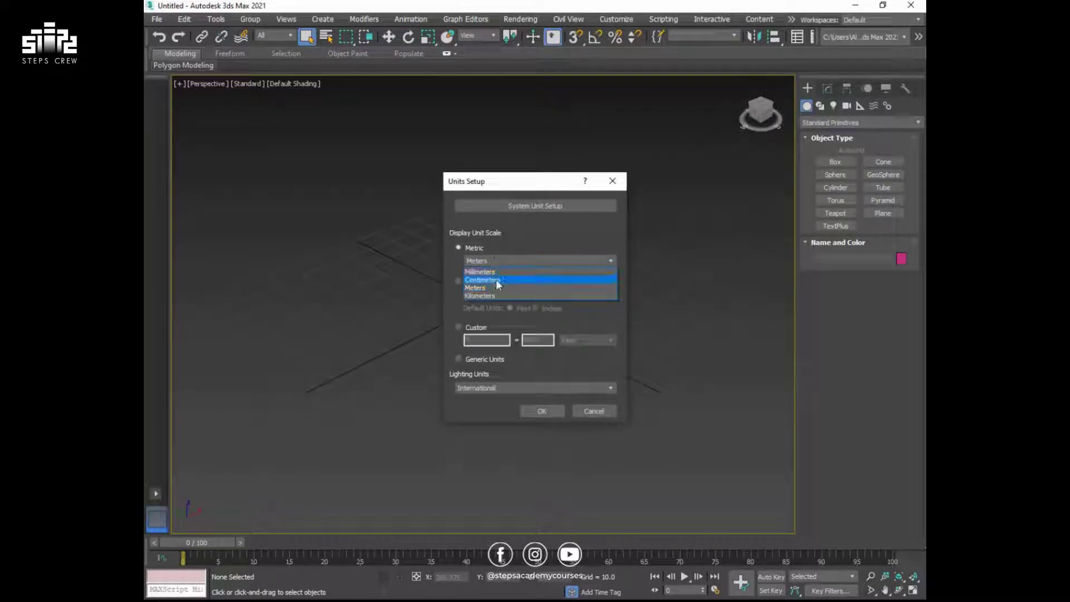
{"action": "left_click", "coordinate": [494, 280]}
{"action": "left_click", "coordinate": [615, 182]}
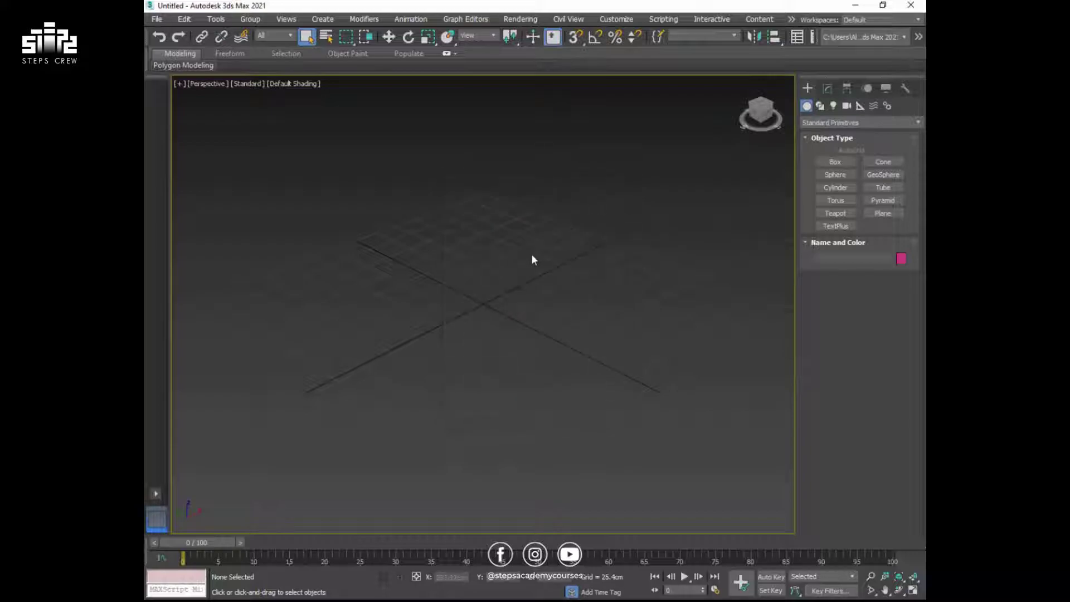
Set the system unit scale to Centimeters, keeping Metric Centimeters display units.
{"action": "left_click", "coordinate": [617, 22]}
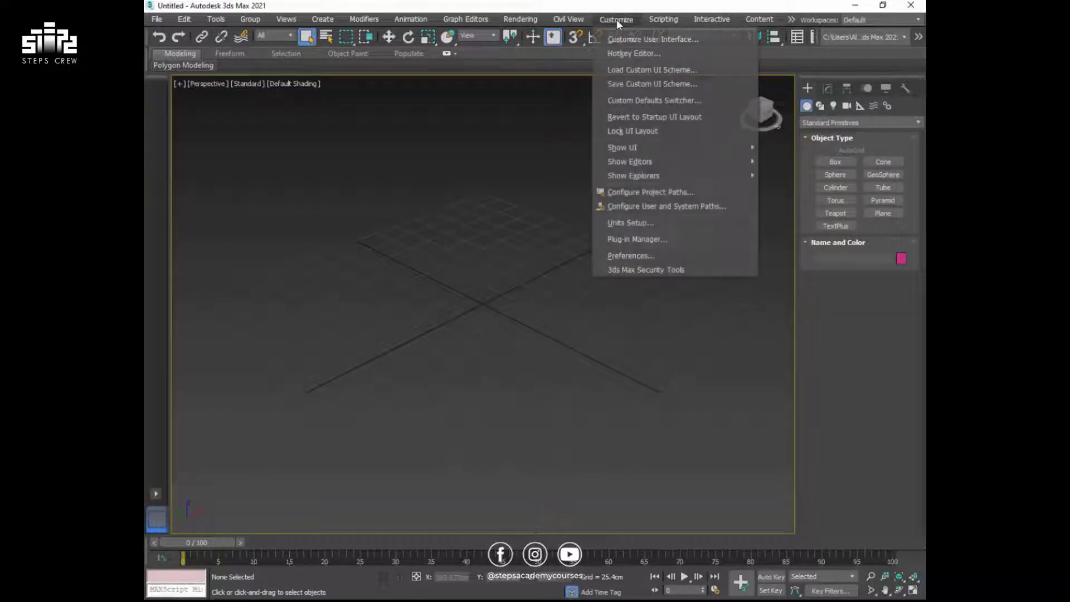
{"action": "left_click", "coordinate": [659, 223]}
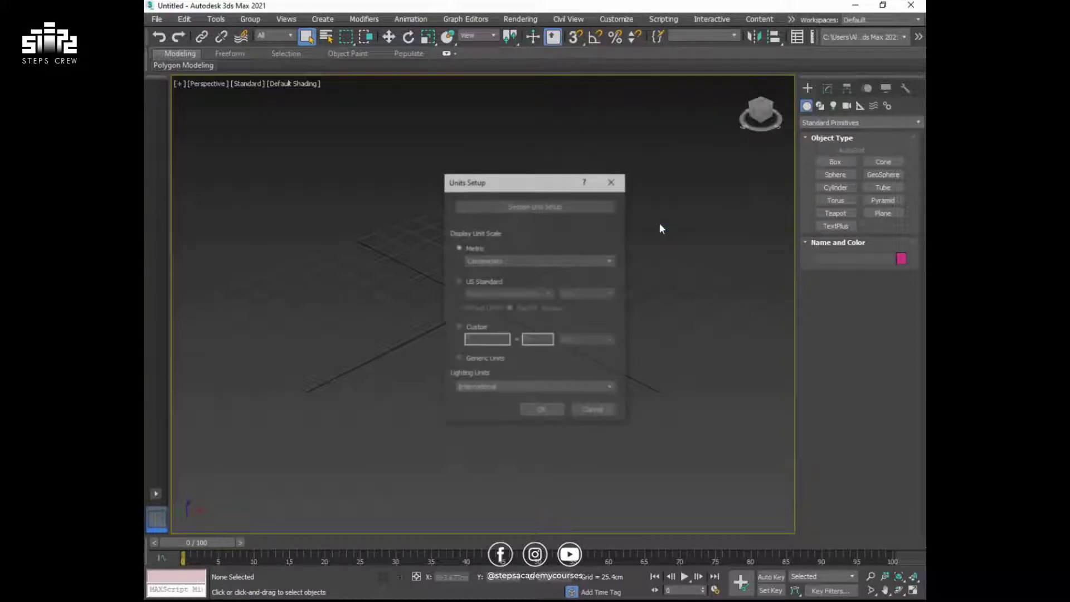
{"action": "left_click", "coordinate": [482, 327]}
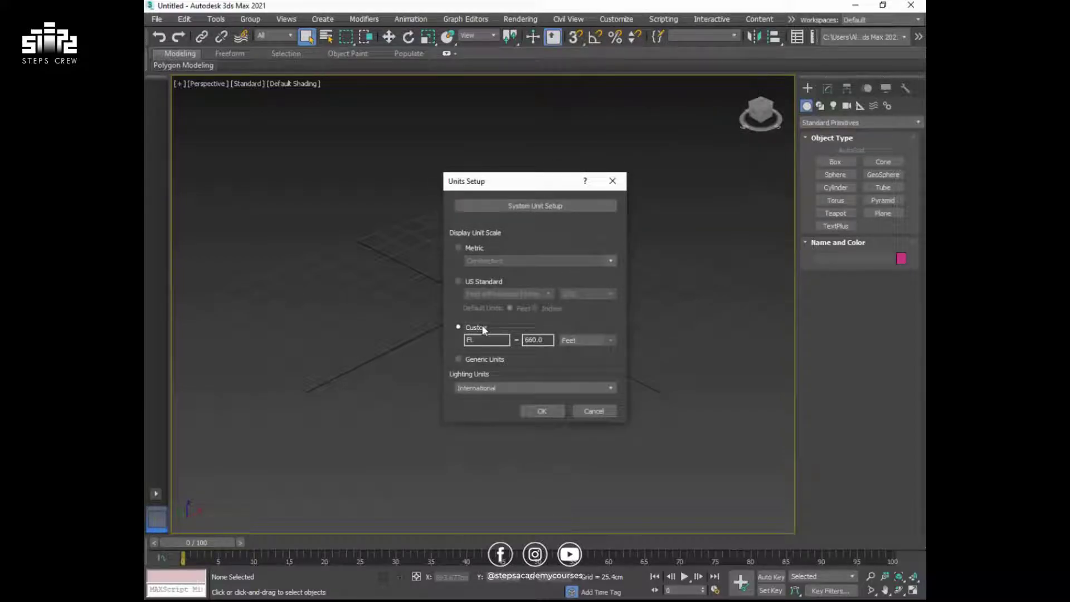
{"action": "left_click", "coordinate": [468, 246]}
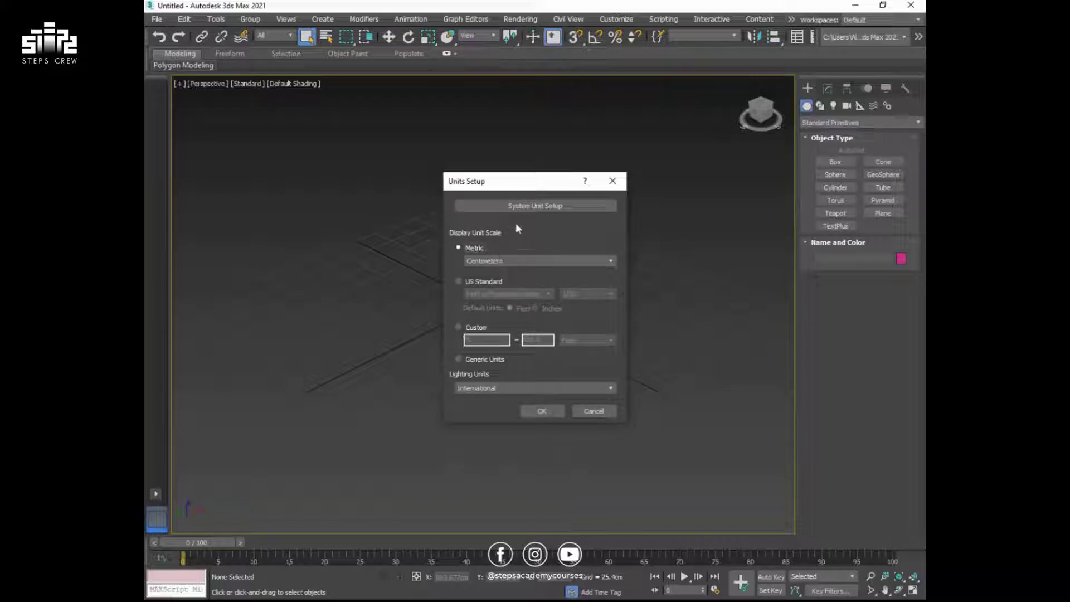
{"action": "left_click", "coordinate": [524, 206]}
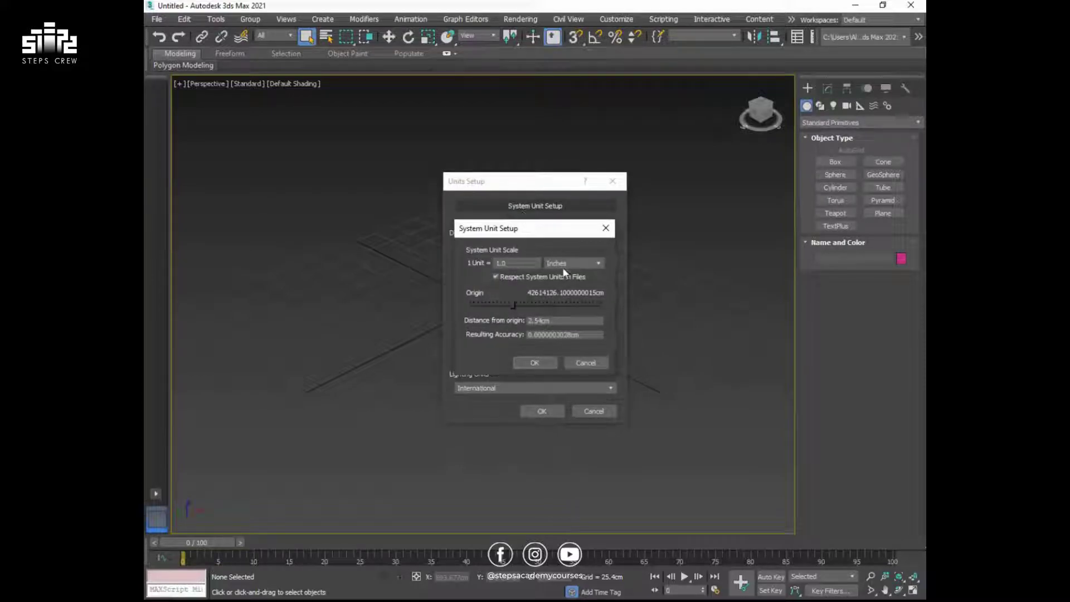
{"action": "left_click", "coordinate": [567, 263]}
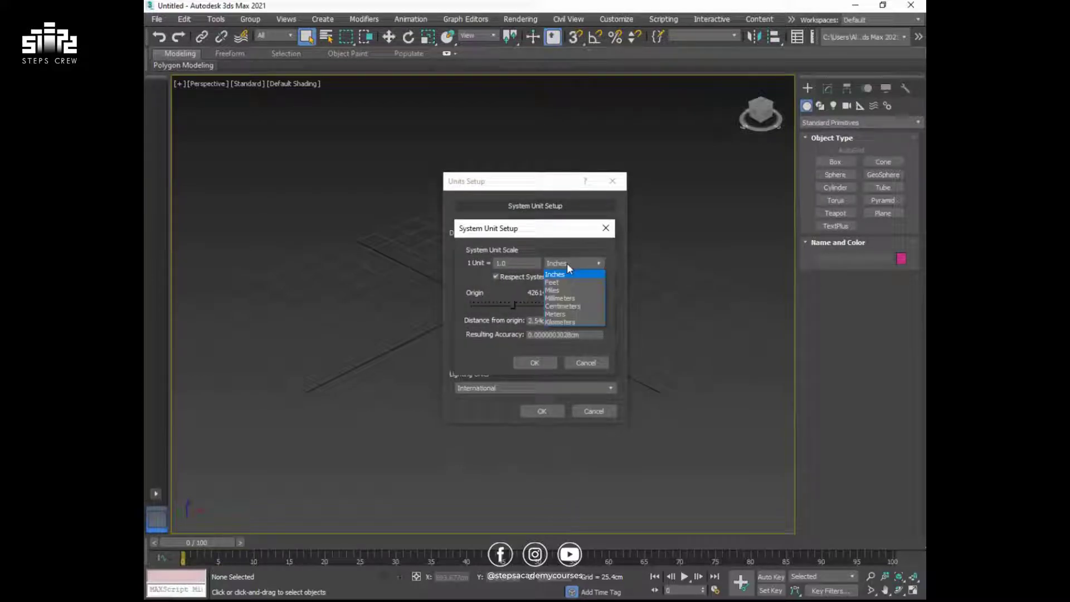
{"action": "left_click", "coordinate": [570, 307]}
{"action": "left_click", "coordinate": [550, 363]}
{"action": "left_click", "coordinate": [543, 411]}
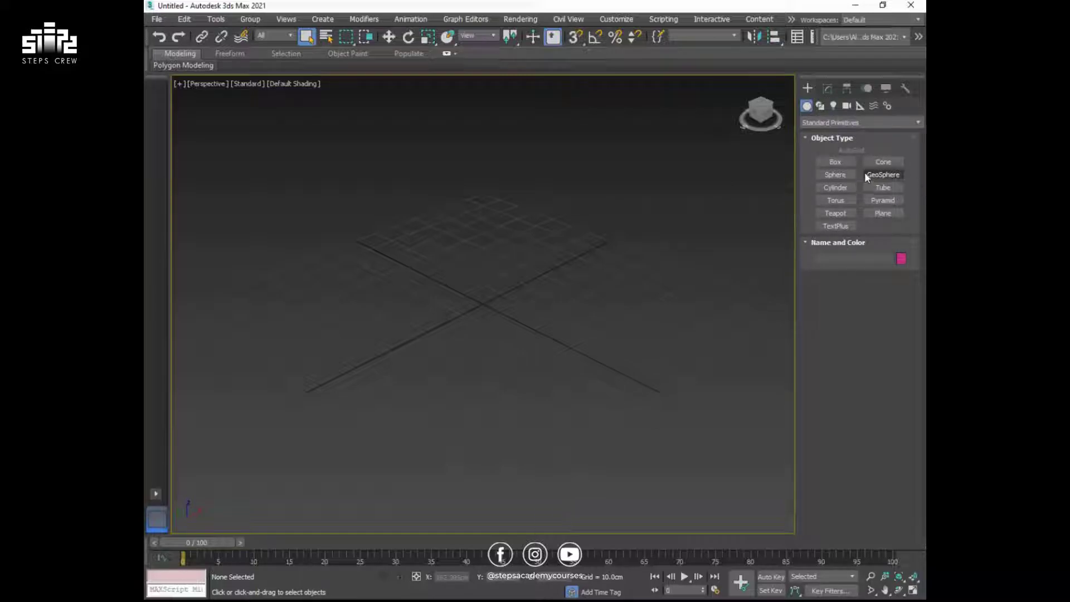
Draw a rectangle spline around the grid centre.
{"action": "left_click", "coordinate": [828, 89]}
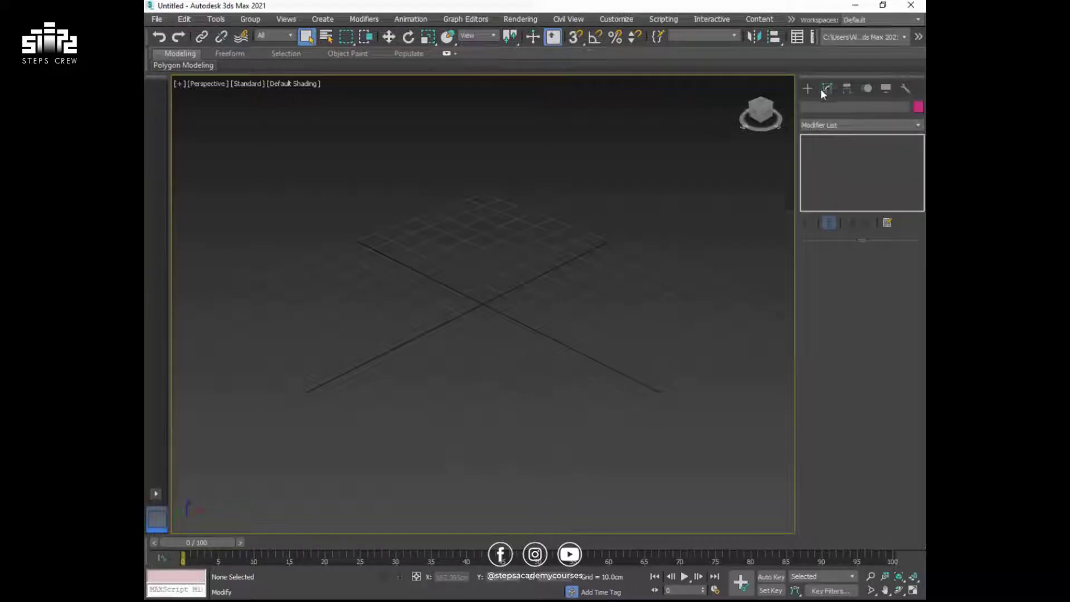
{"action": "left_click", "coordinate": [808, 88]}
{"action": "left_click", "coordinate": [819, 106]}
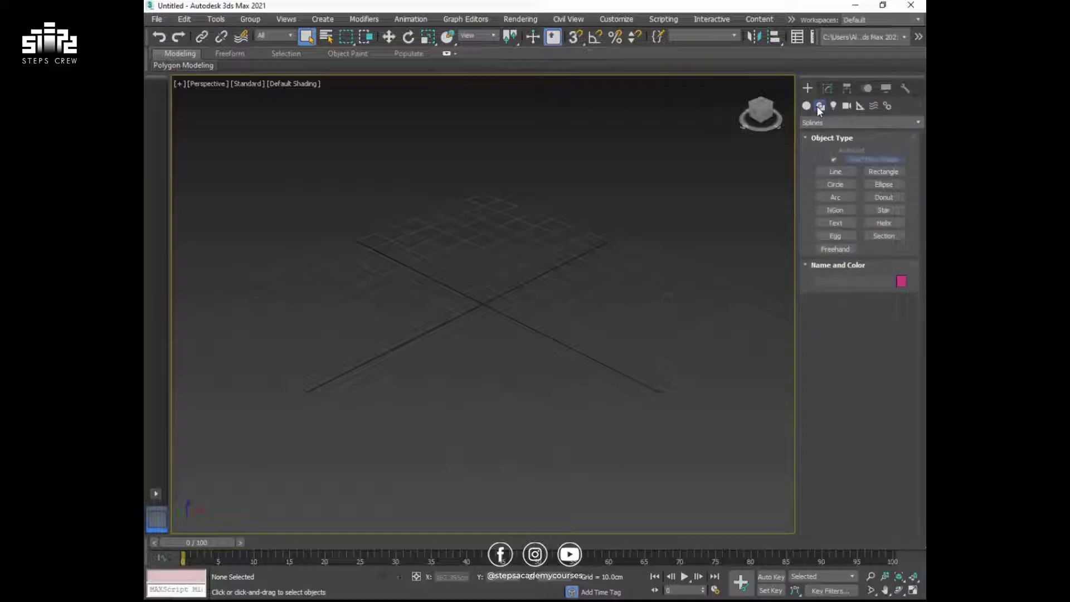
{"action": "left_click", "coordinate": [888, 173]}
{"action": "left_click_drag", "start_coordinate": [515, 225], "coordinate": [489, 445]}
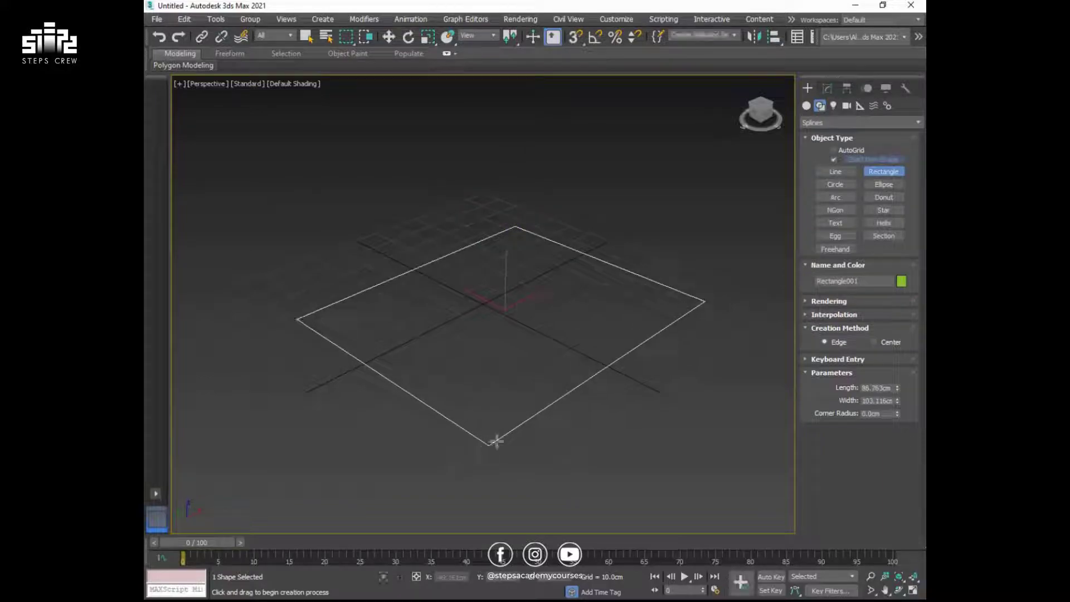
Size the rectangle to Length 350 and Width 400, framed in edged-faces view.
{"action": "left_click", "coordinate": [828, 88]}
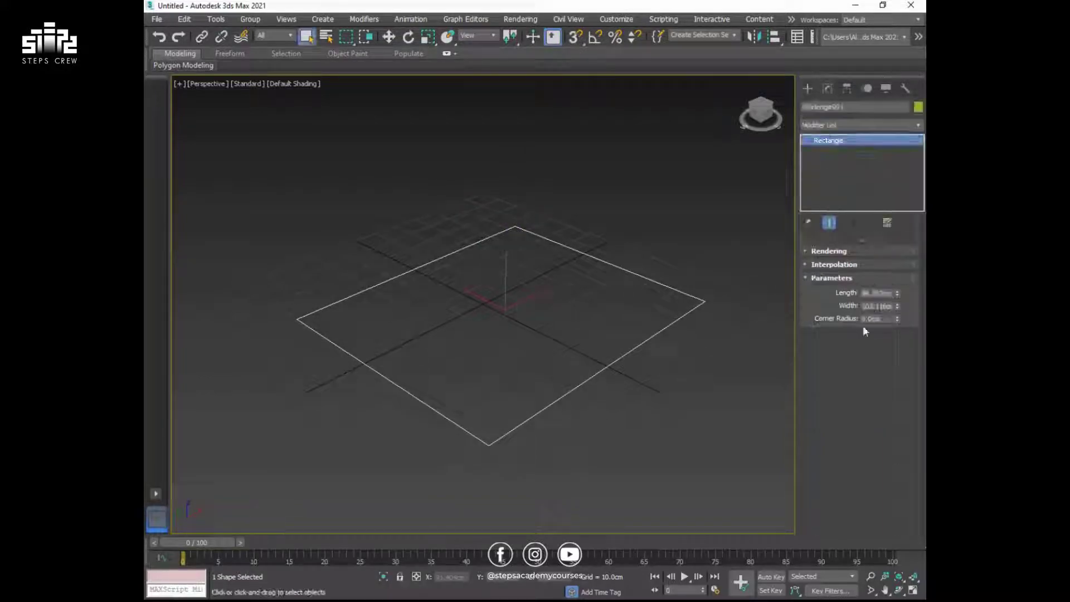
{"action": "double_click", "coordinate": [890, 293]}
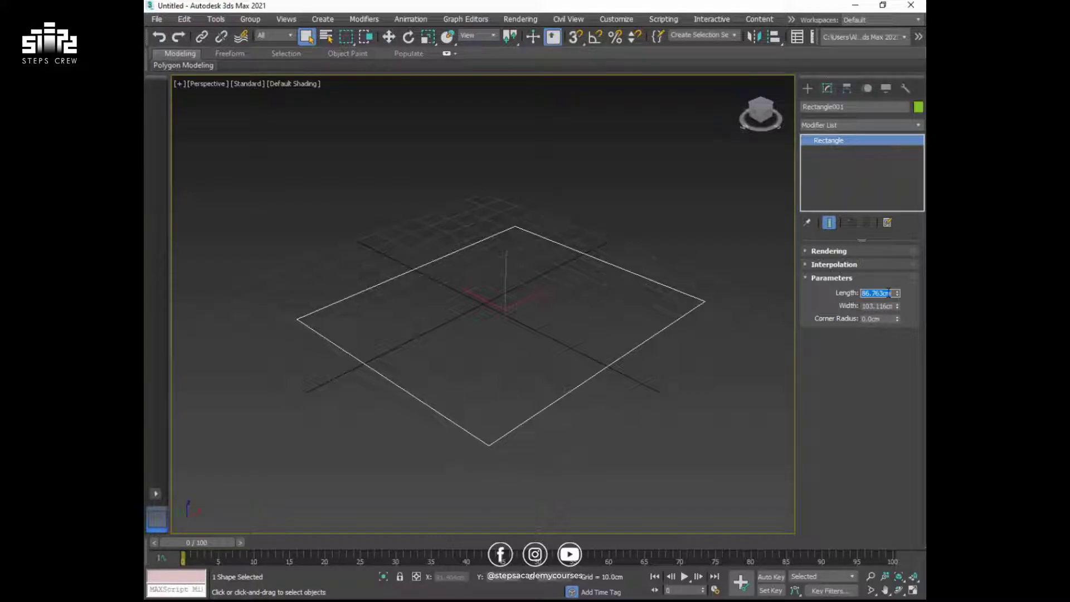
{"action": "type", "text": "350"}
{"action": "key", "text": "Return"}
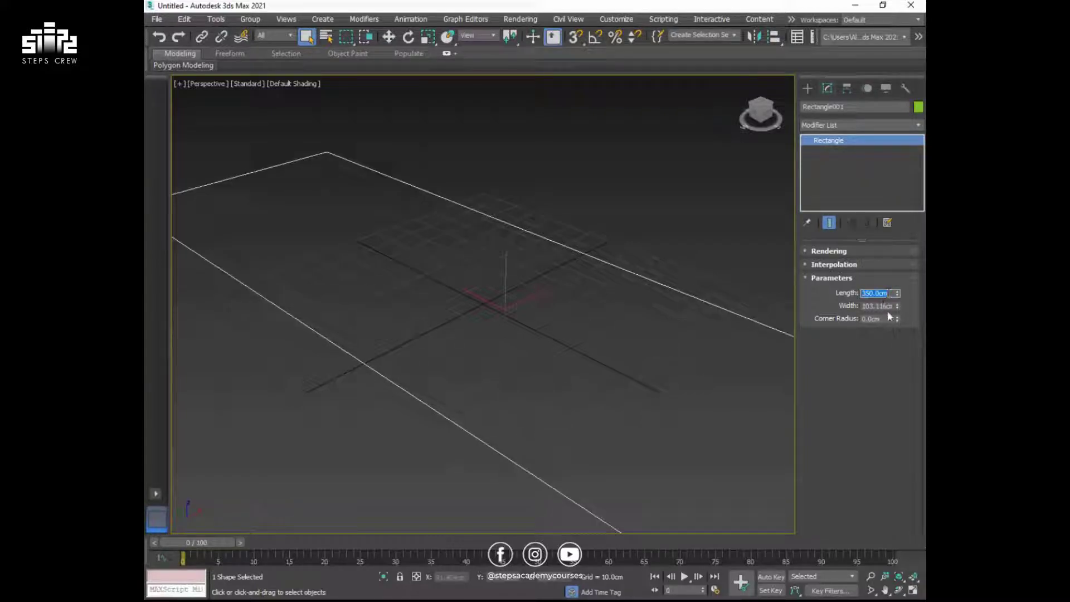
{"action": "double_click", "coordinate": [886, 306]}
{"action": "type", "text": "400"}
{"action": "key", "text": "Return"}
{"action": "key", "text": "z"}
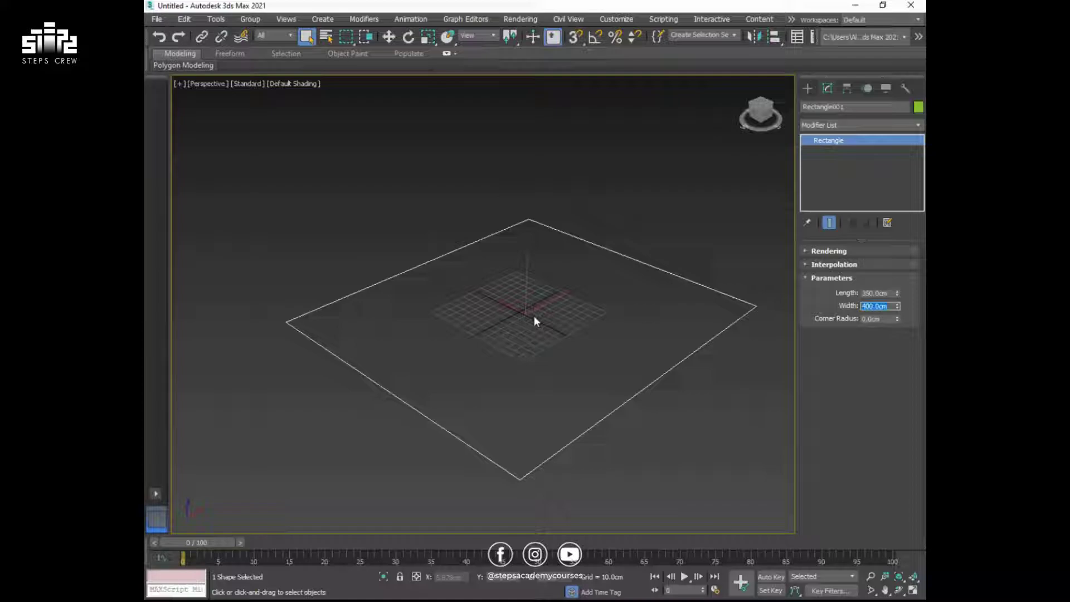
{"action": "key", "text": "F4"}
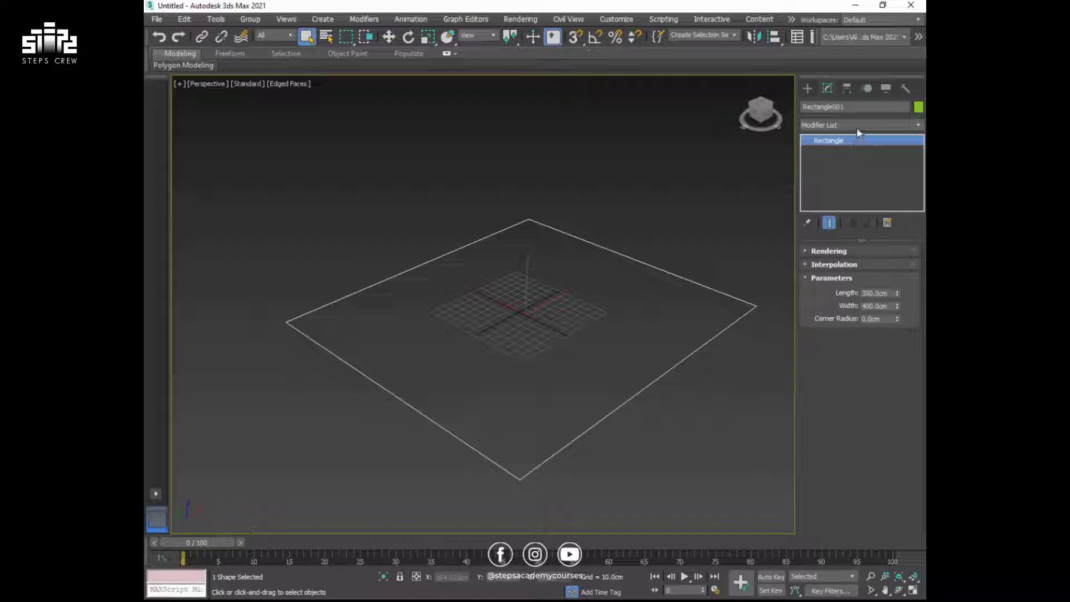
{"action": "left_click", "coordinate": [857, 125]}
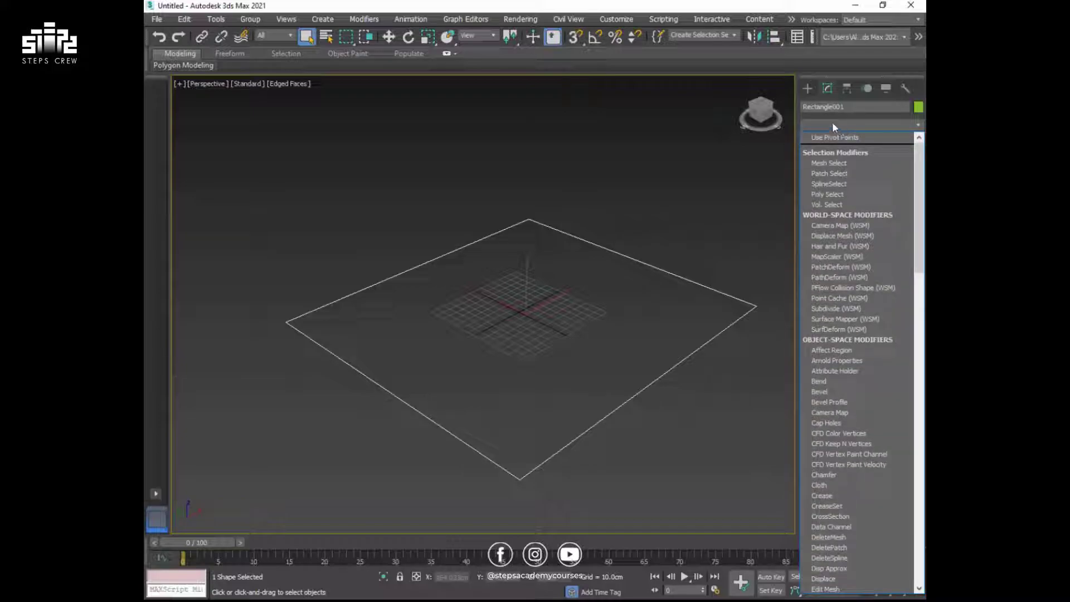
{"action": "type", "text": "fl"}
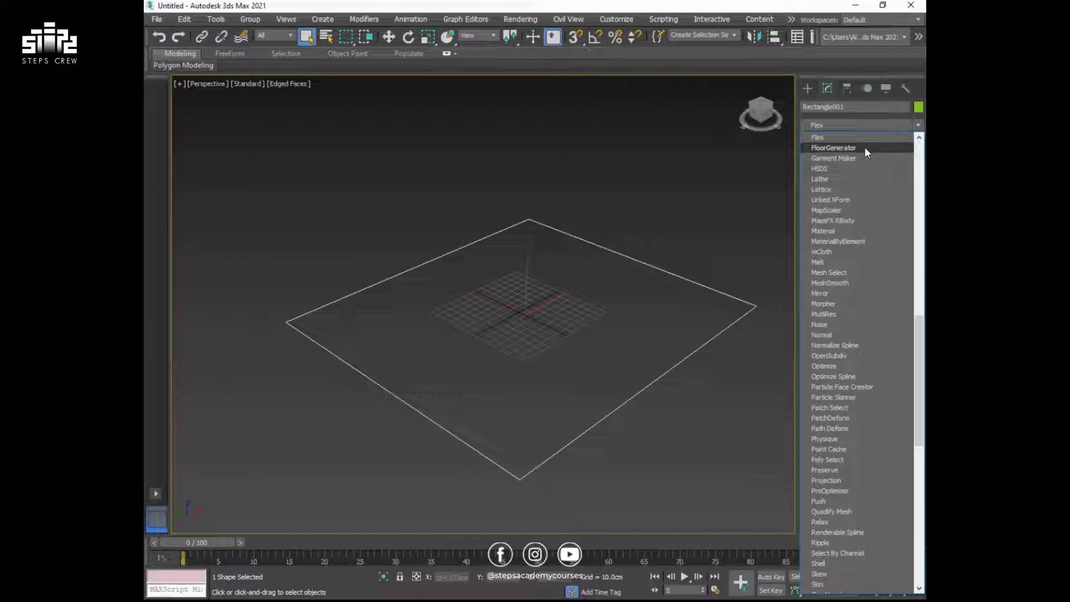
{"action": "left_click", "coordinate": [865, 148]}
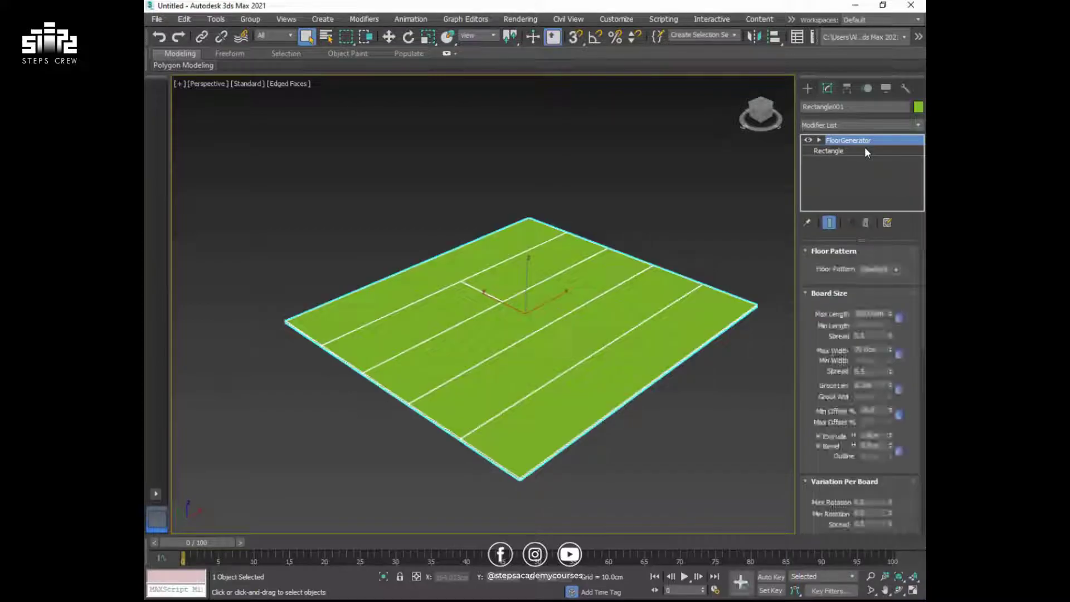
{"action": "left_click", "coordinate": [713, 250]}
{"action": "scroll", "coordinate": [488, 358], "scroll_direction": "up", "scroll_amount": 4}
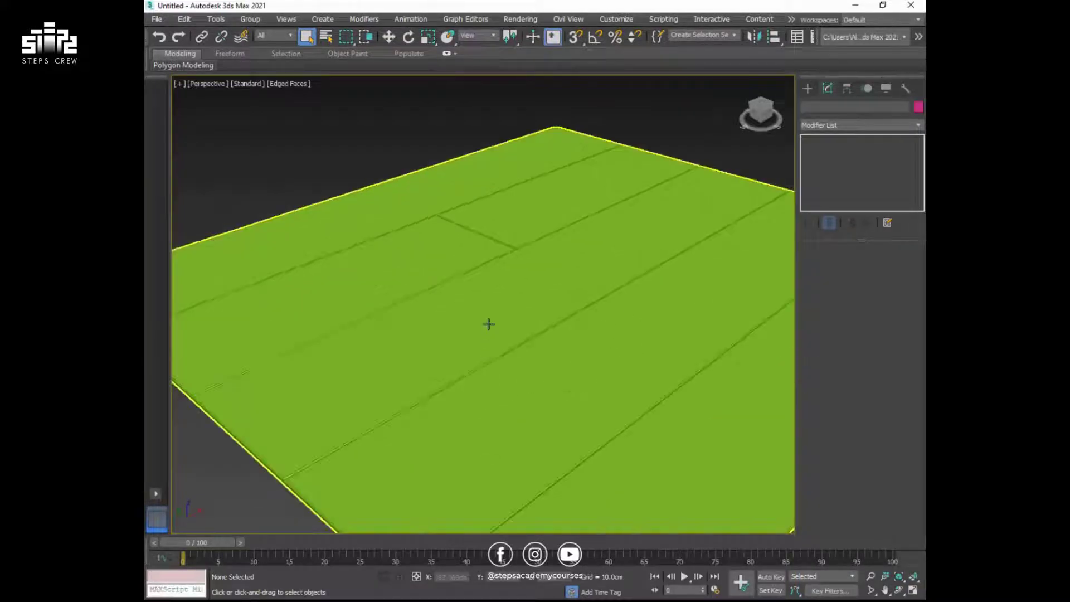
{"action": "middle_click_drag", "start_coordinate": [580, 418], "coordinate": [528, 289]}
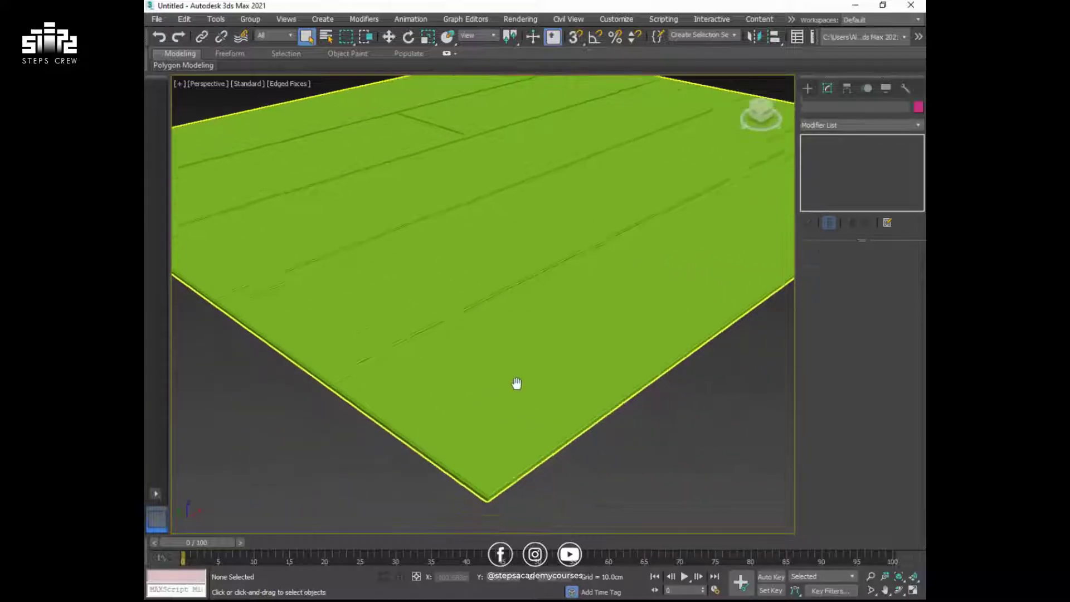
{"action": "scroll", "coordinate": [516, 382], "scroll_direction": "down", "scroll_amount": 3}
{"action": "scroll", "coordinate": [486, 393], "scroll_direction": "down", "scroll_amount": 1}
{"action": "scroll", "coordinate": [488, 385], "scroll_direction": "down", "scroll_amount": 3}
{"action": "scroll", "coordinate": [489, 383], "scroll_direction": "down", "scroll_amount": 2}
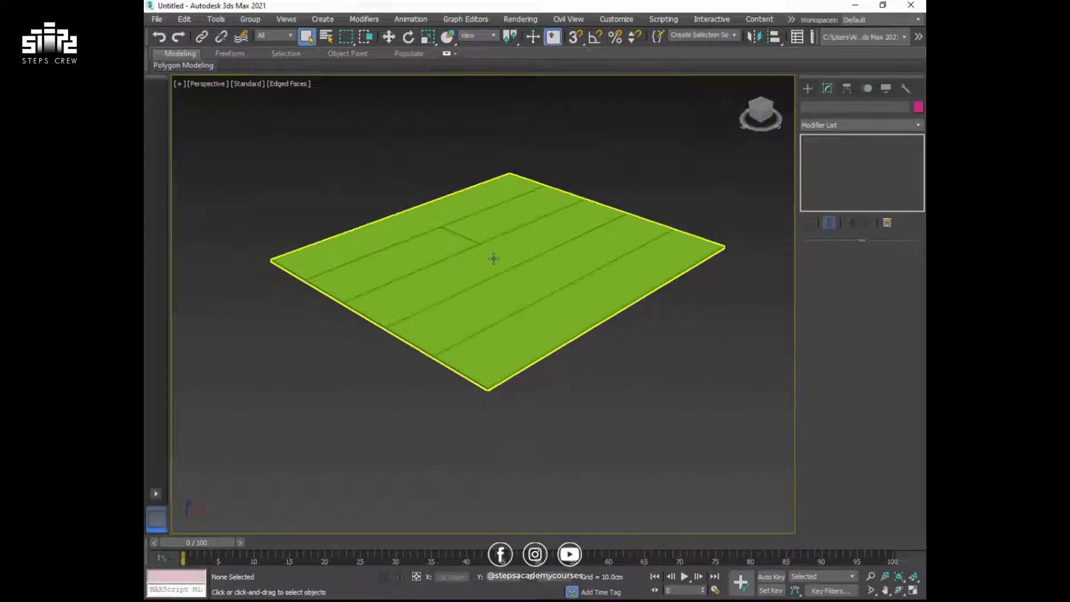
{"action": "scroll", "coordinate": [477, 255], "scroll_direction": "up", "scroll_amount": 5}
{"action": "scroll", "coordinate": [477, 255], "scroll_direction": "down", "scroll_amount": 5}
{"action": "left_click", "coordinate": [490, 255]}
Check the floor pattern list and keep the Standard pattern.
{"action": "scroll", "coordinate": [476, 261], "scroll_direction": "up", "scroll_amount": 5}
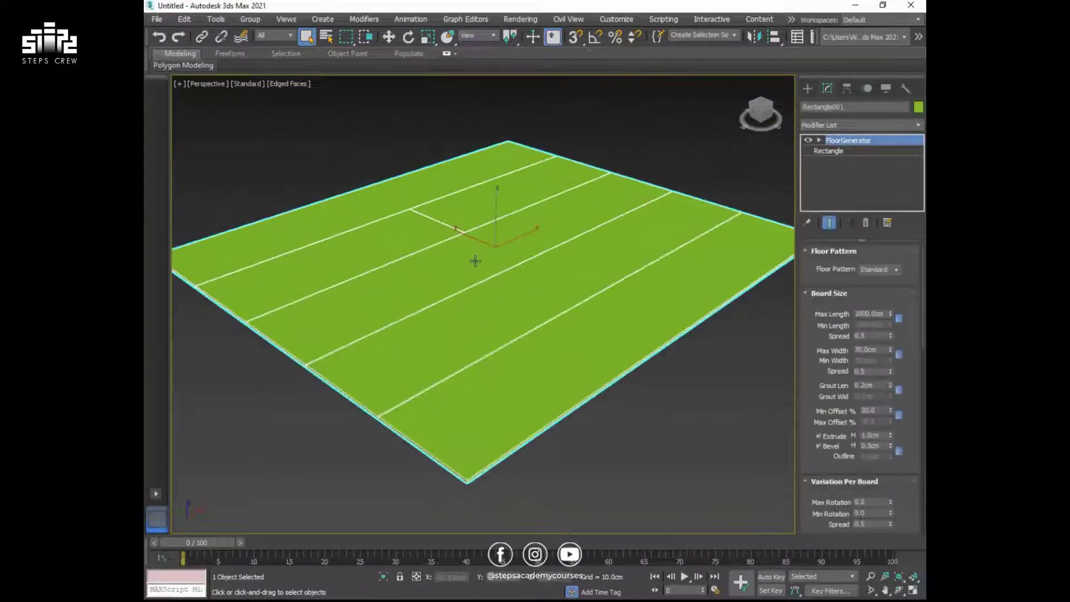
{"action": "scroll", "coordinate": [475, 261], "scroll_direction": "down", "scroll_amount": 3}
{"action": "key", "text": "w"}
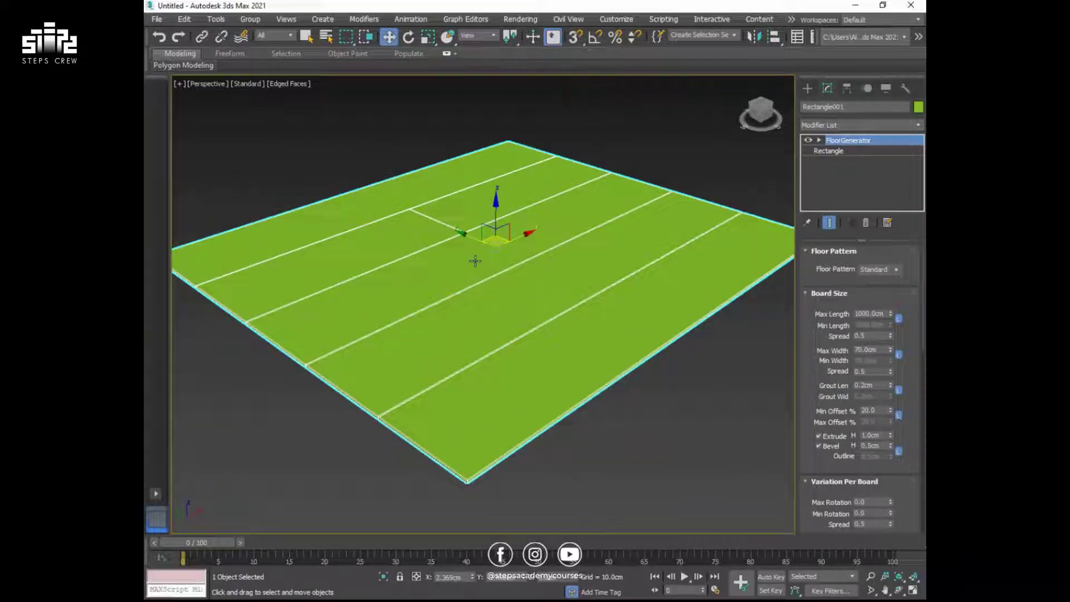
{"action": "scroll", "coordinate": [475, 261], "scroll_direction": "down", "scroll_amount": 3}
{"action": "middle_click_drag", "start_coordinate": [488, 273], "coordinate": [488, 286]}
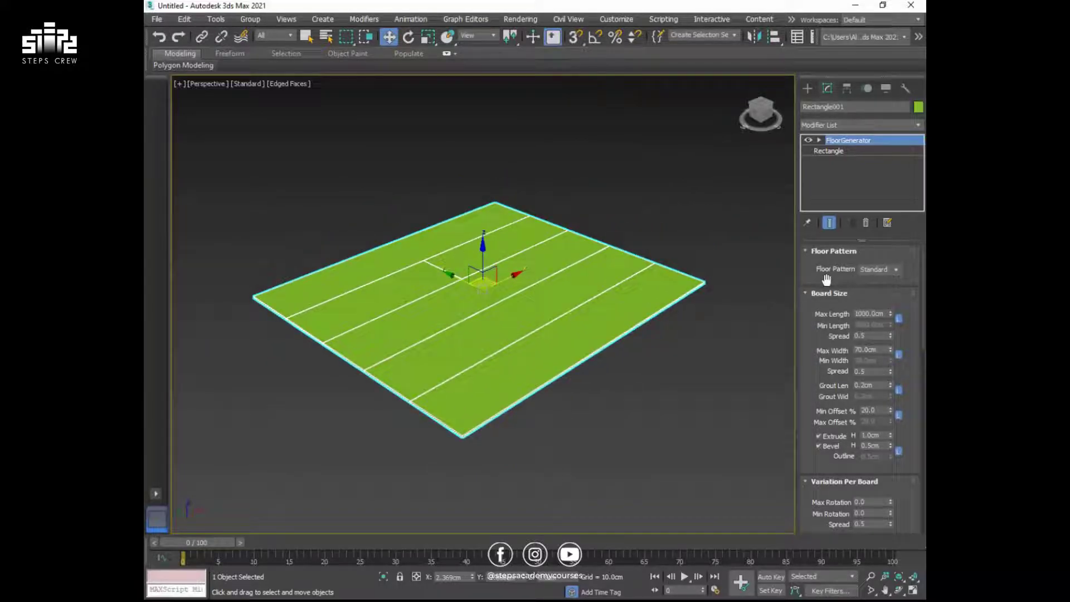
{"action": "left_click", "coordinate": [894, 269]}
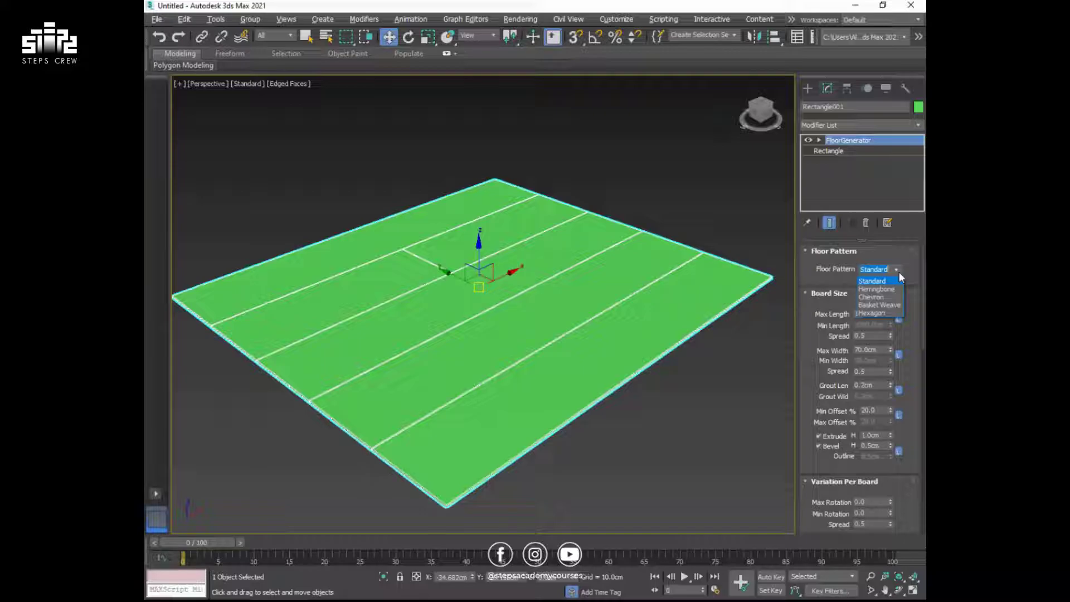
{"action": "left_click", "coordinate": [900, 273]}
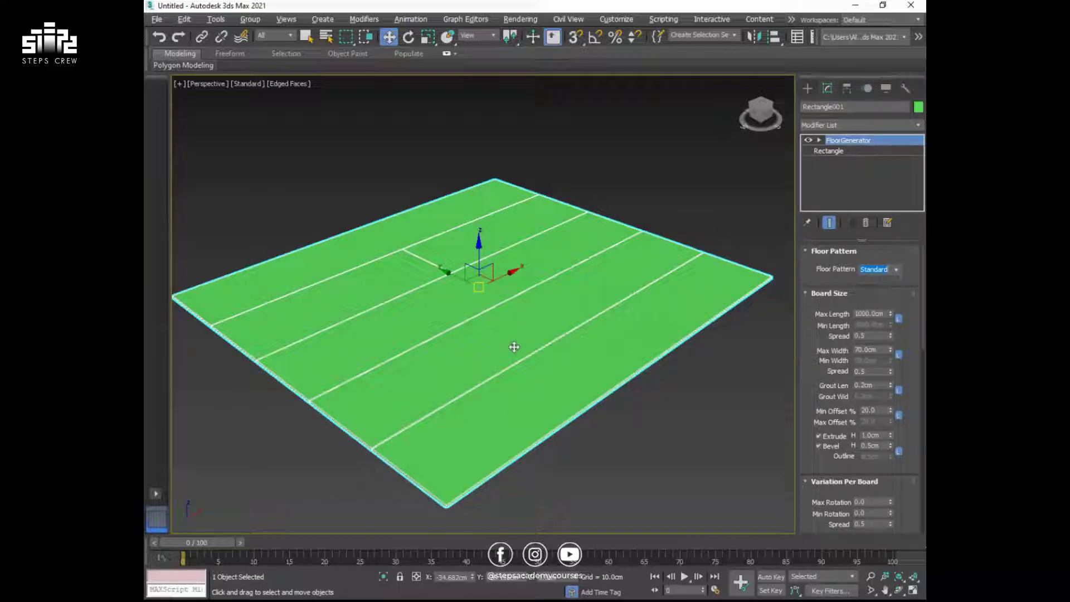
Set board Max Length to 120 cm and Max Width to 19 cm.
{"action": "double_click", "coordinate": [883, 314]}
{"action": "type", "text": "120"}
{"action": "key", "text": "Return"}
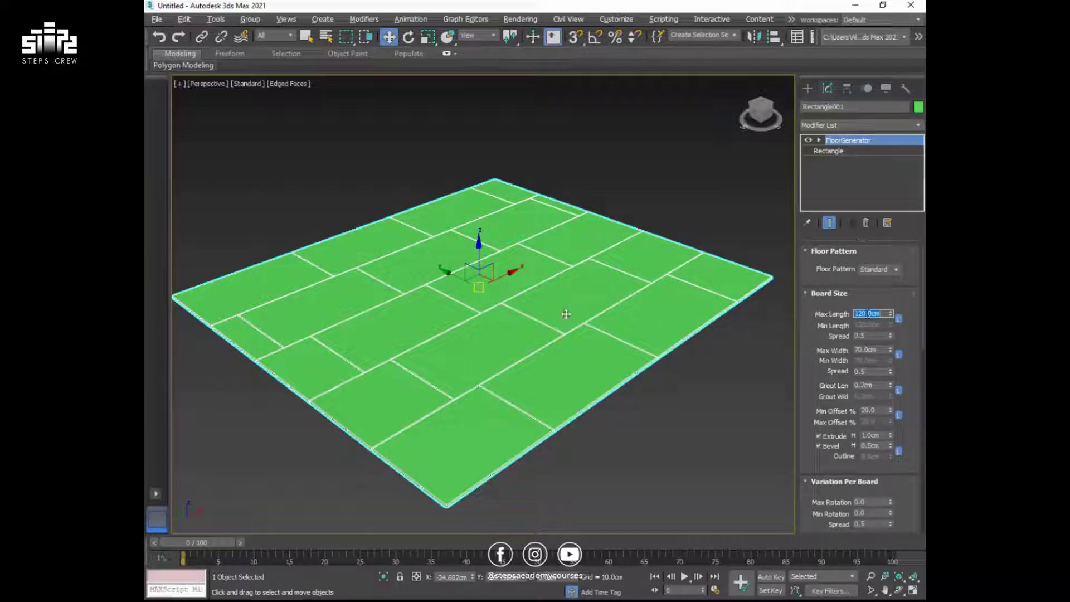
{"action": "scroll", "coordinate": [490, 310], "scroll_direction": "up", "scroll_amount": 2}
{"action": "scroll", "coordinate": [491, 310], "scroll_direction": "down", "scroll_amount": 2}
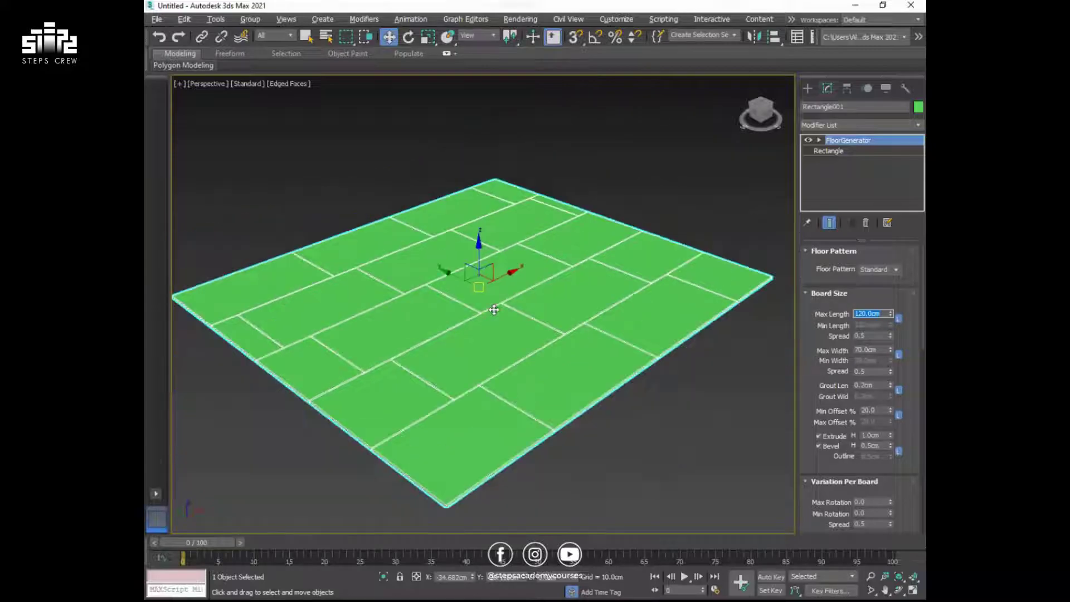
{"action": "double_click", "coordinate": [880, 350]}
{"action": "type", "text": "20"}
{"action": "key", "text": "Return"}
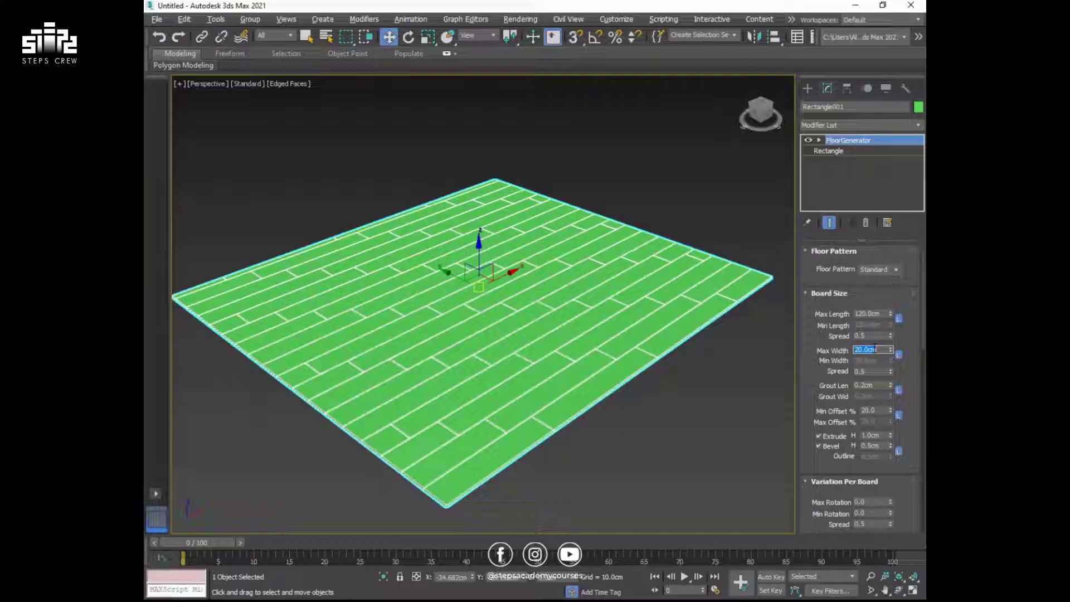
{"action": "type", "text": "19"}
{"action": "key", "text": "Return"}
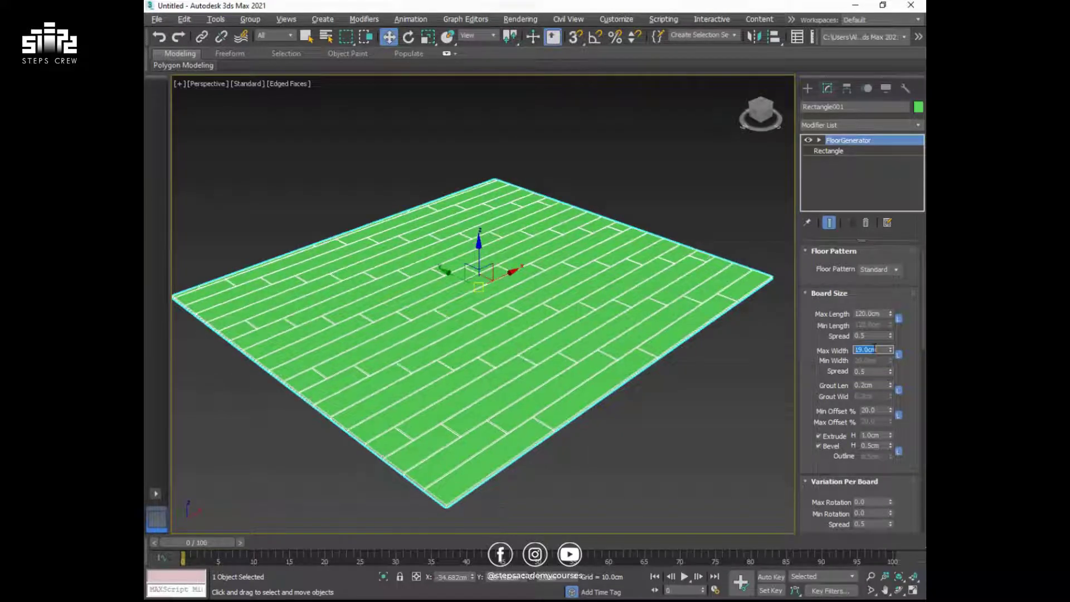
{"action": "left_click", "coordinate": [685, 421]}
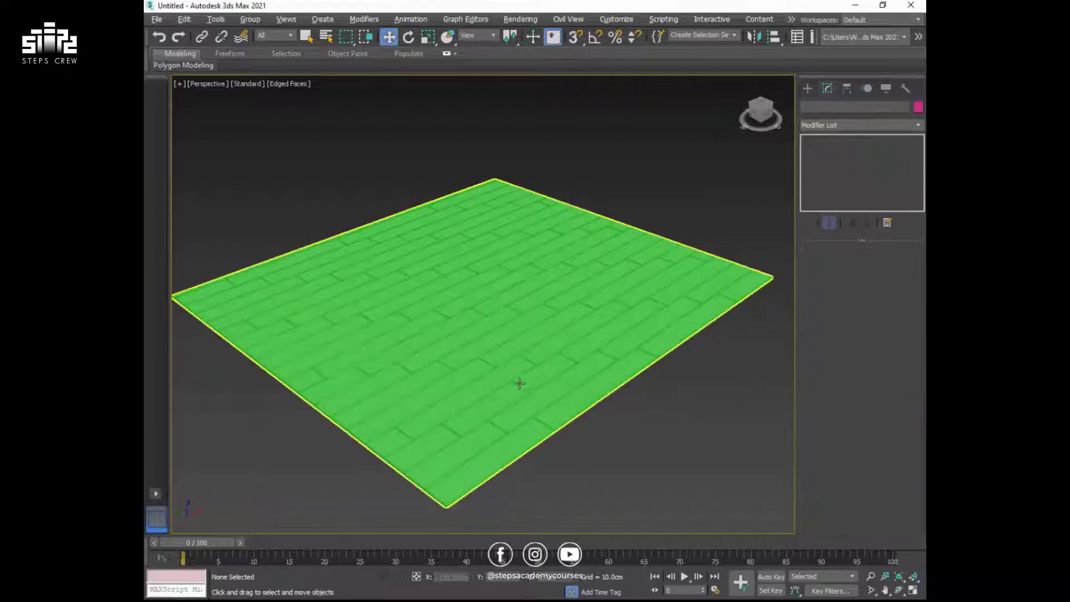
{"action": "scroll", "coordinate": [494, 367], "scroll_direction": "up", "scroll_amount": 5}
{"action": "scroll", "coordinate": [506, 360], "scroll_direction": "down", "scroll_amount": 5}
{"action": "left_click", "coordinate": [510, 343]}
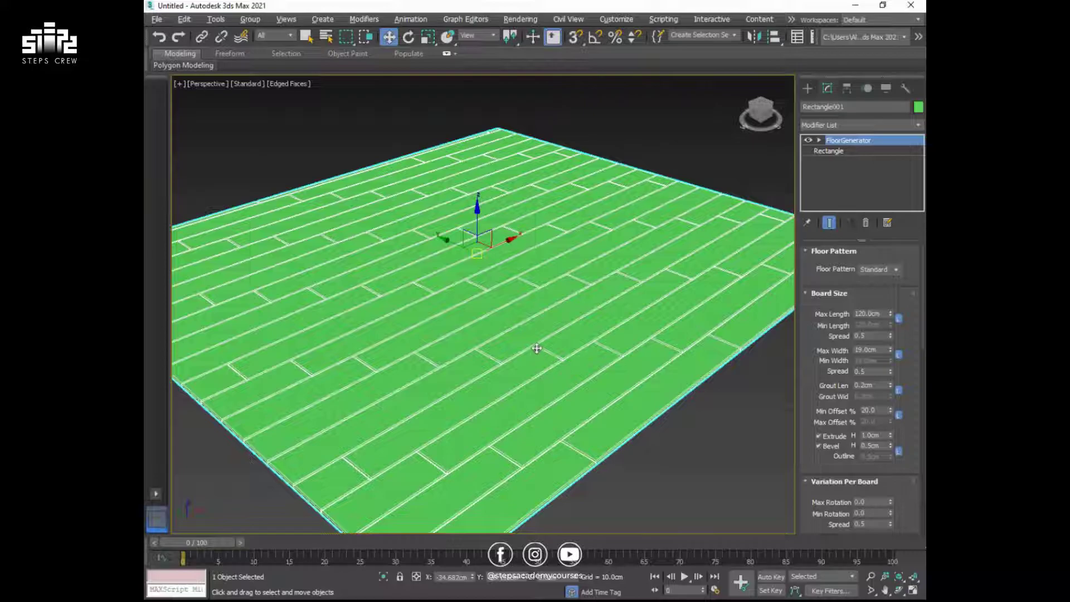
{"action": "scroll", "coordinate": [538, 349], "scroll_direction": "up", "scroll_amount": 3}
{"action": "scroll", "coordinate": [538, 349], "scroll_direction": "up", "scroll_amount": 3}
{"action": "scroll", "coordinate": [539, 347], "scroll_direction": "up", "scroll_amount": 3}
{"action": "scroll", "coordinate": [540, 356], "scroll_direction": "down", "scroll_amount": 2}
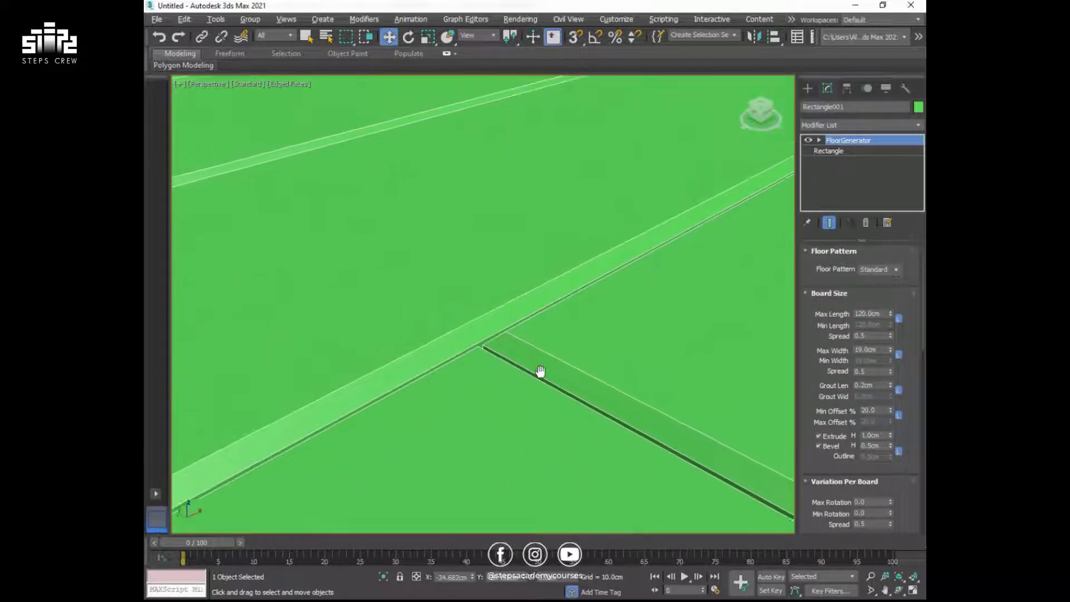
{"action": "scroll", "coordinate": [540, 371], "scroll_direction": "down", "scroll_amount": 3}
{"action": "scroll", "coordinate": [717, 467], "scroll_direction": "down", "scroll_amount": 2}
{"action": "middle_click_drag", "start_coordinate": [717, 466], "coordinate": [564, 422]}
{"action": "scroll", "coordinate": [564, 422], "scroll_direction": "down", "scroll_amount": 2}
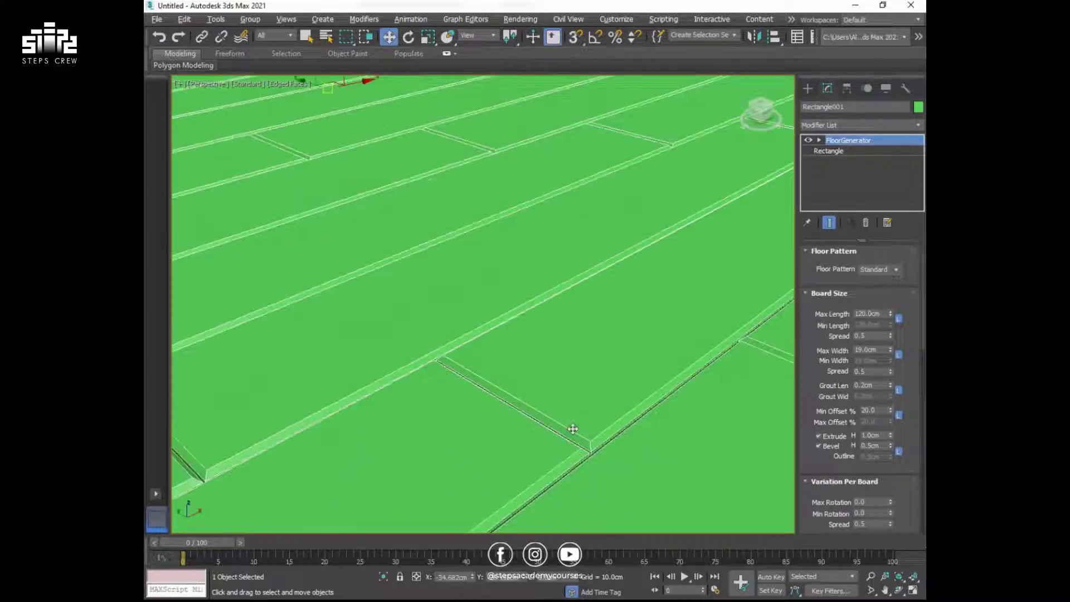
{"action": "scroll", "coordinate": [591, 451], "scroll_direction": "down", "scroll_amount": 2}
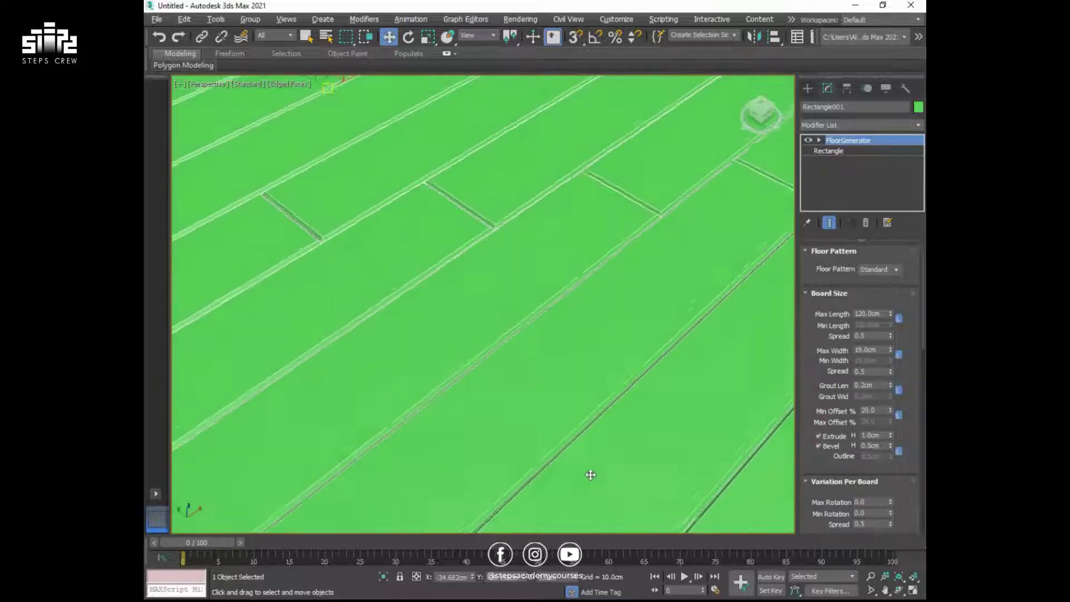
{"action": "middle_click_drag", "start_coordinate": [588, 473], "coordinate": [588, 485], "text": "alt"}
{"action": "scroll", "coordinate": [571, 356], "scroll_direction": "up", "scroll_amount": 3}
{"action": "scroll", "coordinate": [561, 376], "scroll_direction": "up", "scroll_amount": 2}
{"action": "scroll", "coordinate": [520, 453], "scroll_direction": "up", "scroll_amount": 1}
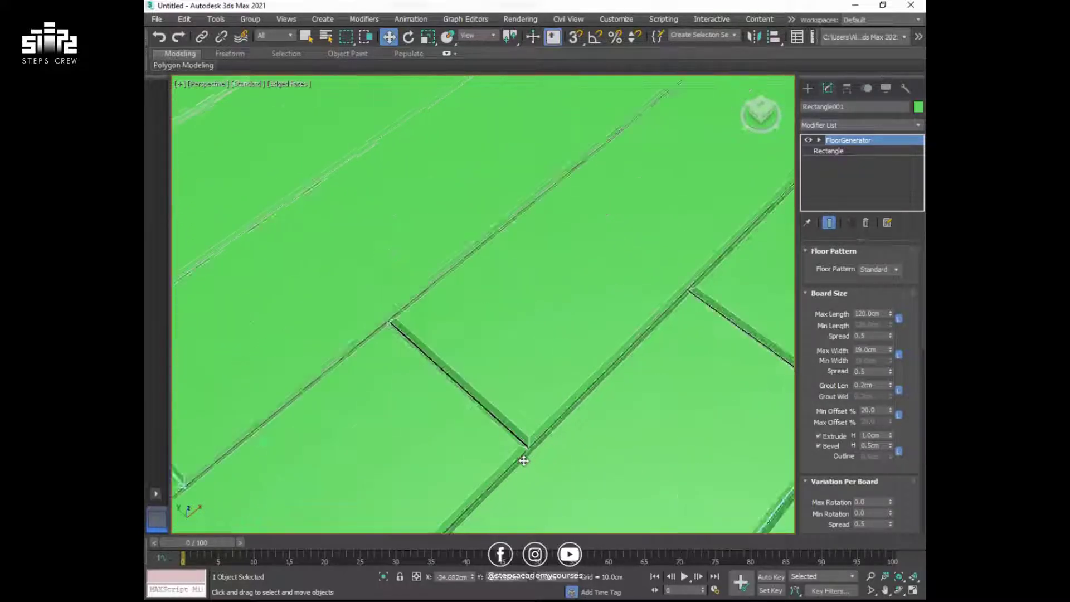
{"action": "scroll", "coordinate": [534, 438], "scroll_direction": "up", "scroll_amount": 3}
{"action": "scroll", "coordinate": [528, 426], "scroll_direction": "up", "scroll_amount": 2}
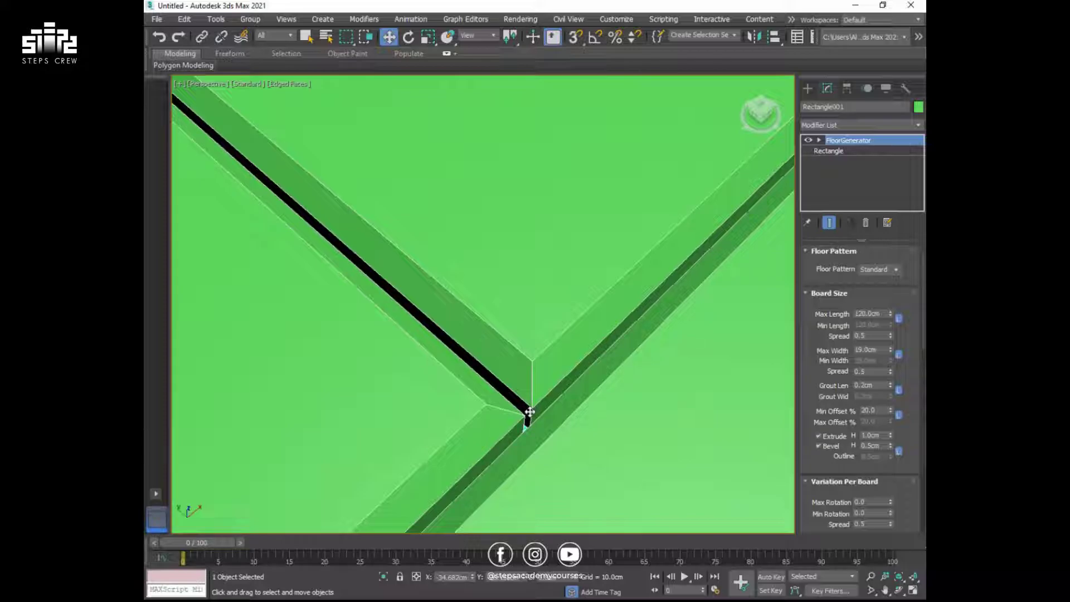
{"action": "scroll", "coordinate": [530, 411], "scroll_direction": "down", "scroll_amount": 1}
{"action": "scroll", "coordinate": [528, 413], "scroll_direction": "down", "scroll_amount": 2}
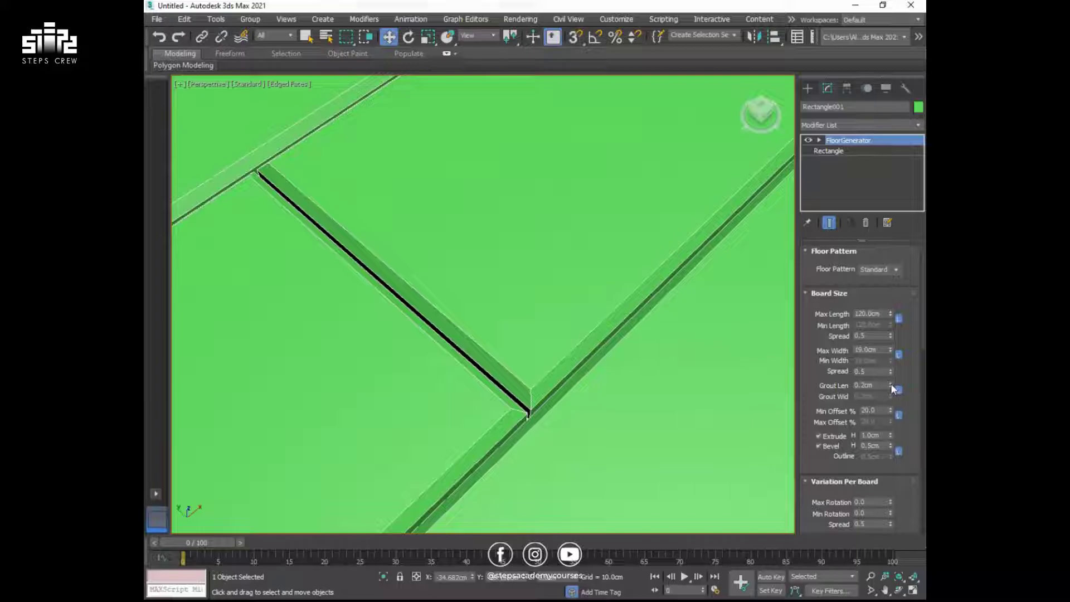
Widen the grout length to 2.93 cm, then to about 9 cm.
{"action": "left_click_drag", "start_coordinate": [892, 389], "coordinate": [876, 239]}
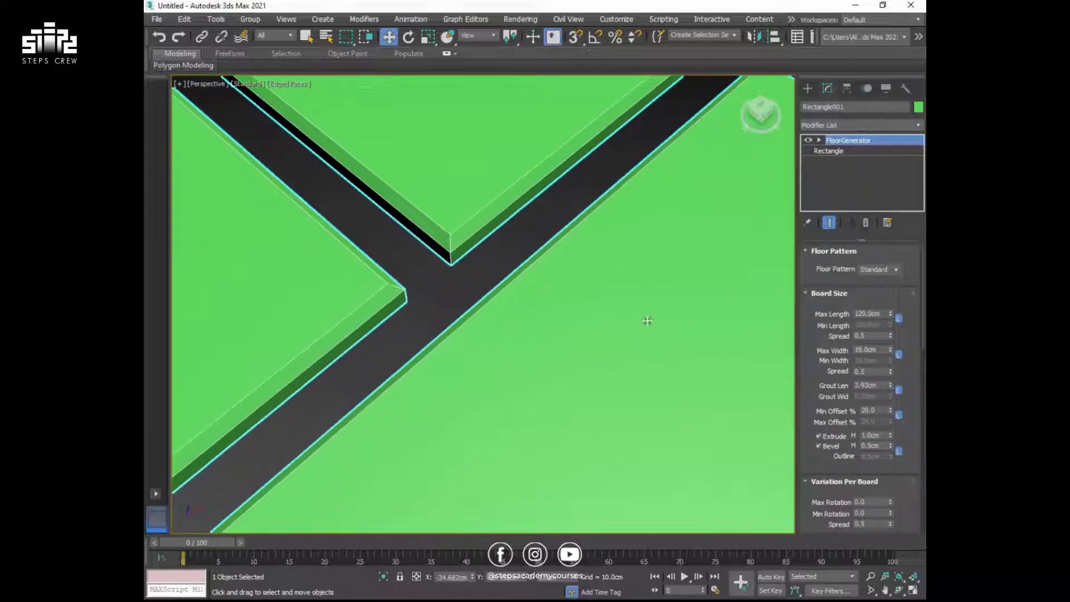
{"action": "scroll", "coordinate": [518, 354], "scroll_direction": "down", "scroll_amount": 2}
{"action": "scroll", "coordinate": [519, 354], "scroll_direction": "down", "scroll_amount": 2}
{"action": "scroll", "coordinate": [519, 353], "scroll_direction": "down", "scroll_amount": 2}
{"action": "scroll", "coordinate": [518, 353], "scroll_direction": "down", "scroll_amount": 2}
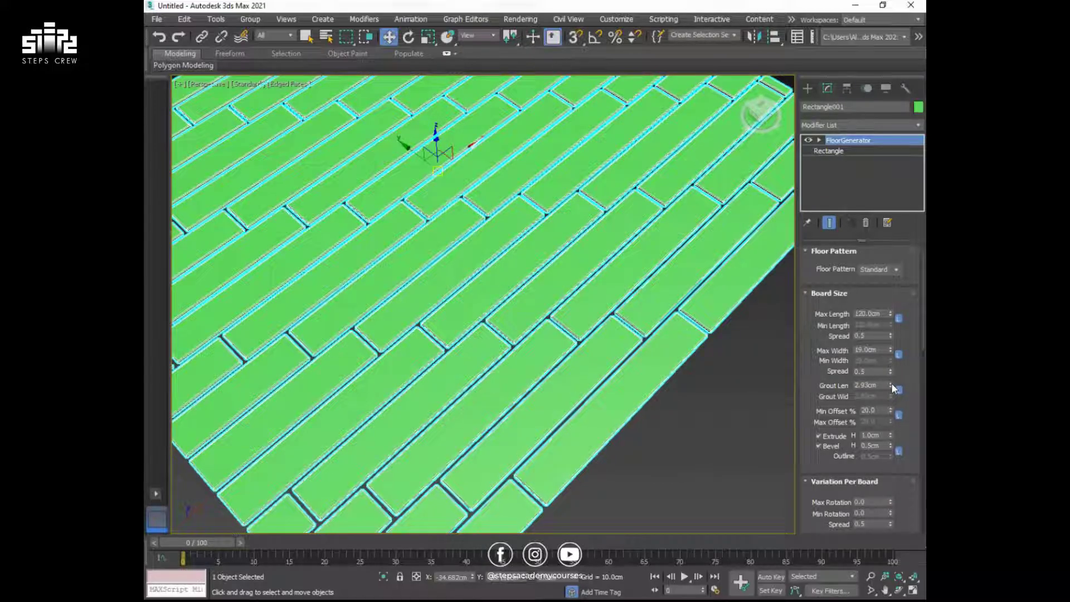
{"action": "left_click_drag", "start_coordinate": [892, 388], "coordinate": [892, 346]}
{"action": "scroll", "coordinate": [493, 365], "scroll_direction": "down", "scroll_amount": 2}
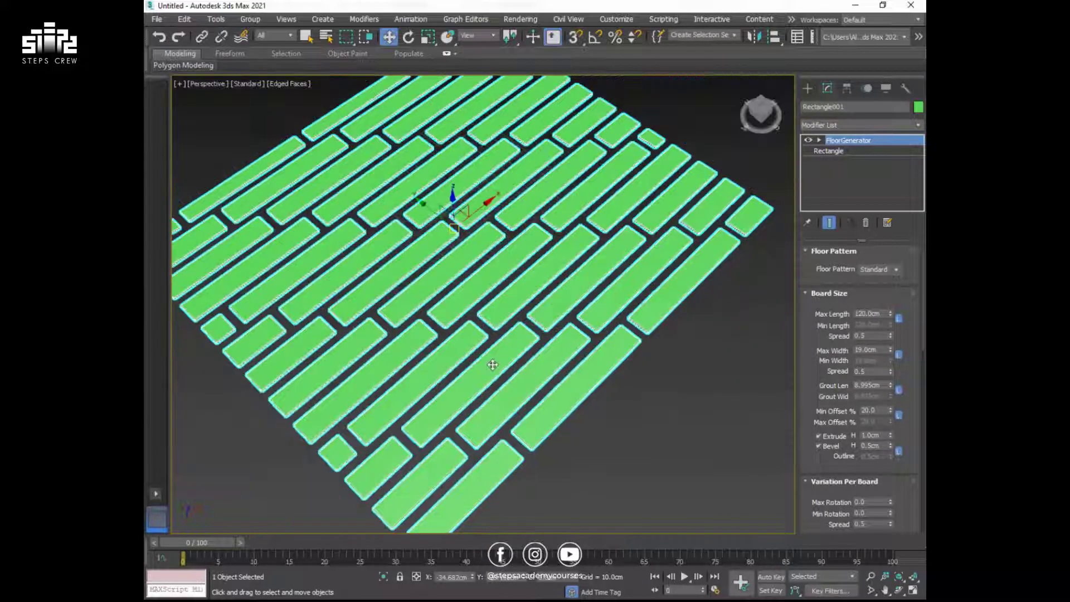
{"action": "middle_click_drag", "start_coordinate": [500, 336], "coordinate": [500, 341]}
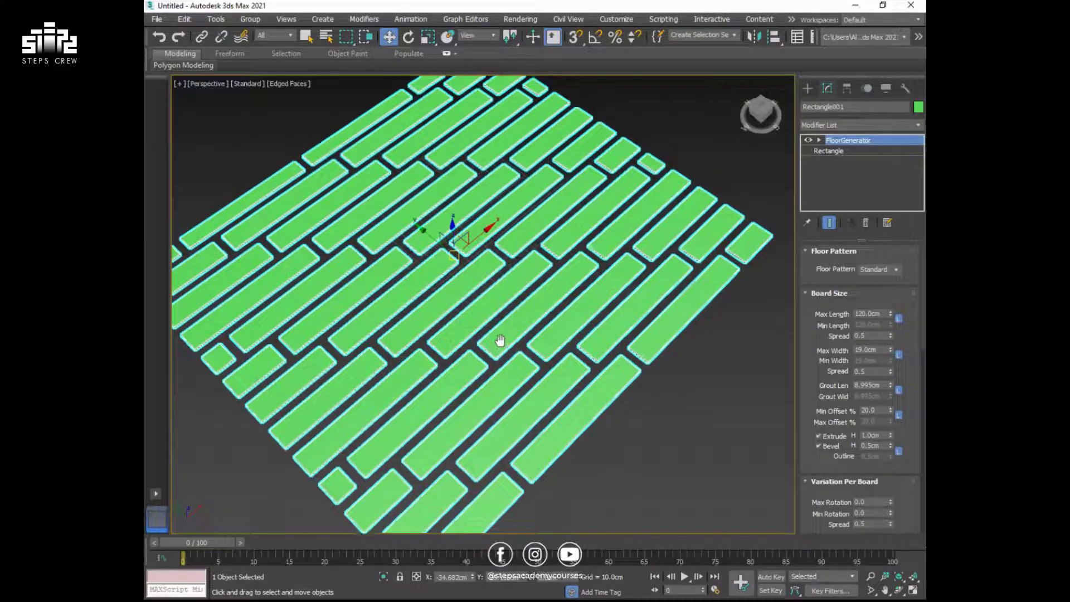
Set the grout length to 0 cm and inspect the gapless joints.
{"action": "double_click", "coordinate": [875, 386]}
{"action": "type", "text": "0"}
{"action": "key", "text": "Return"}
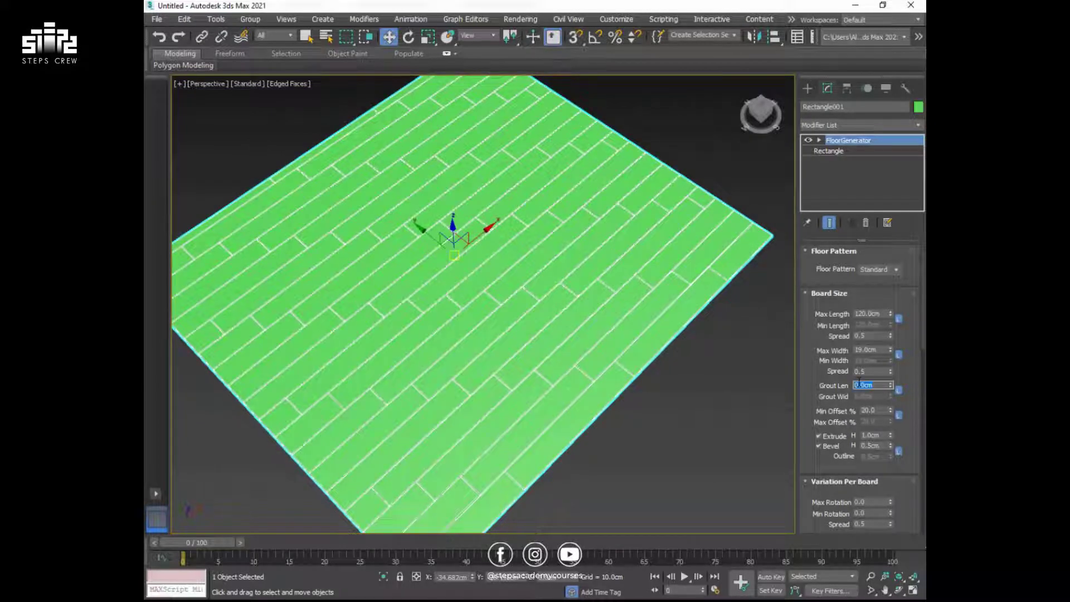
{"action": "left_click", "coordinate": [700, 432]}
{"action": "scroll", "coordinate": [528, 313], "scroll_direction": "up", "scroll_amount": 3}
{"action": "scroll", "coordinate": [550, 290], "scroll_direction": "up", "scroll_amount": 4}
{"action": "scroll", "coordinate": [583, 252], "scroll_direction": "up", "scroll_amount": 4}
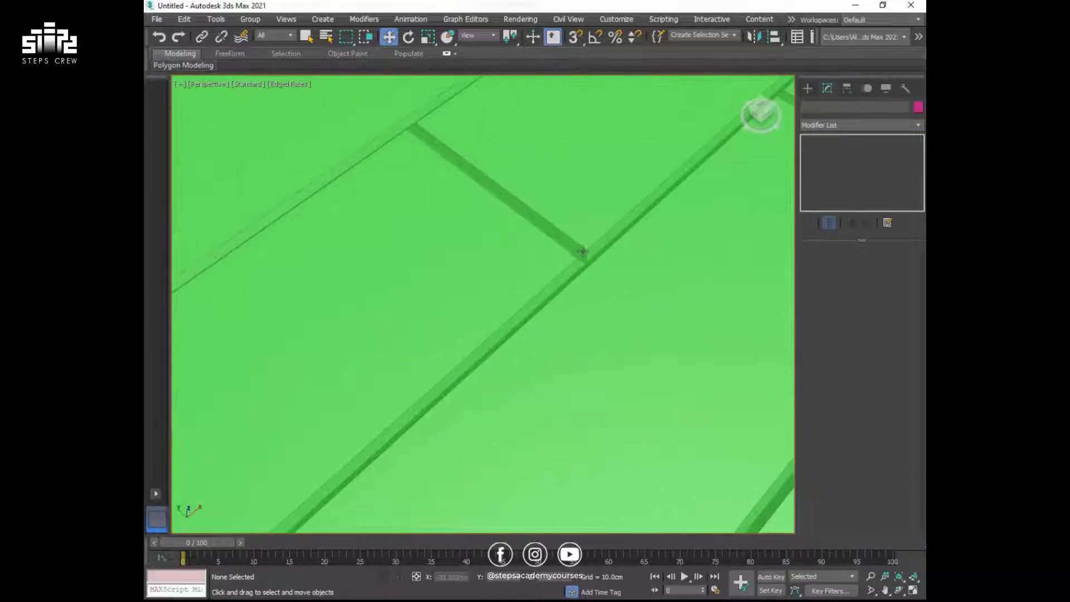
{"action": "scroll", "coordinate": [582, 251], "scroll_direction": "up", "scroll_amount": 1}
{"action": "scroll", "coordinate": [582, 276], "scroll_direction": "down", "scroll_amount": 5}
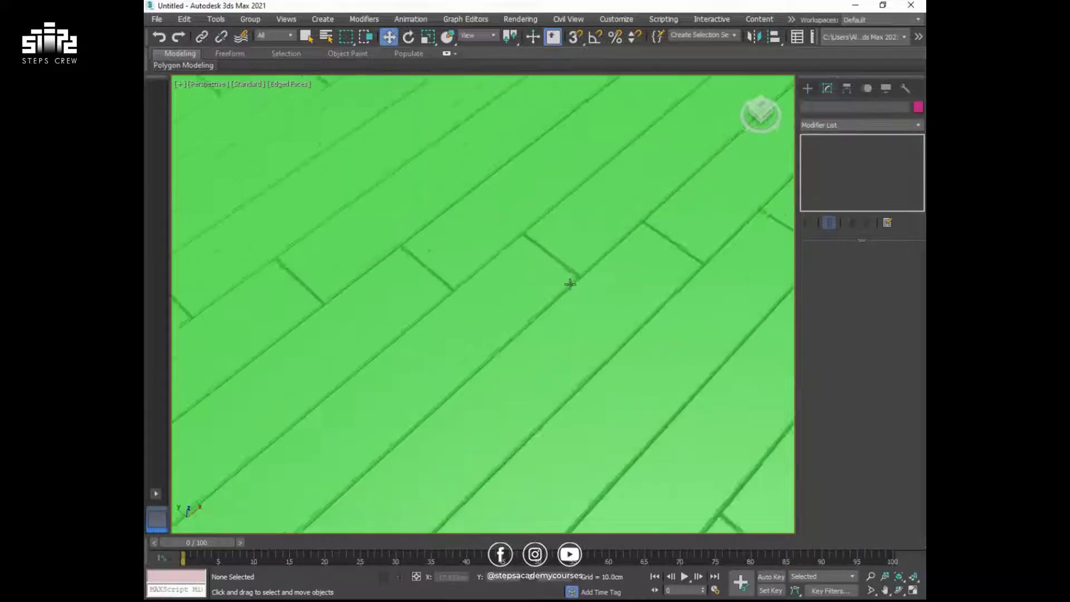
{"action": "scroll", "coordinate": [571, 284], "scroll_direction": "down", "scroll_amount": 2}
Reselect the floor and orbit to a lower, more tilted view.
{"action": "left_click", "coordinate": [570, 284]}
{"action": "scroll", "coordinate": [570, 283], "scroll_direction": "down", "scroll_amount": 2}
{"action": "scroll", "coordinate": [570, 283], "scroll_direction": "down", "scroll_amount": 3}
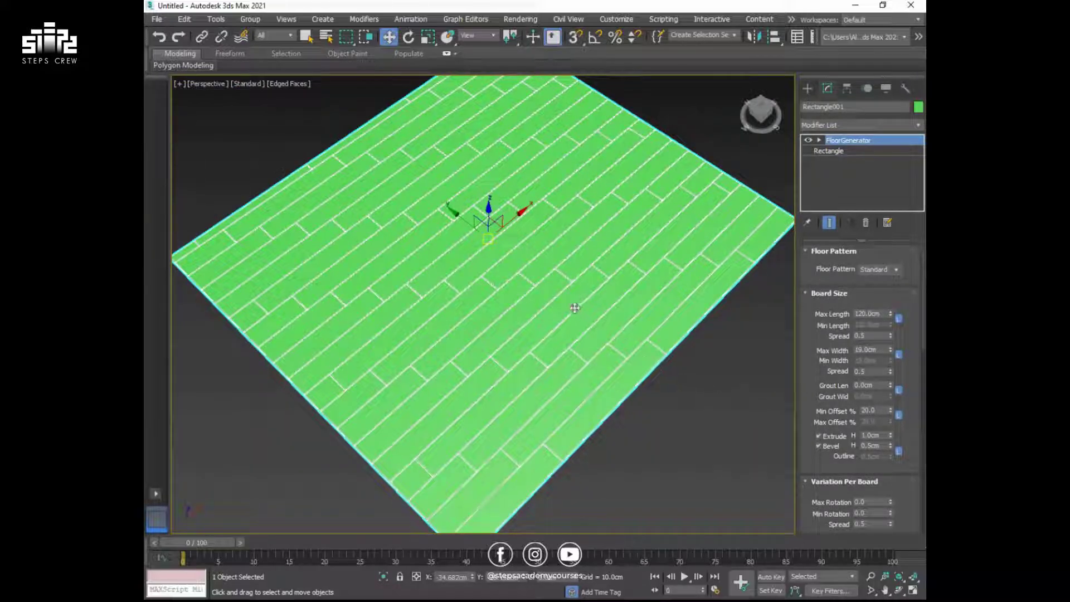
{"action": "scroll", "coordinate": [575, 308], "scroll_direction": "up", "scroll_amount": 2}
{"action": "scroll", "coordinate": [575, 307], "scroll_direction": "down", "scroll_amount": 3}
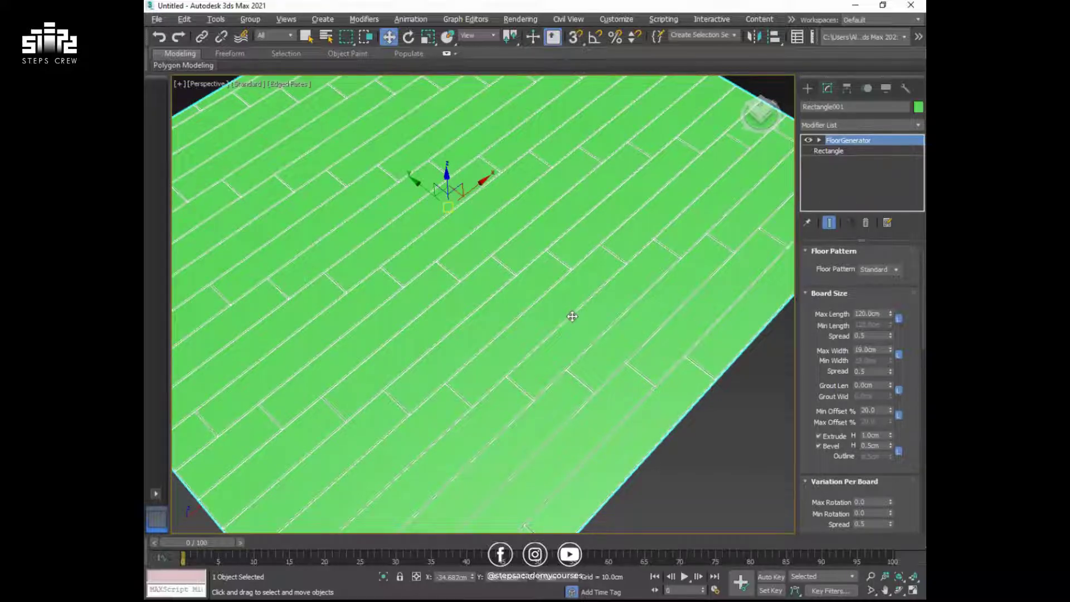
{"action": "middle_click_drag", "start_coordinate": [570, 310], "coordinate": [576, 268], "text": "alt"}
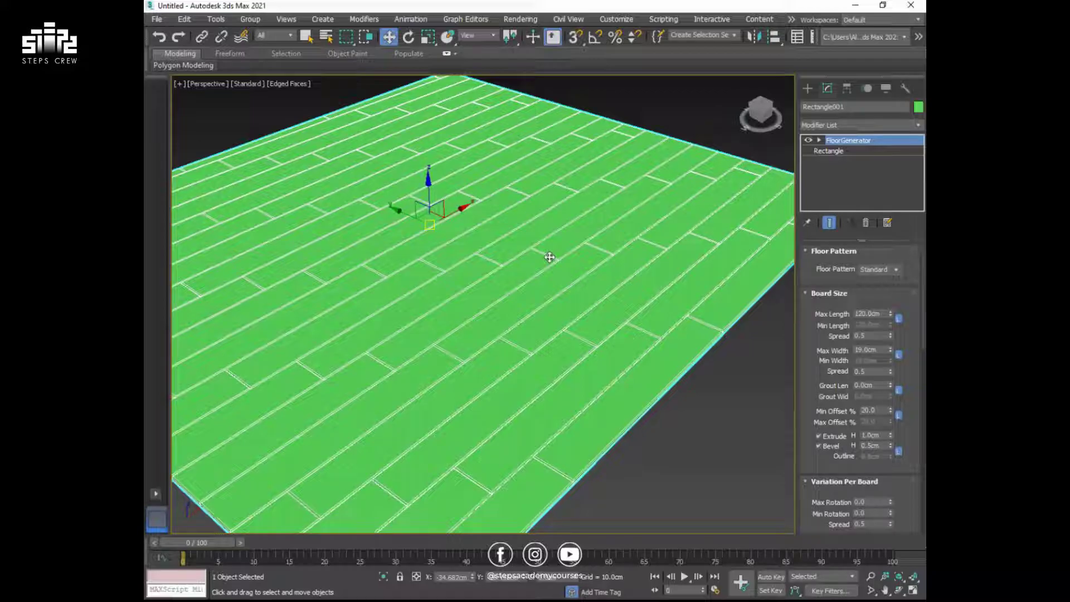
Try a 50% Min Offset, then deselect and reselect the floor.
{"action": "double_click", "coordinate": [878, 413]}
{"action": "type", "text": "50"}
{"action": "key", "text": "Return"}
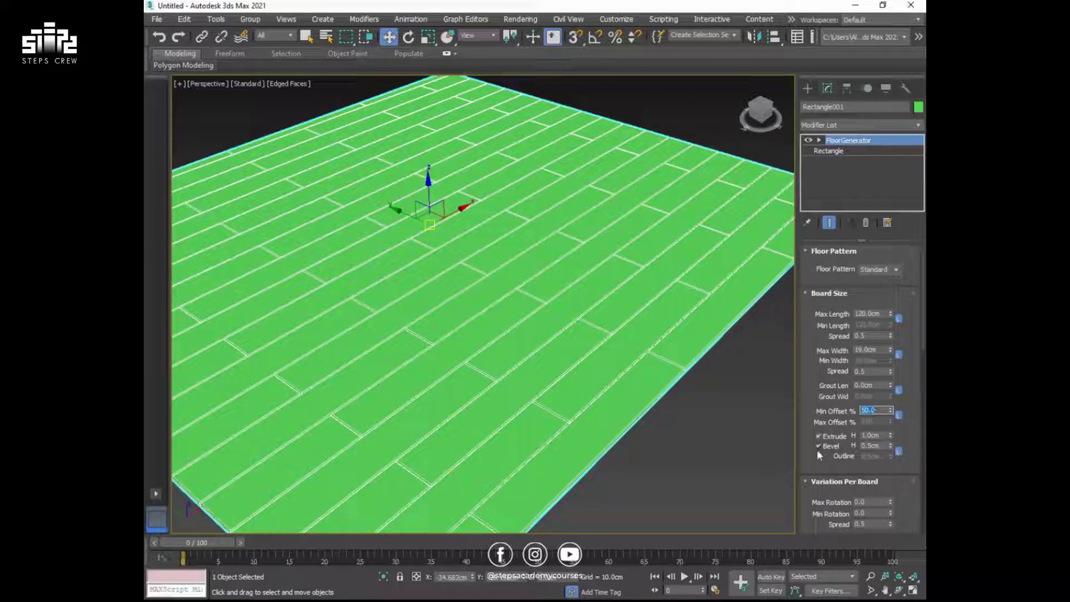
{"action": "left_click", "coordinate": [744, 440]}
{"action": "left_click", "coordinate": [523, 299]}
Step Min Offset through 10% and 20% to a final 30%.
{"action": "double_click", "coordinate": [881, 410]}
{"action": "type", "text": "10"}
{"action": "key", "text": "Return"}
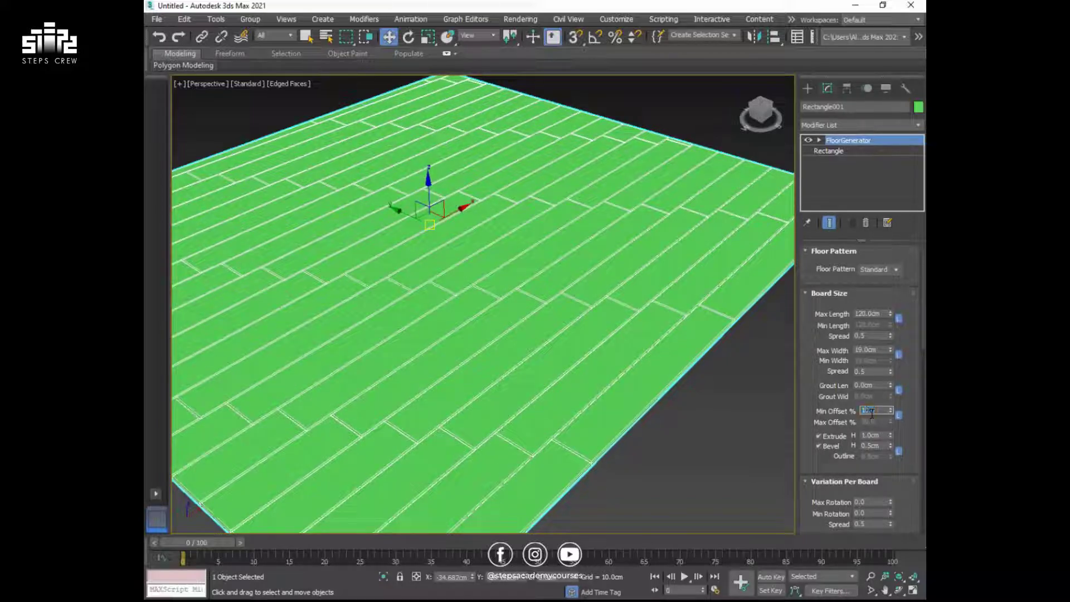
{"action": "type", "text": "20"}
{"action": "key", "text": "Return"}
{"action": "type", "text": "30"}
{"action": "key", "text": "Return"}
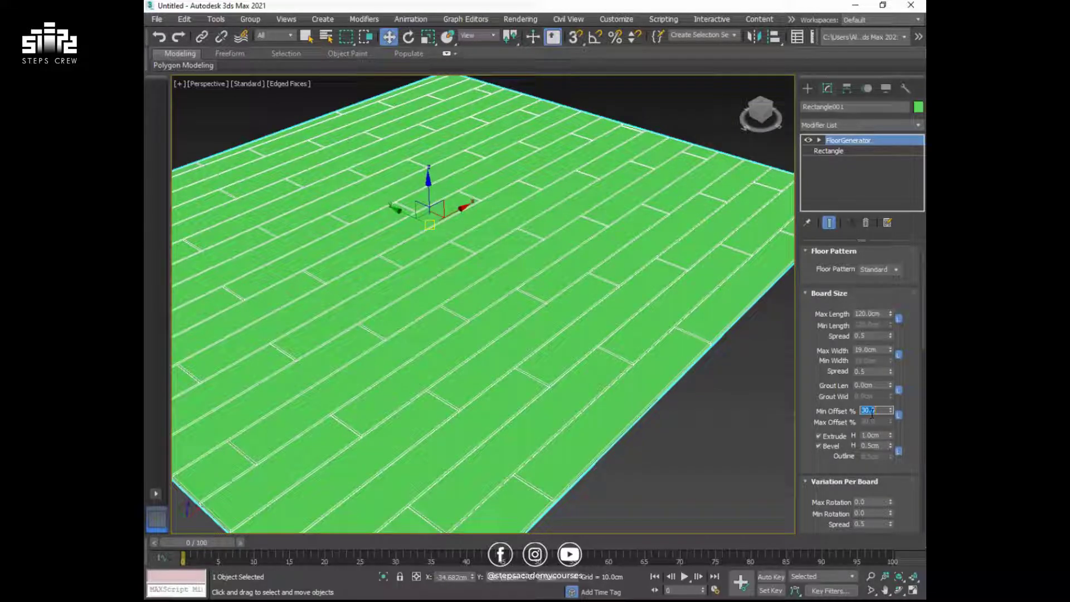
{"action": "middle_click_drag", "start_coordinate": [552, 445], "coordinate": [593, 344]}
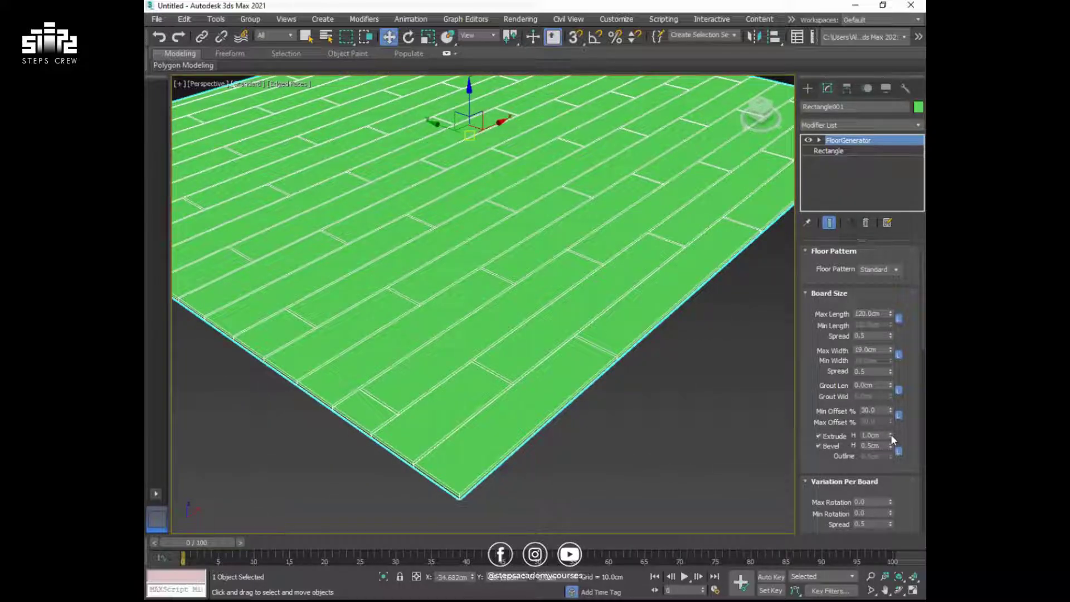
{"action": "left_click_drag", "start_coordinate": [891, 435], "coordinate": [896, 93]}
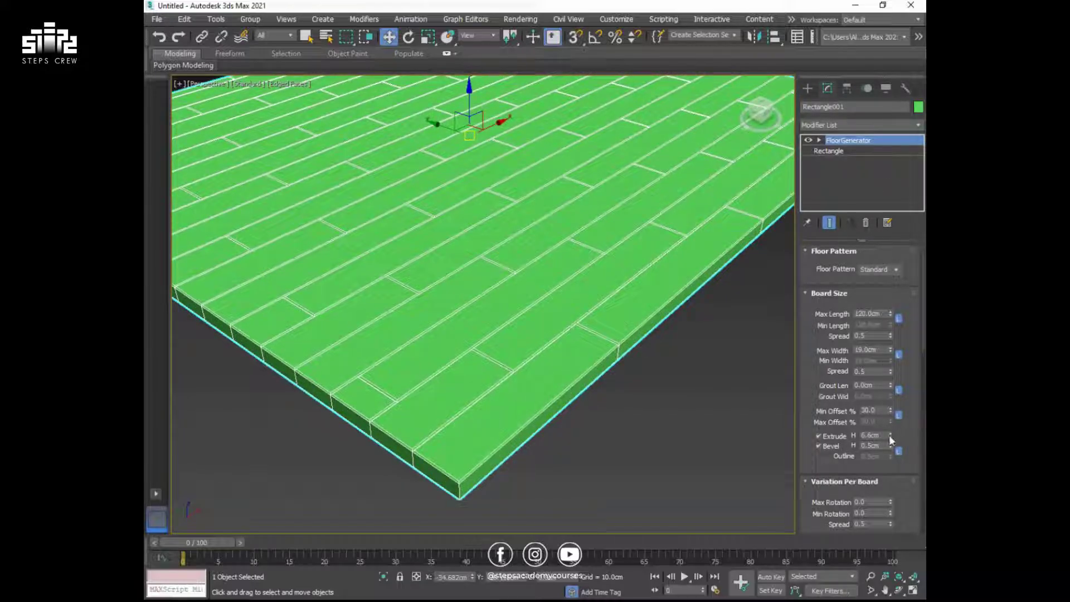
{"action": "left_click_drag", "start_coordinate": [890, 435], "coordinate": [867, 229]}
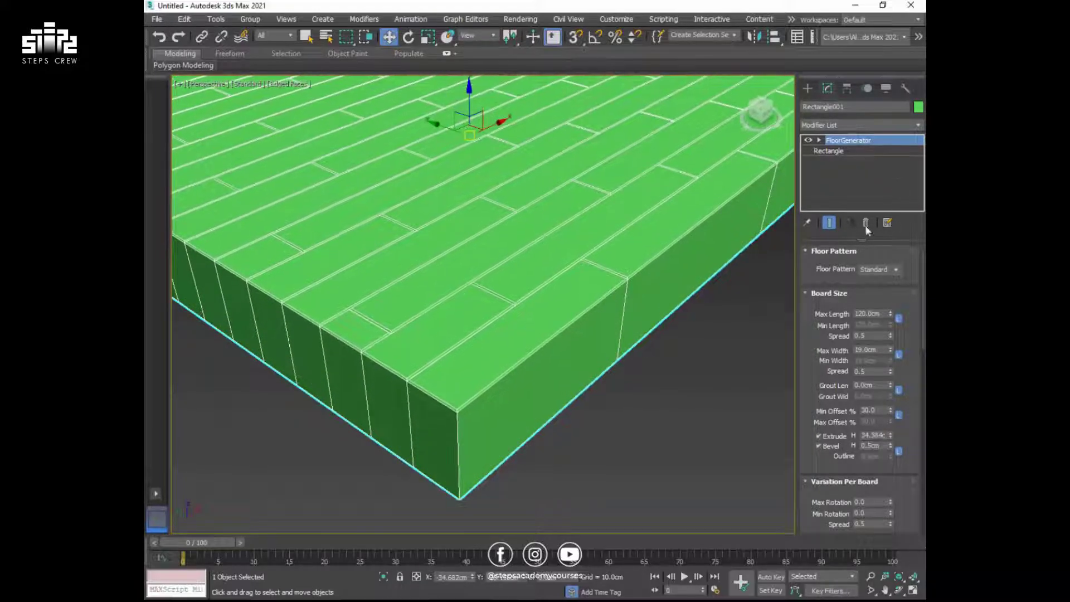
{"action": "scroll", "coordinate": [545, 313], "scroll_direction": "down", "scroll_amount": 2}
{"action": "middle_click_drag", "start_coordinate": [507, 280], "coordinate": [513, 345]}
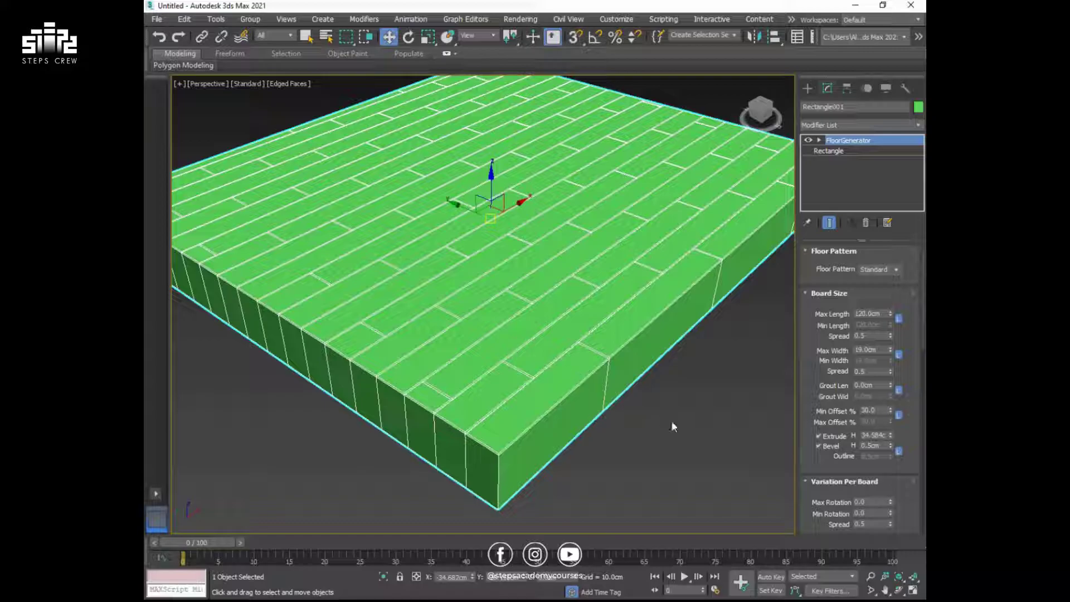
{"action": "double_click", "coordinate": [867, 435]}
{"action": "type", "text": "1.0cm"}
{"action": "key", "text": "Return"}
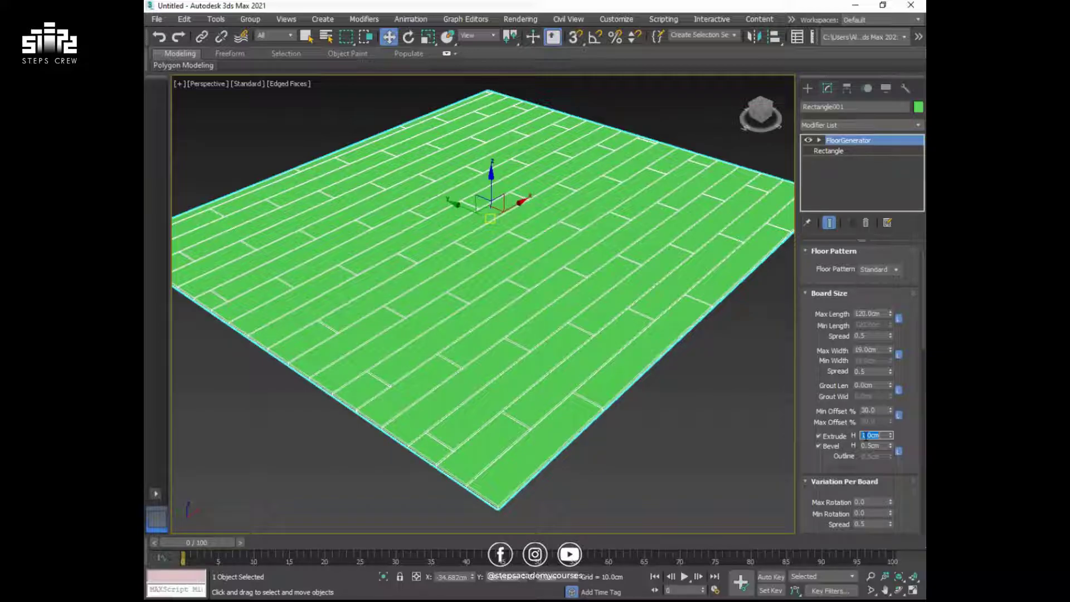
Zoom in on the boards and preview a larger bevel height of about 4.07cm.
{"action": "scroll", "coordinate": [592, 331], "scroll_direction": "up", "scroll_amount": 5}
{"action": "scroll", "coordinate": [611, 346], "scroll_direction": "up", "scroll_amount": 3}
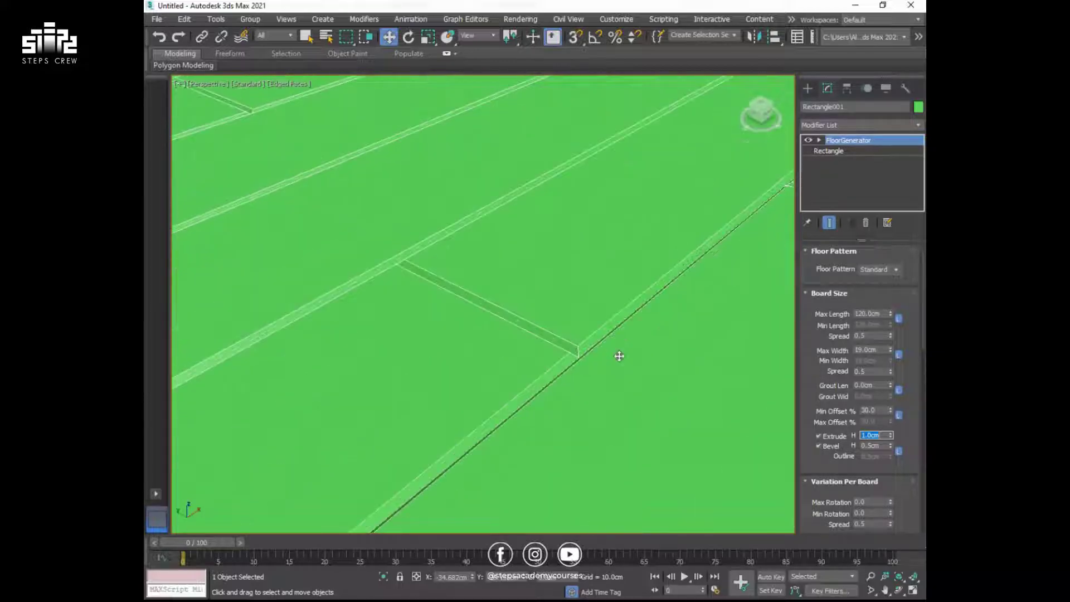
{"action": "scroll", "coordinate": [576, 349], "scroll_direction": "up", "scroll_amount": 2}
{"action": "scroll", "coordinate": [591, 363], "scroll_direction": "up", "scroll_amount": 2}
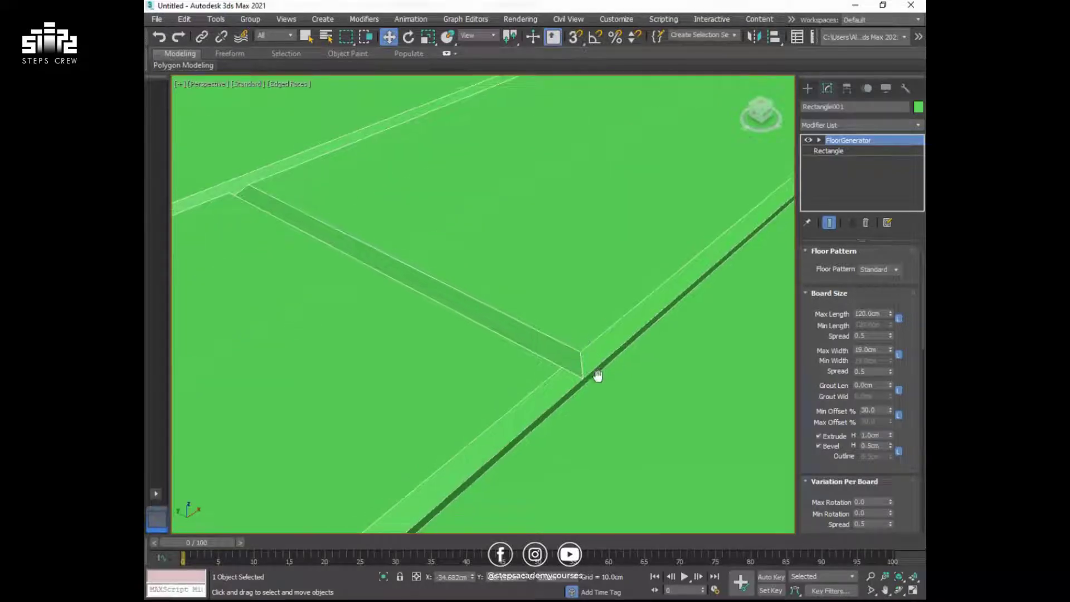
{"action": "middle_click_drag", "start_coordinate": [598, 377], "coordinate": [602, 411]}
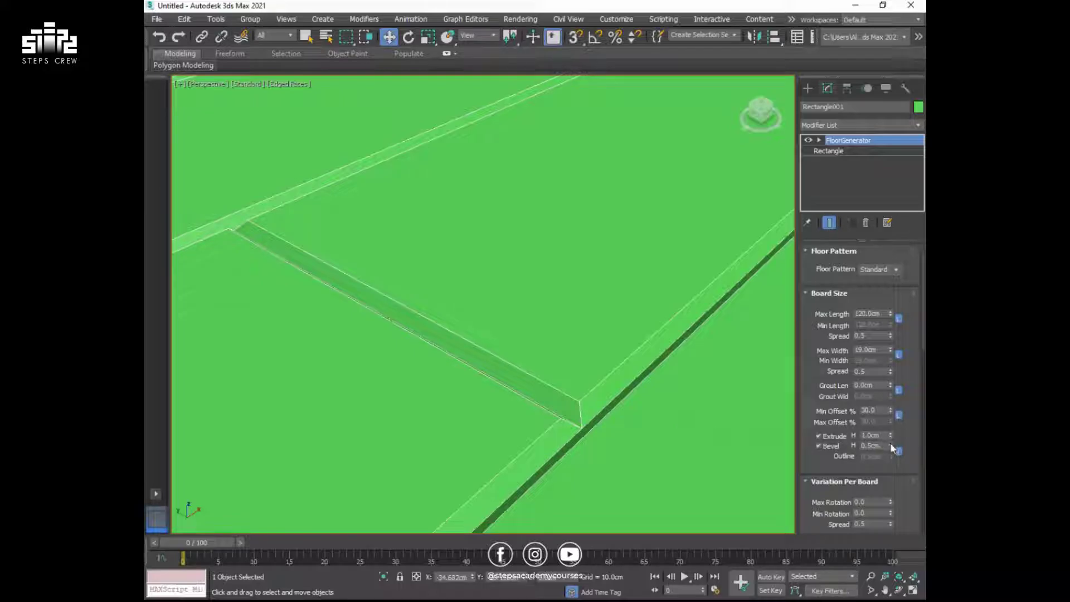
{"action": "left_click_drag", "start_coordinate": [891, 445], "coordinate": [871, 245]}
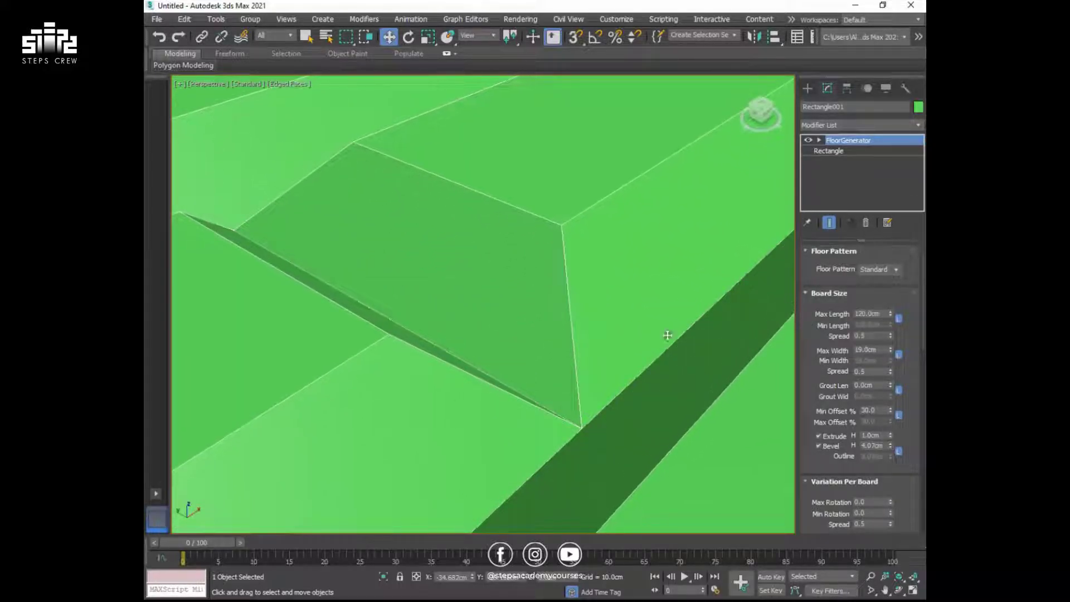
Set the board bevel height to 0 and deselect the floor.
{"action": "scroll", "coordinate": [501, 371], "scroll_direction": "down", "scroll_amount": 2}
{"action": "scroll", "coordinate": [502, 370], "scroll_direction": "down", "scroll_amount": 3}
{"action": "scroll", "coordinate": [508, 379], "scroll_direction": "down", "scroll_amount": 2}
{"action": "scroll", "coordinate": [528, 418], "scroll_direction": "down", "scroll_amount": 2}
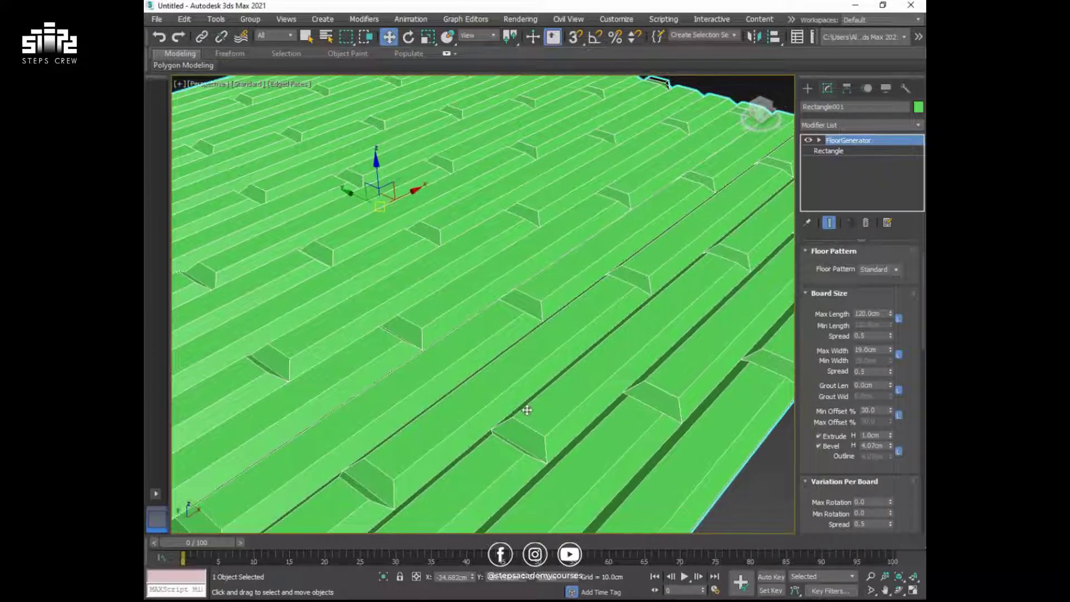
{"action": "scroll", "coordinate": [527, 410], "scroll_direction": "down", "scroll_amount": 2}
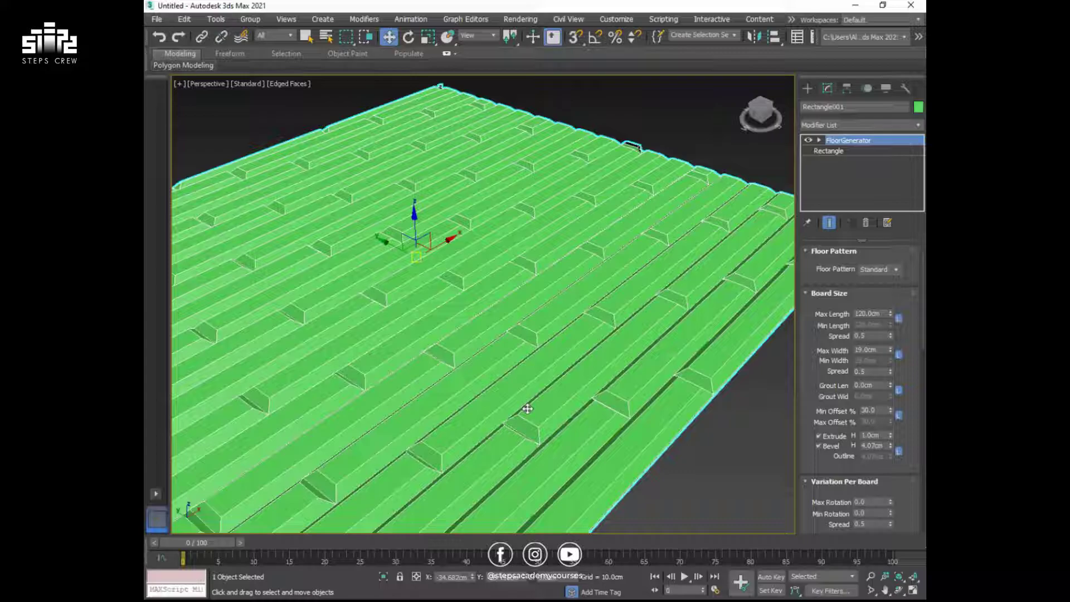
{"action": "double_click", "coordinate": [873, 446]}
{"action": "type", "text": "0"}
{"action": "key", "text": "Return"}
{"action": "left_click", "coordinate": [714, 474]}
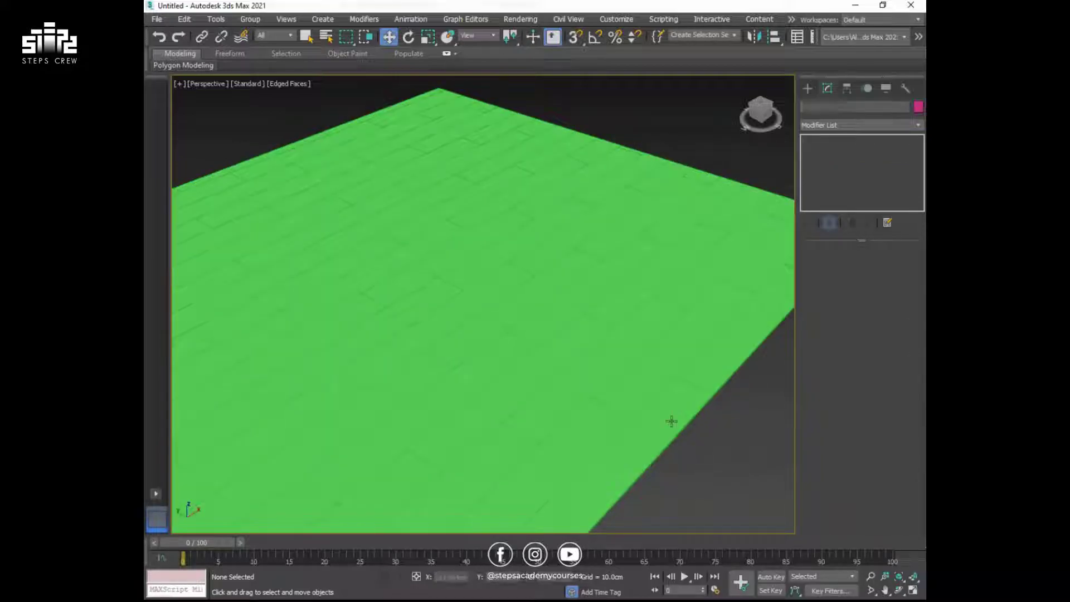
Turn off Edged Faces in the viewport shading options.
{"action": "scroll", "coordinate": [671, 421], "scroll_direction": "down", "scroll_amount": 3}
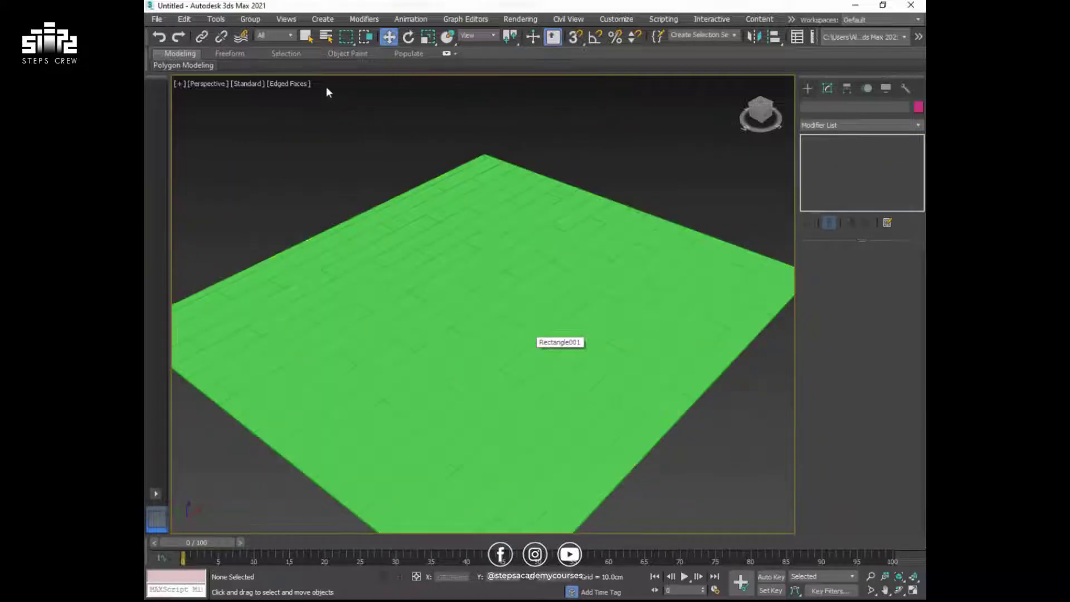
{"action": "left_click", "coordinate": [301, 84]}
{"action": "left_click", "coordinate": [348, 221]}
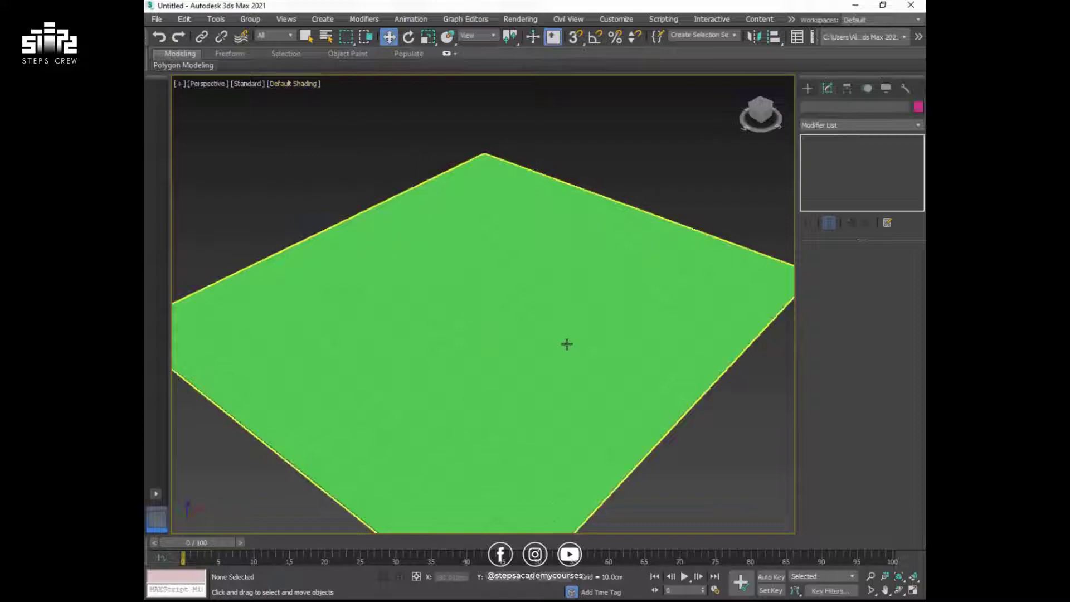
Reselect the floor and set its bevel height to 0.5cm.
{"action": "left_click", "coordinate": [567, 344]}
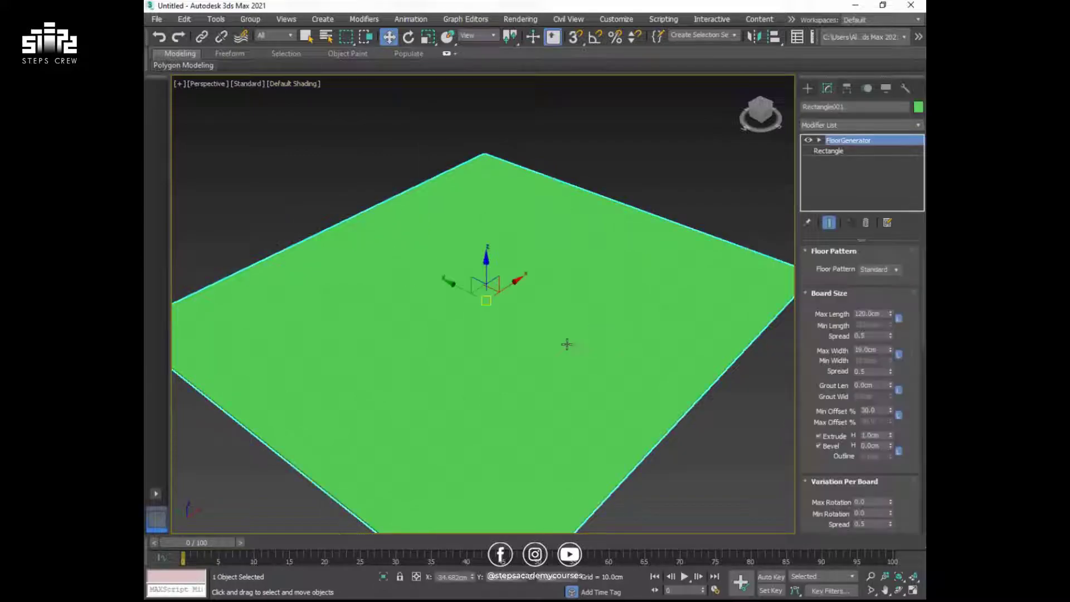
{"action": "double_click", "coordinate": [880, 446]}
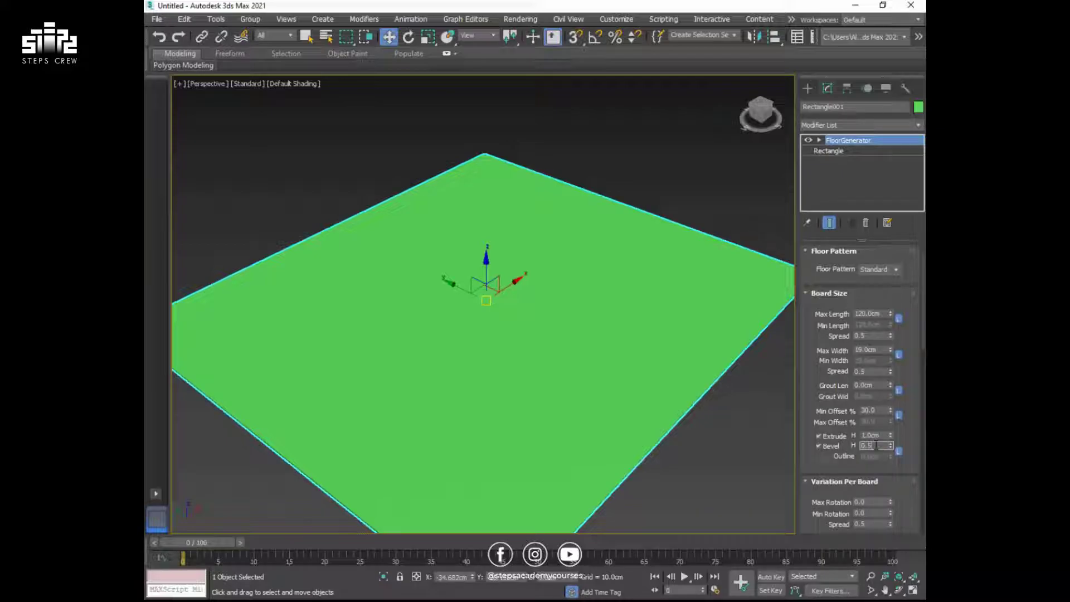
{"action": "key", "text": "Return"}
{"action": "scroll", "coordinate": [557, 390], "scroll_direction": "up", "scroll_amount": 1}
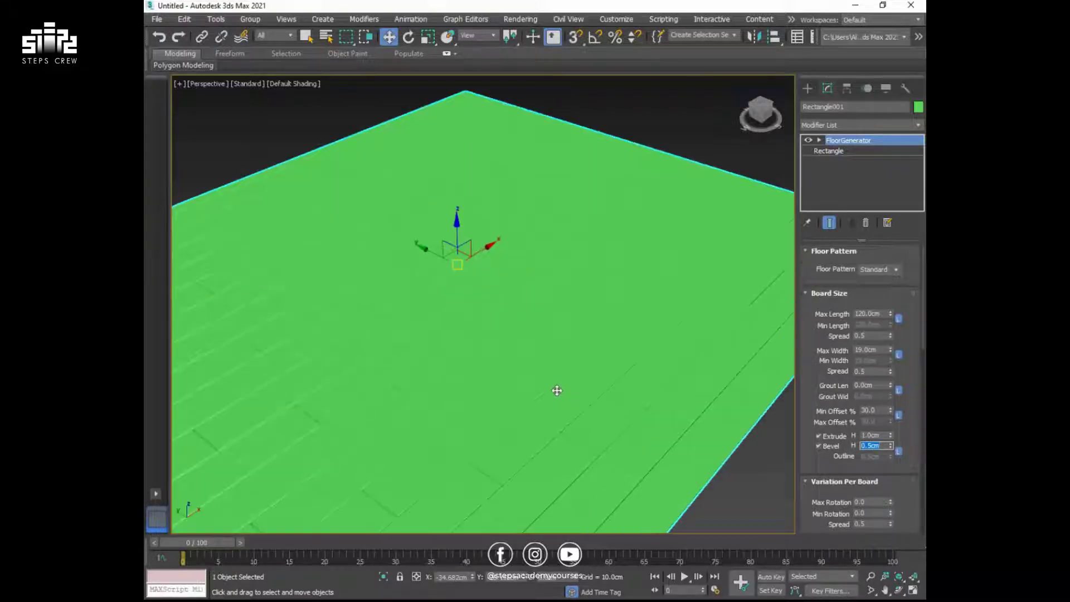
{"action": "scroll", "coordinate": [534, 341], "scroll_direction": "up", "scroll_amount": 1}
{"action": "scroll", "coordinate": [534, 341], "scroll_direction": "down", "scroll_amount": 1}
{"action": "scroll", "coordinate": [534, 341], "scroll_direction": "down", "scroll_amount": 1}
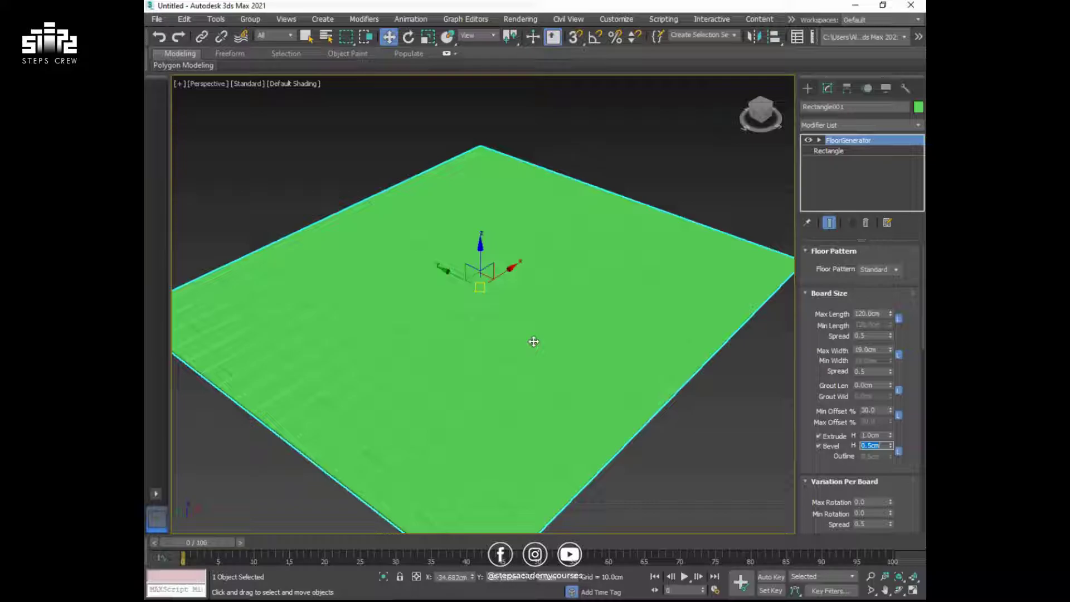
Turn Edged Faces back on and scroll the command panel to the General rollout.
{"action": "left_click", "coordinate": [288, 83]}
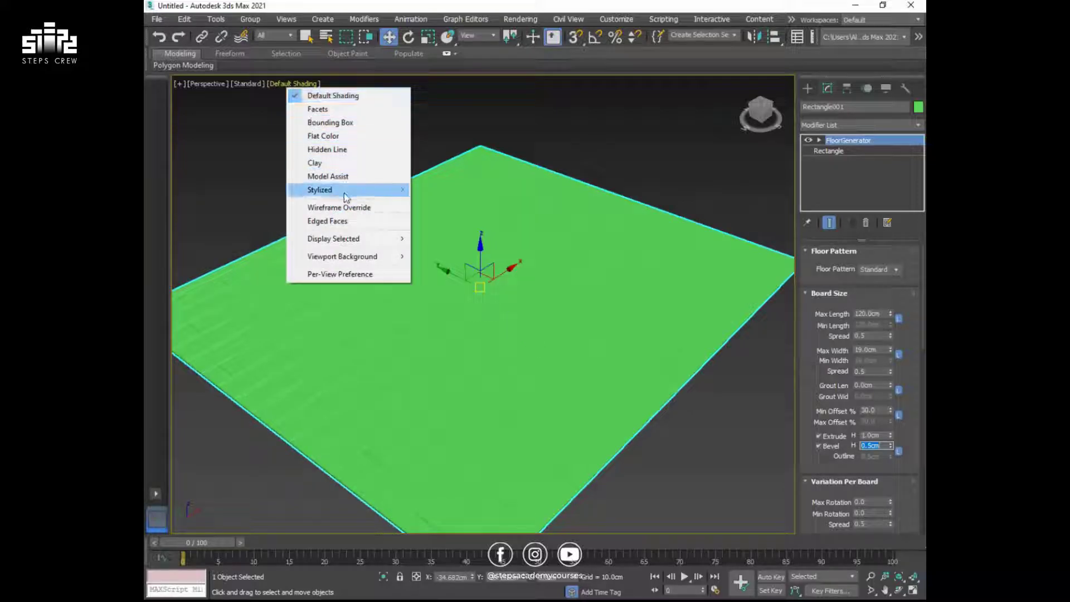
{"action": "left_click", "coordinate": [343, 223]}
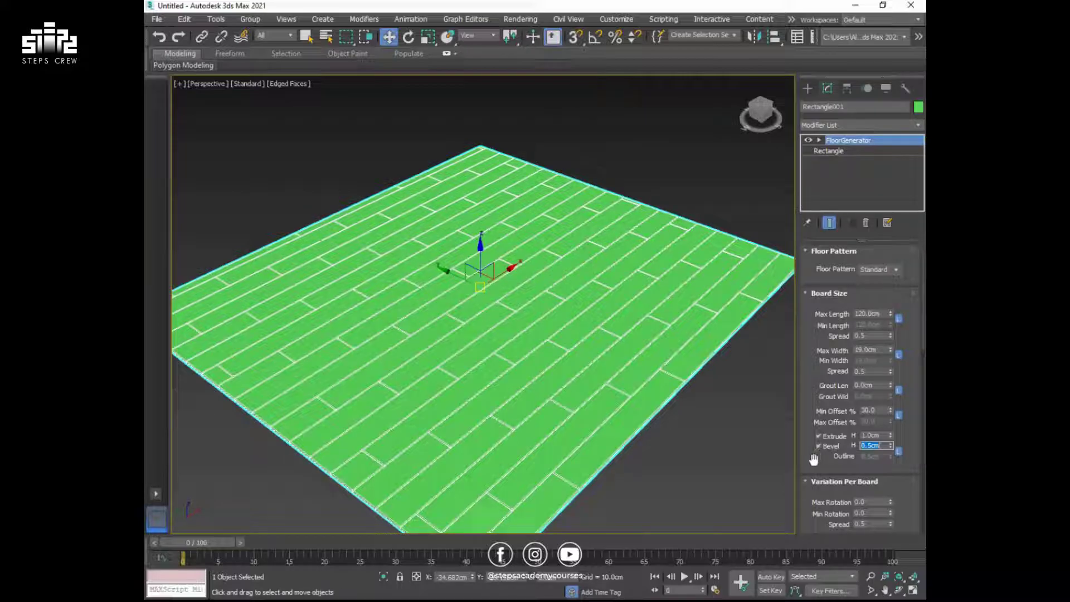
{"action": "left_click_drag", "start_coordinate": [814, 459], "coordinate": [833, 259]}
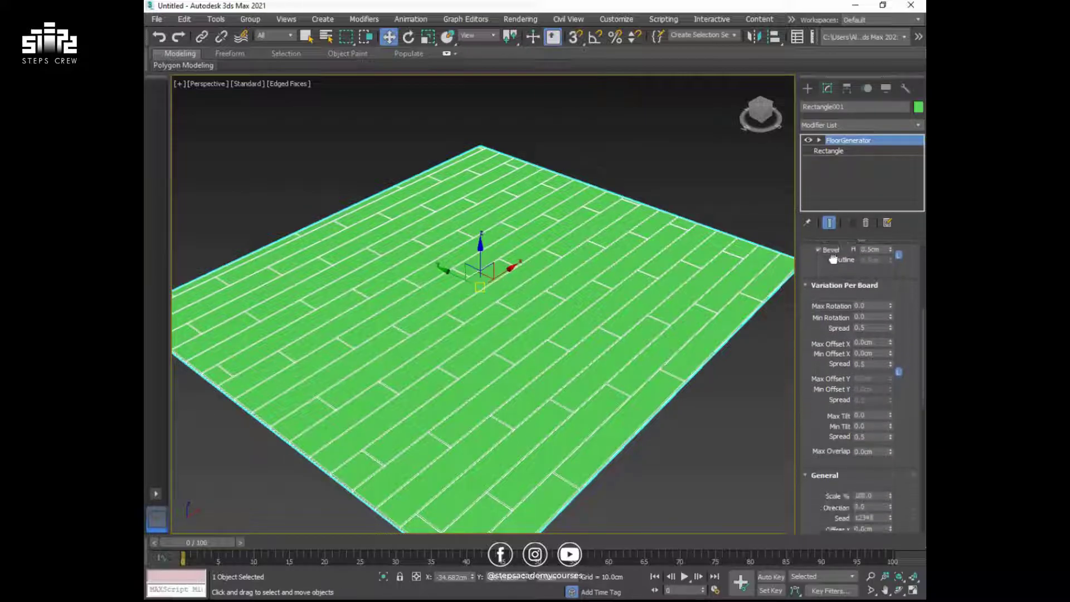
{"action": "scroll", "coordinate": [833, 259], "scroll_direction": "down", "scroll_amount": 2}
{"action": "scroll", "coordinate": [823, 361], "scroll_direction": "down", "scroll_amount": 2}
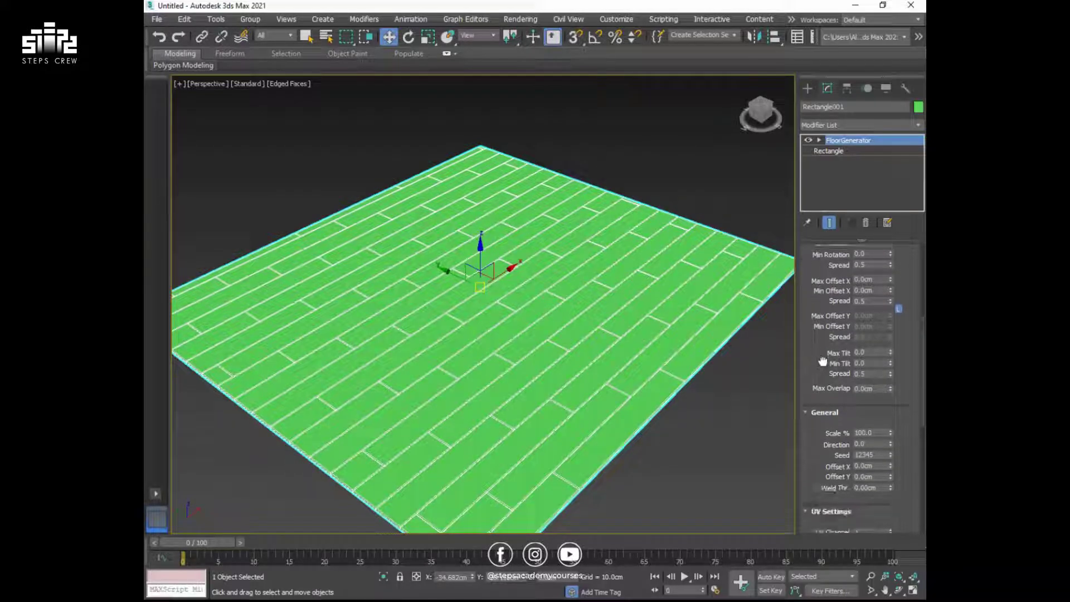
{"action": "double_click", "coordinate": [871, 444]}
{"action": "type", "text": "9"}
{"action": "key", "text": "Return"}
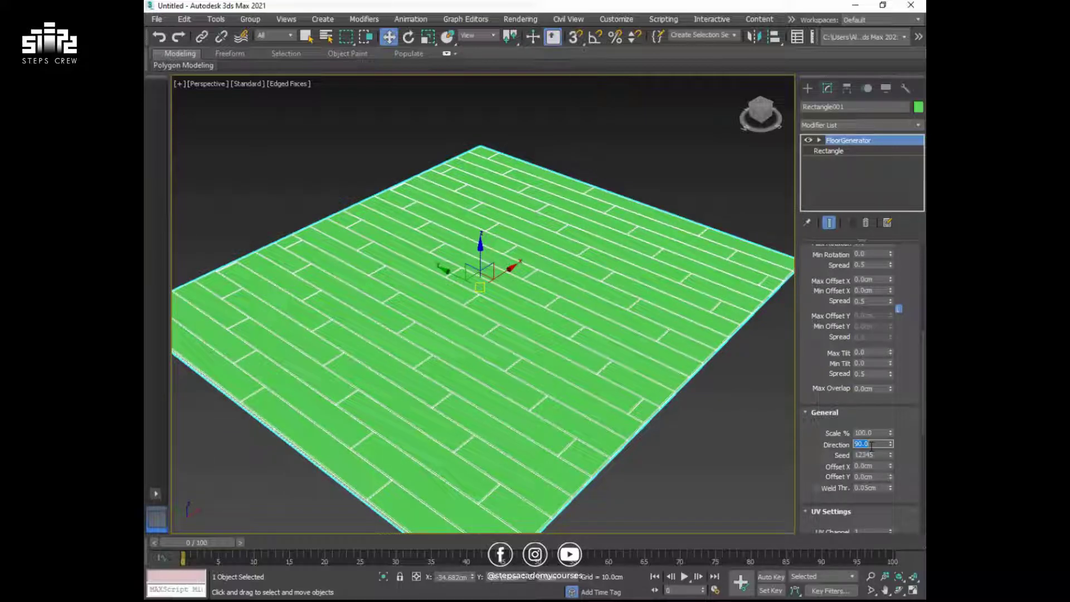
{"action": "type", "text": "0"}
{"action": "key", "text": "Return"}
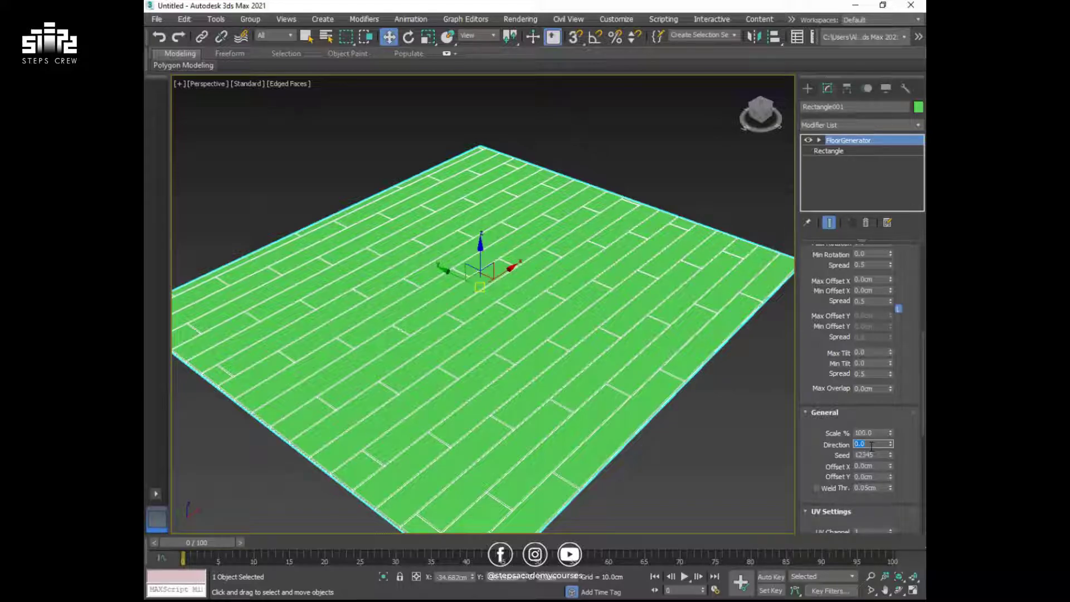
{"action": "type", "text": "45"}
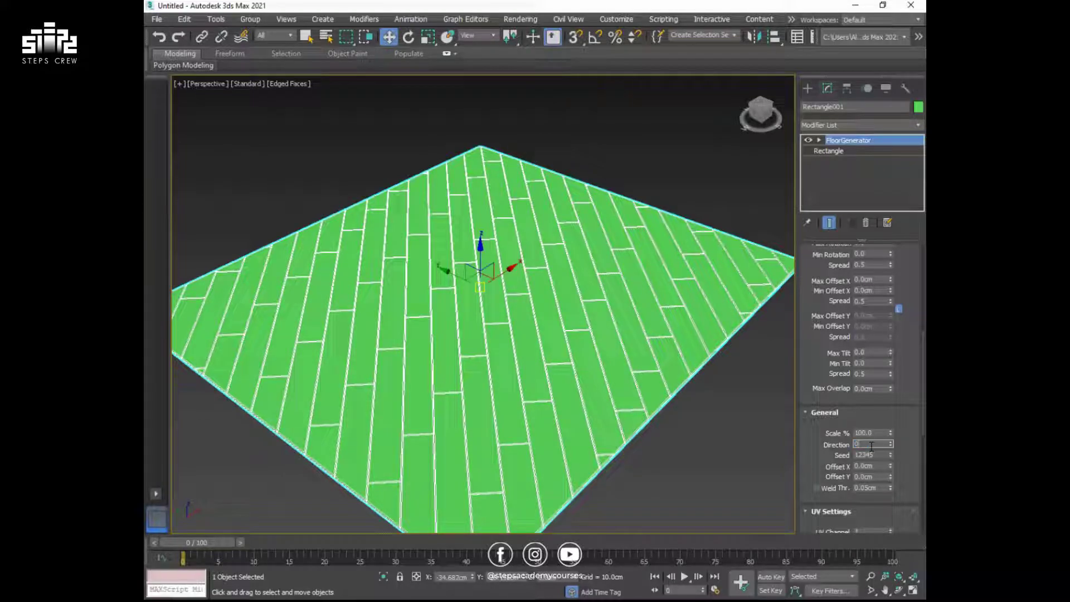
{"action": "type", "text": "0"}
{"action": "key", "text": "Return"}
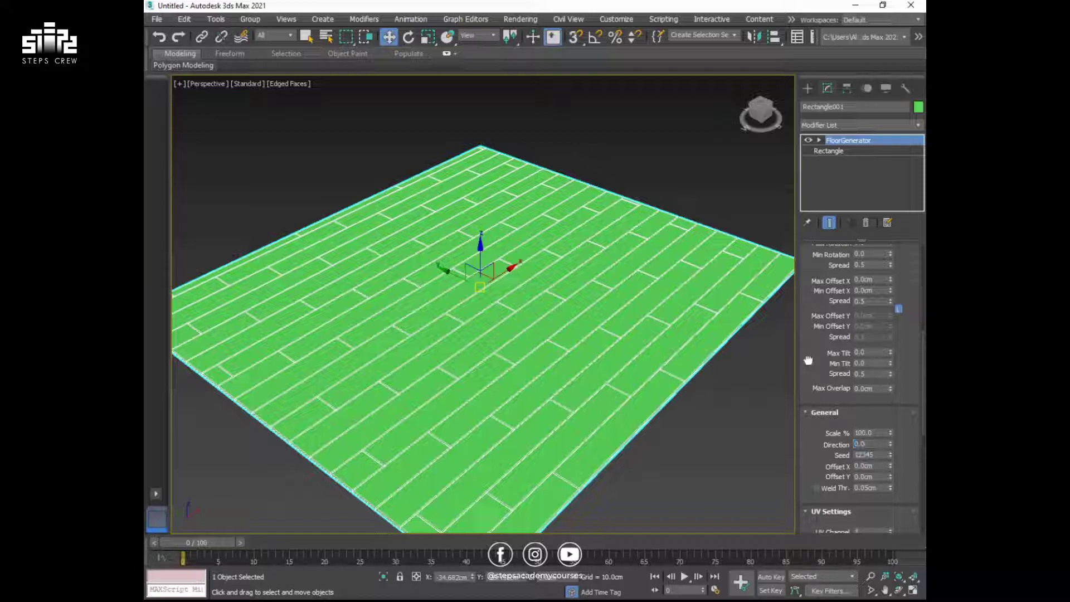
Preview randomly tilted boards, around 5.046, with the Max Tilt spinner.
{"action": "left_click_drag", "start_coordinate": [808, 362], "coordinate": [812, 411]}
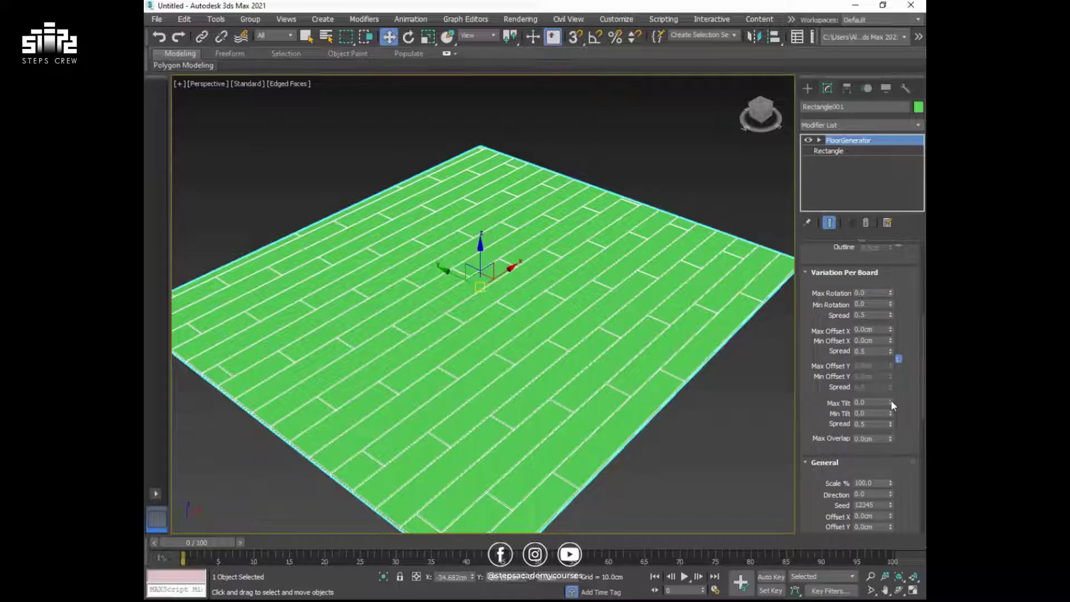
{"action": "left_click_drag", "start_coordinate": [891, 402], "coordinate": [877, 189]}
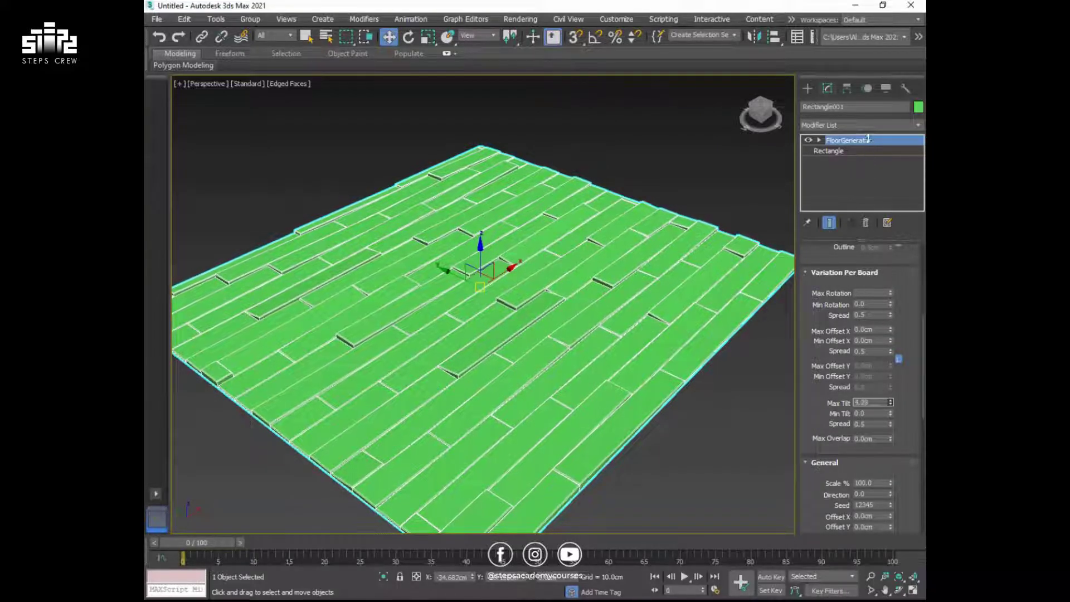
{"action": "left_click_drag", "start_coordinate": [877, 190], "coordinate": [867, 120]}
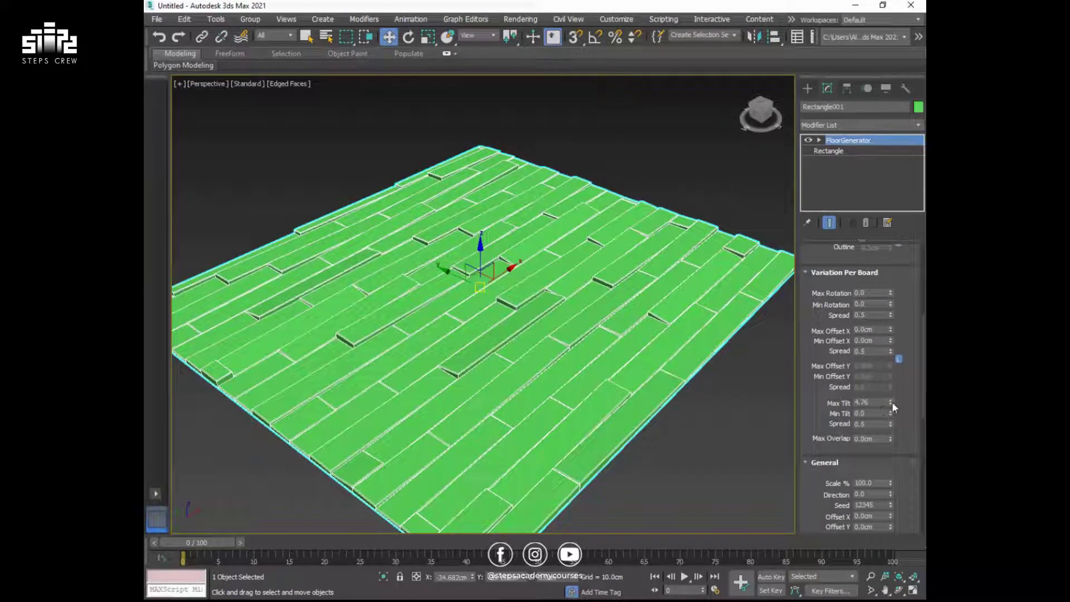
{"action": "mouse_move", "coordinate": [890, 403]}
{"action": "left_mouse_down"}
{"action": "mouse_move", "coordinate": [878, 247]}
{"action": "mouse_move", "coordinate": [888, 427]}
{"action": "left_mouse_up"}
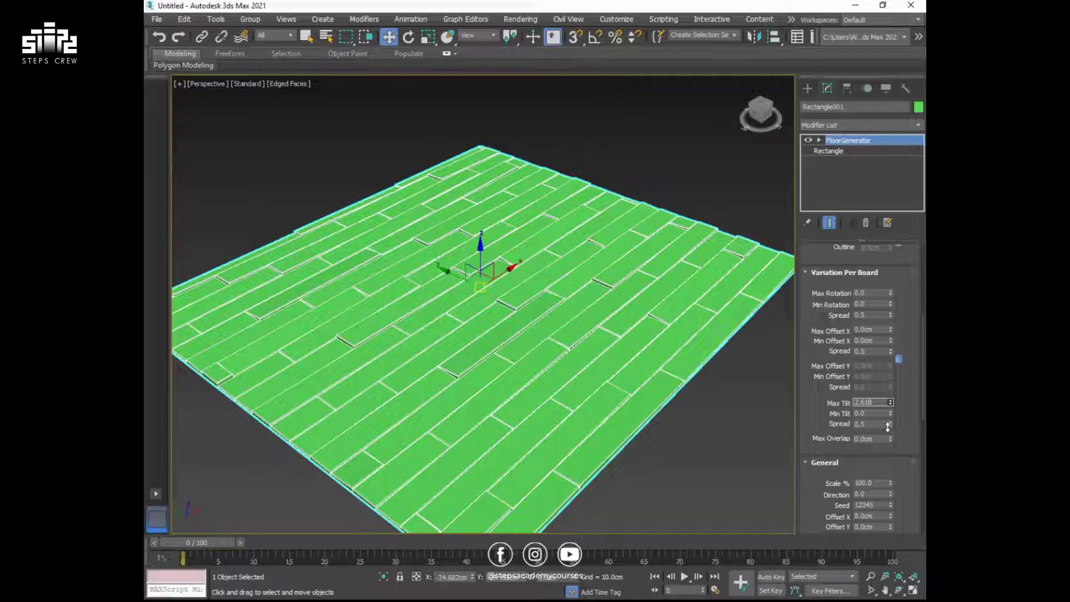
{"action": "left_click_drag", "start_coordinate": [888, 428], "coordinate": [889, 443]}
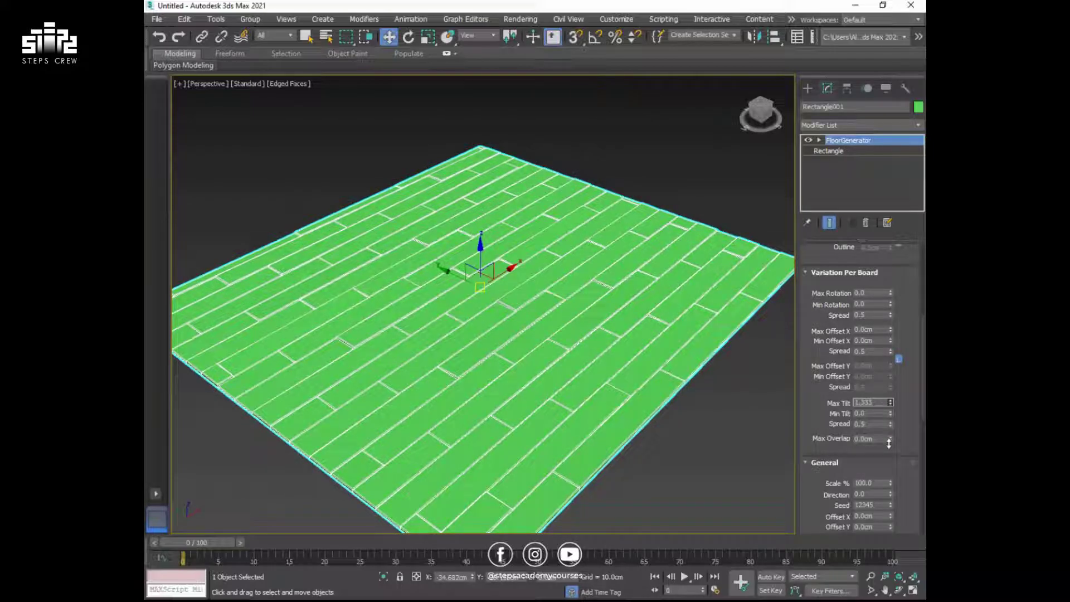
{"action": "left_click_drag", "start_coordinate": [889, 443], "coordinate": [888, 396]}
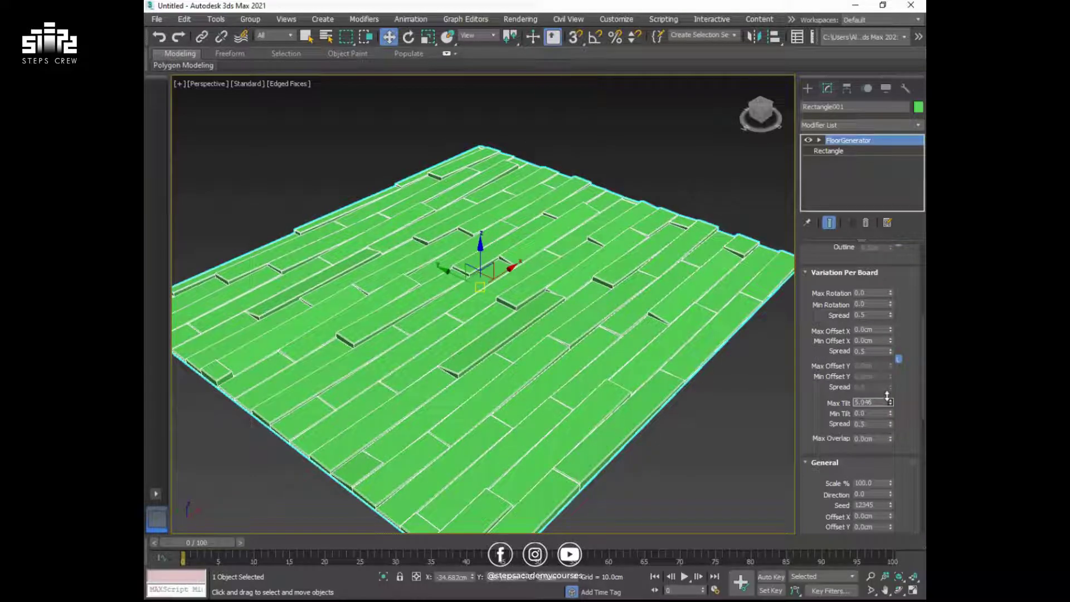
Reframe the whole floor and set Max Tilt back to 0.
{"action": "scroll", "coordinate": [607, 272], "scroll_direction": "up", "scroll_amount": 5}
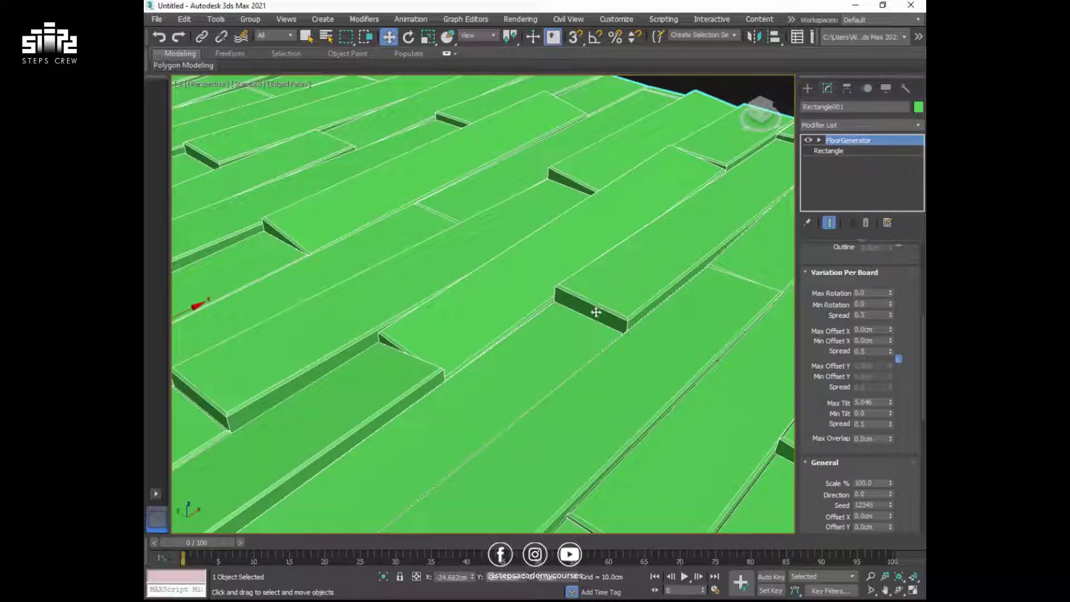
{"action": "scroll", "coordinate": [615, 319], "scroll_direction": "down", "scroll_amount": 5}
{"action": "scroll", "coordinate": [614, 317], "scroll_direction": "down", "scroll_amount": 4}
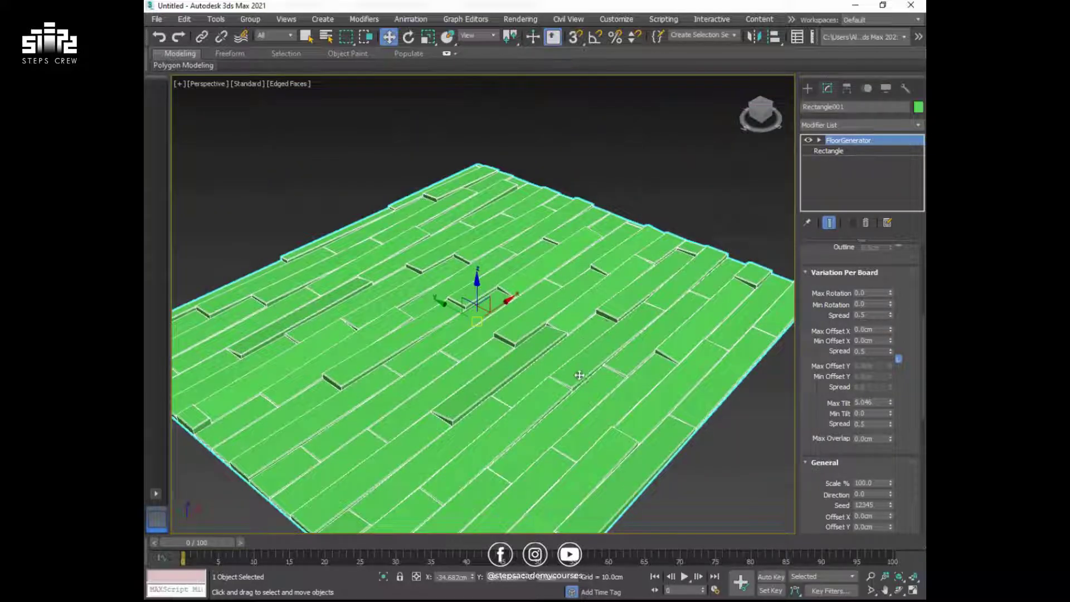
{"action": "middle_click_drag", "start_coordinate": [581, 377], "coordinate": [568, 328]}
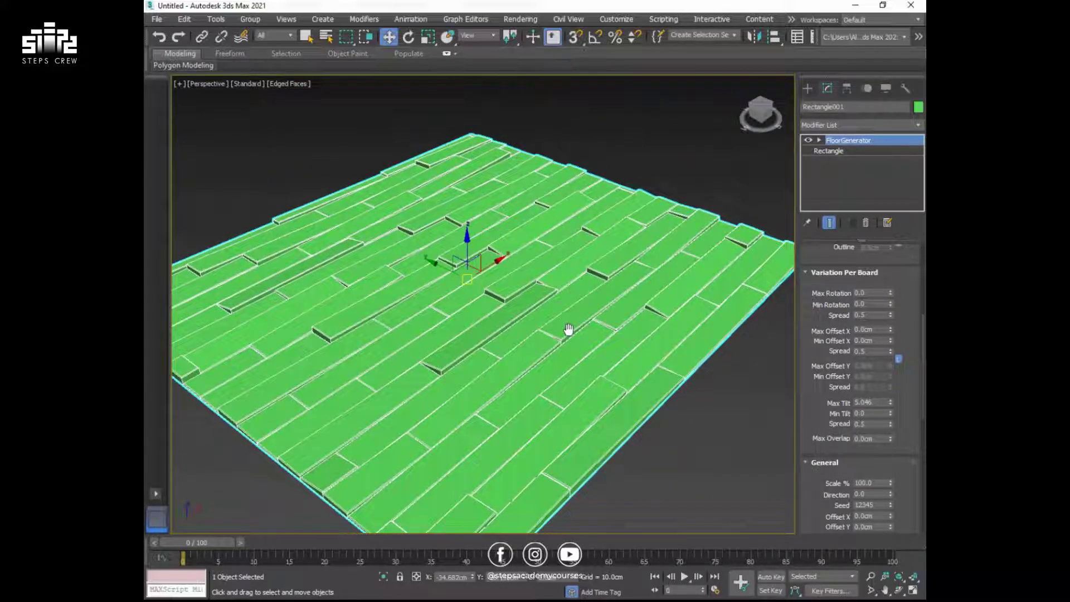
{"action": "double_click", "coordinate": [867, 403]}
{"action": "type", "text": "0"}
{"action": "key", "text": "Return"}
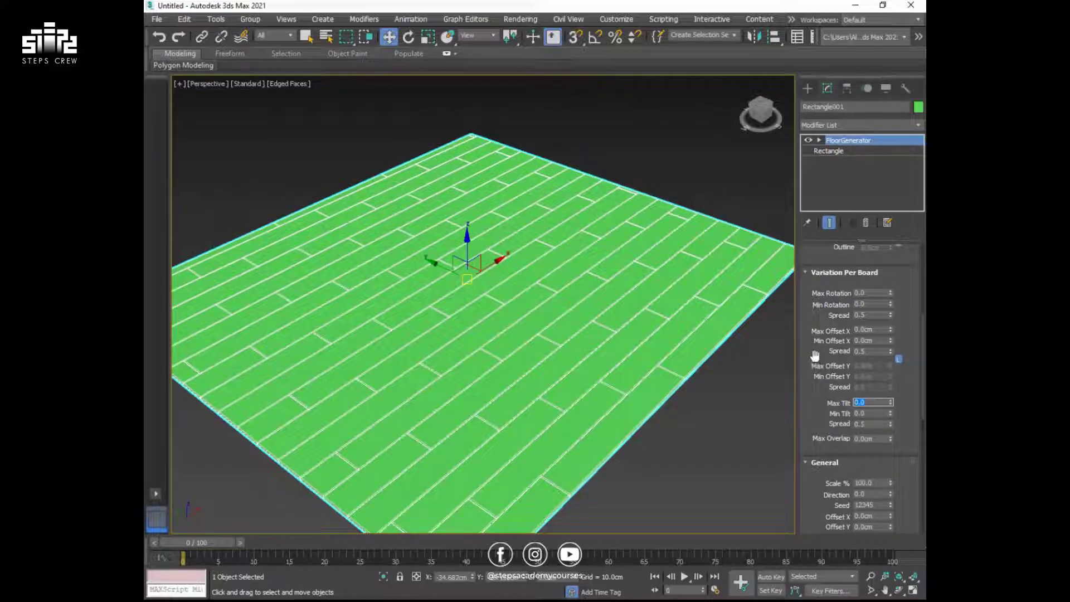
Switch the floor pattern to Herringbone.
{"action": "left_click_drag", "start_coordinate": [814, 361], "coordinate": [824, 476]}
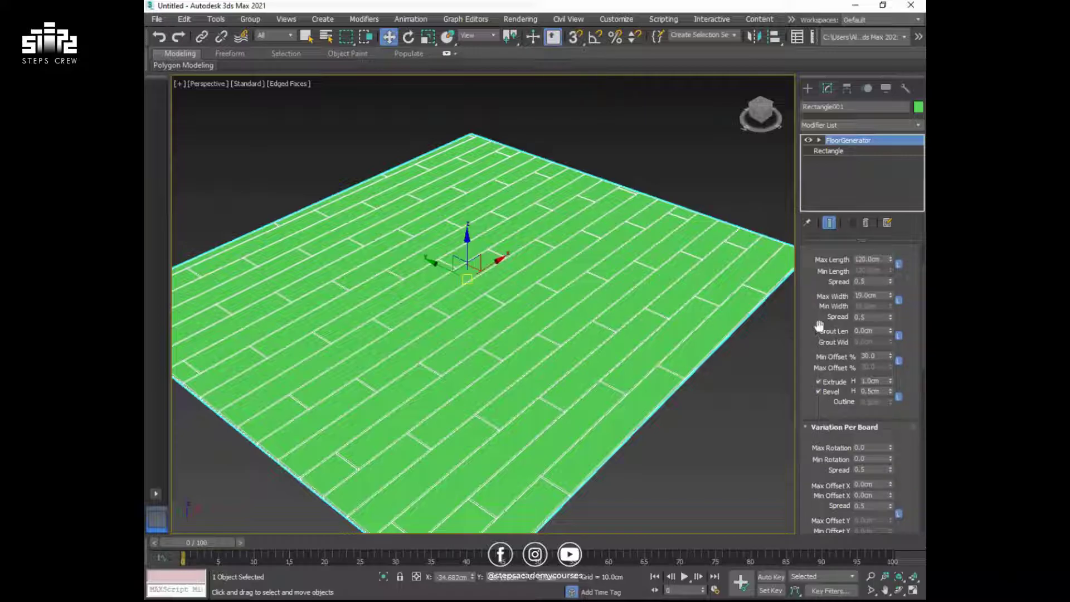
{"action": "left_click_drag", "start_coordinate": [820, 328], "coordinate": [818, 422]}
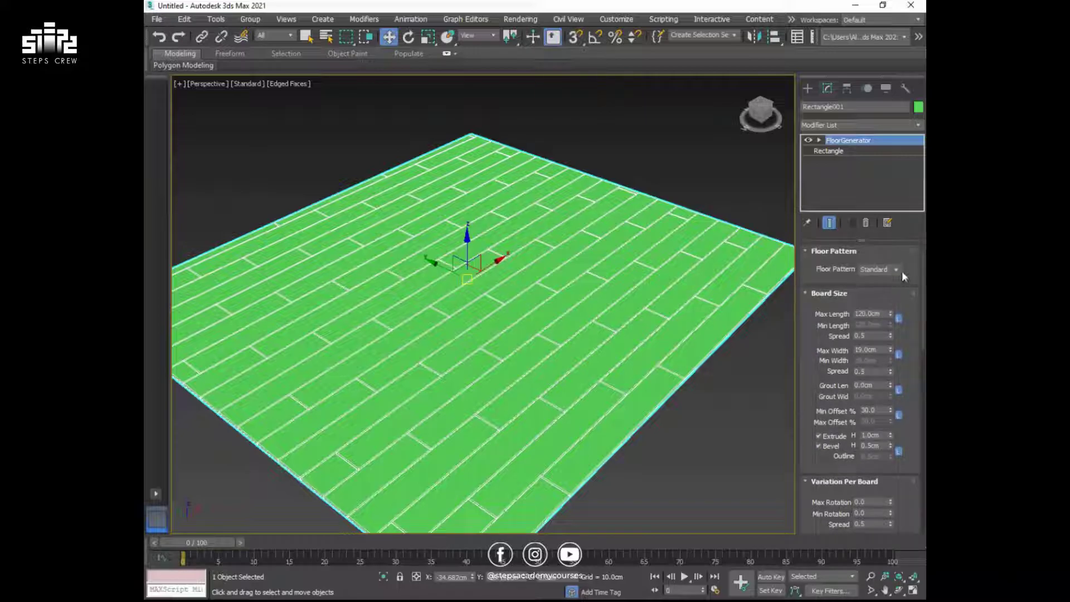
{"action": "left_click", "coordinate": [897, 270]}
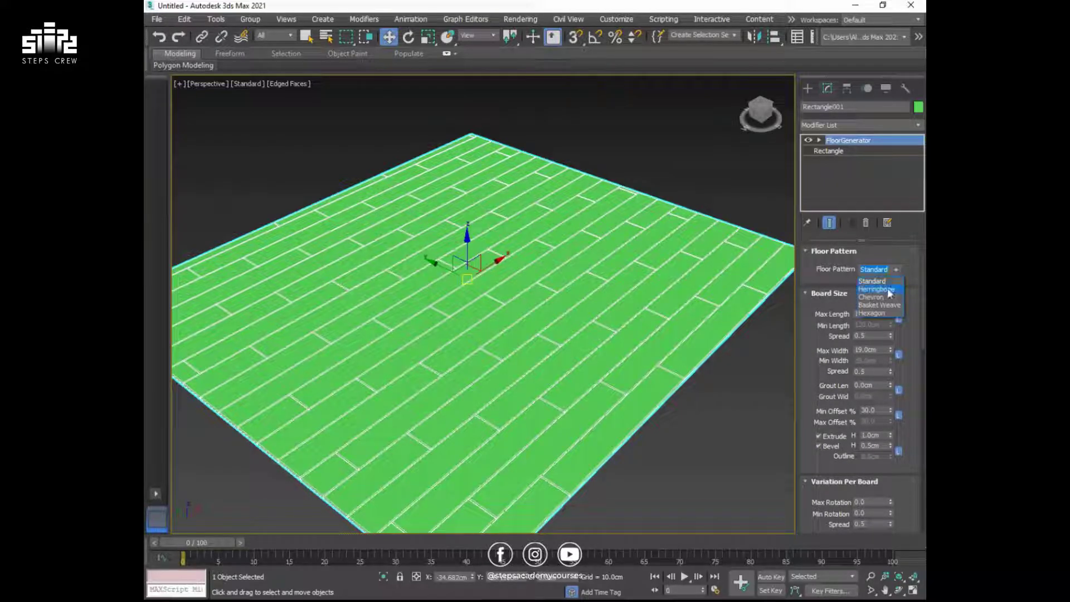
{"action": "left_click", "coordinate": [888, 288]}
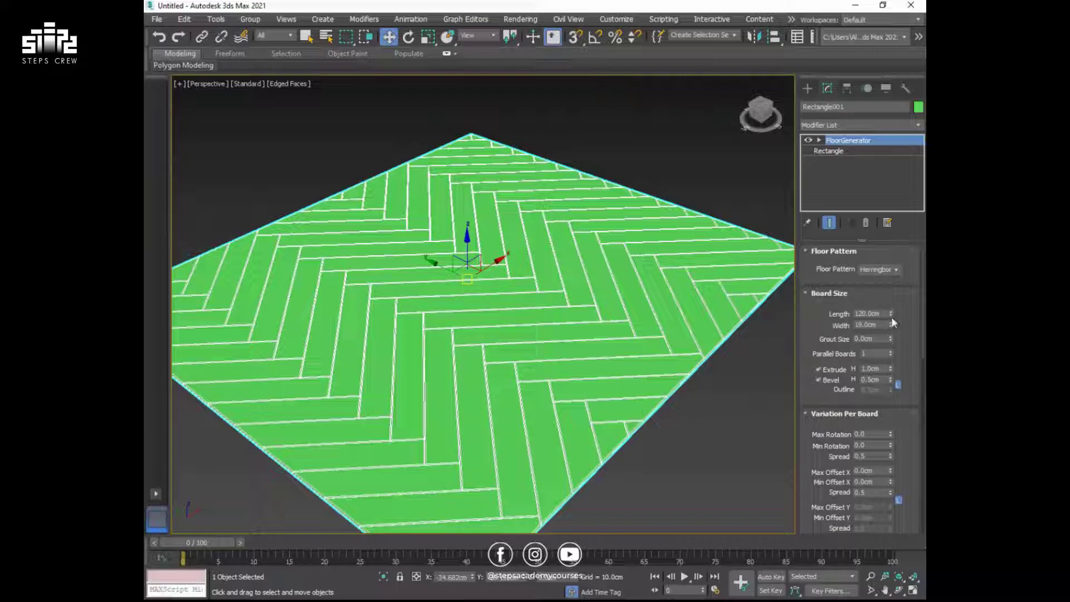
Resize herringbone boards to 87.6cm long and 17.67cm wide, trying wider grout gaps.
{"action": "left_click_drag", "start_coordinate": [892, 313], "coordinate": [880, 329]}
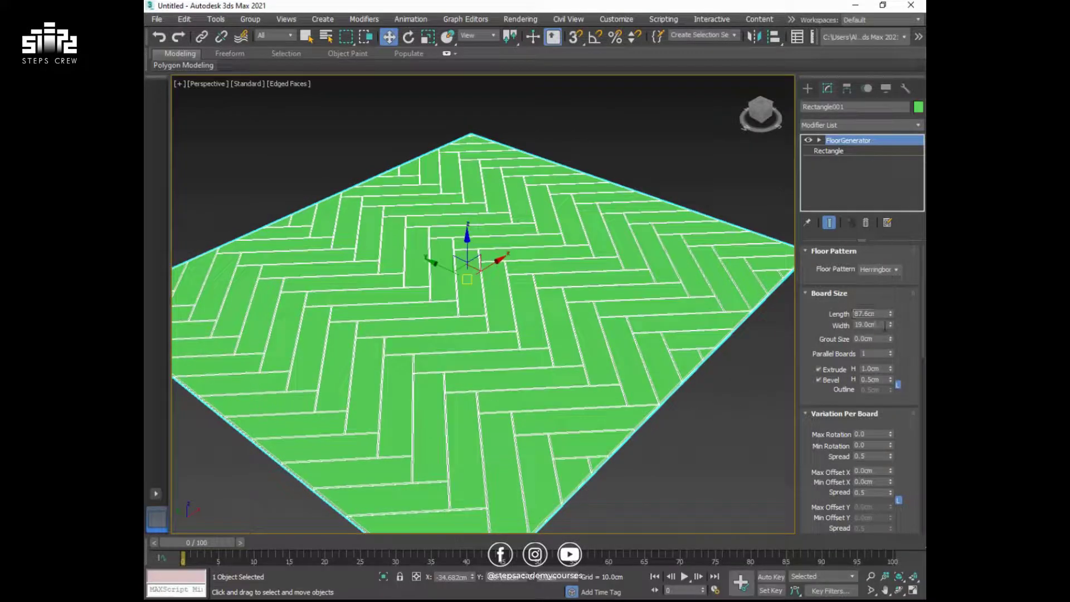
{"action": "mouse_move", "coordinate": [891, 325]}
{"action": "left_mouse_down"}
{"action": "mouse_move", "coordinate": [892, 290]}
{"action": "mouse_move", "coordinate": [892, 341]}
{"action": "left_mouse_up"}
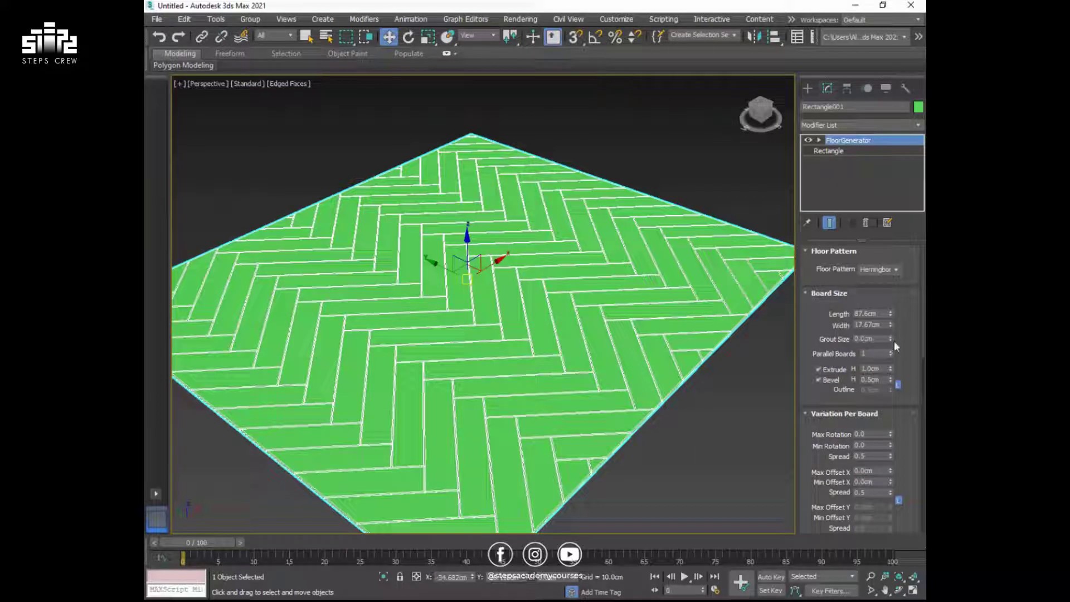
{"action": "left_click_drag", "start_coordinate": [890, 339], "coordinate": [845, 117]}
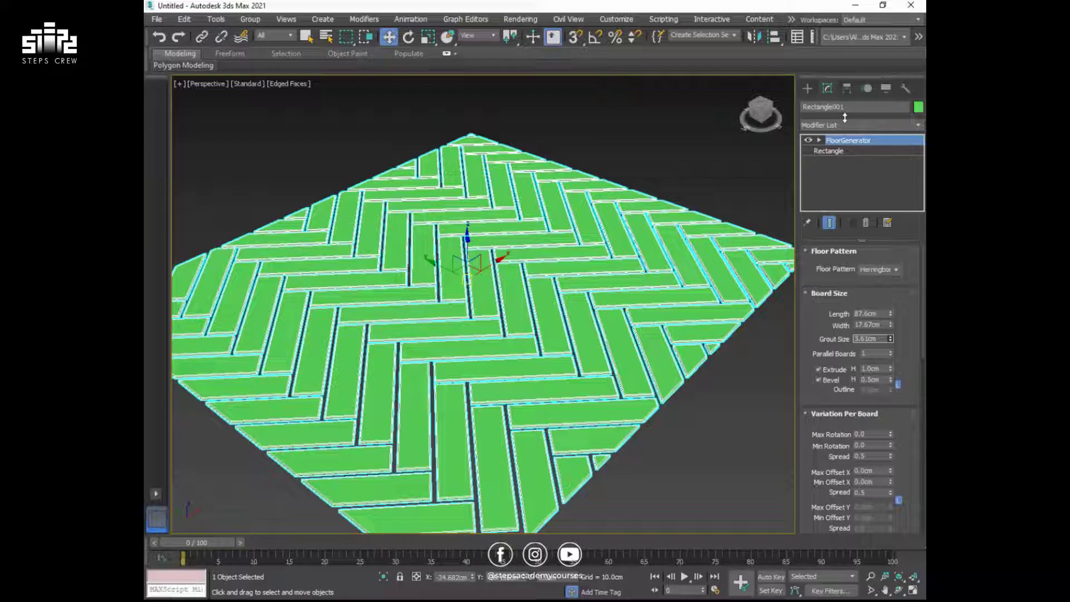
{"action": "left_click_drag", "start_coordinate": [845, 118], "coordinate": [888, 371]}
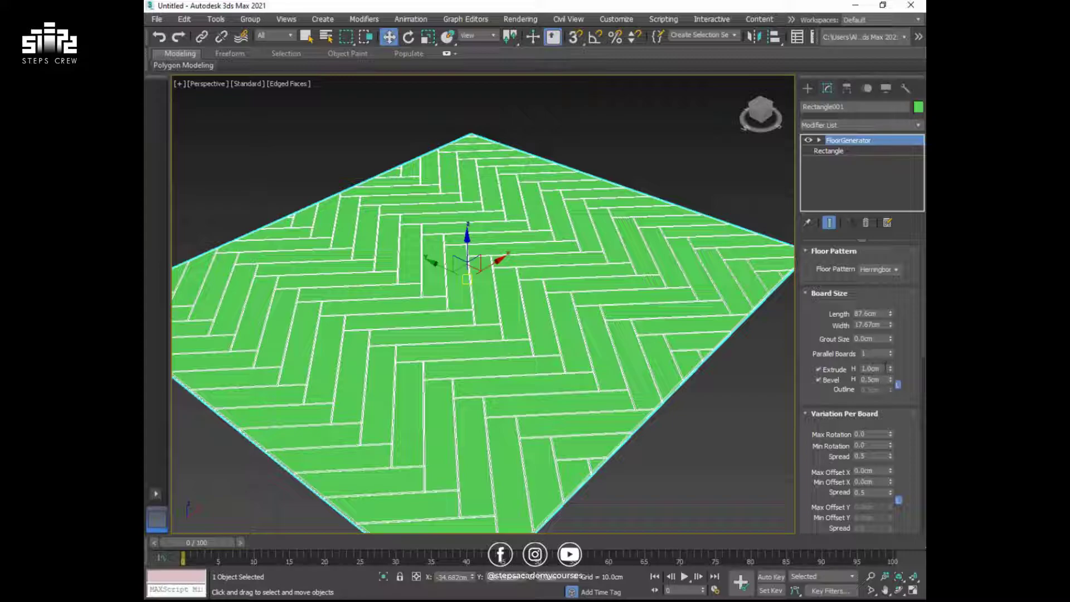
Set the grout size back to 0 so the boards have no gaps.
{"action": "double_click", "coordinate": [871, 379]}
{"action": "type", "text": "0"}
{"action": "key", "text": "Return"}
{"action": "left_click_drag", "start_coordinate": [825, 394], "coordinate": [830, 268]}
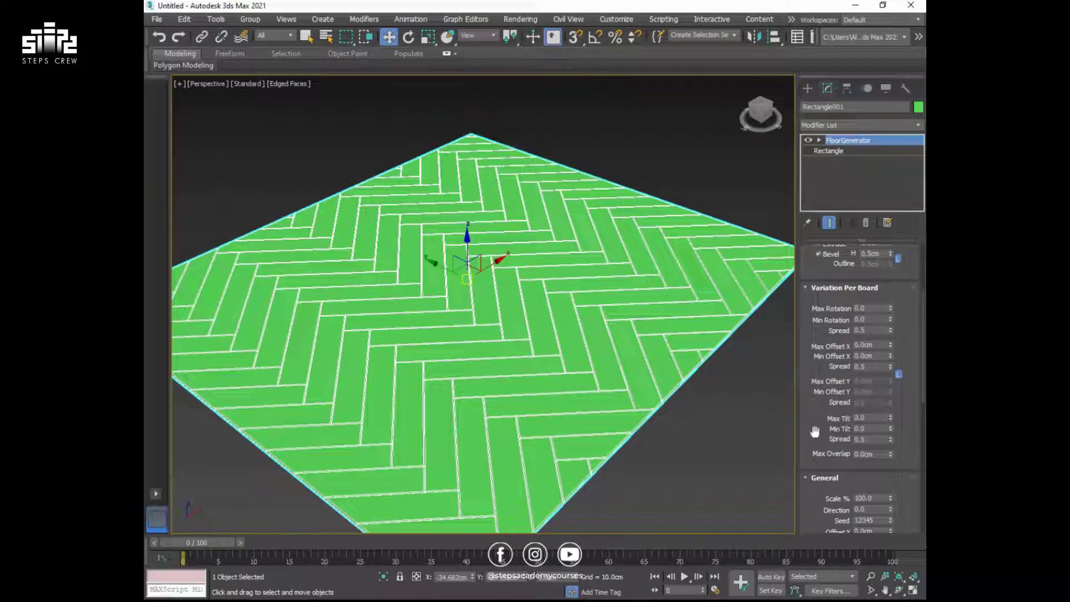
{"action": "left_click_drag", "start_coordinate": [814, 434], "coordinate": [814, 392]}
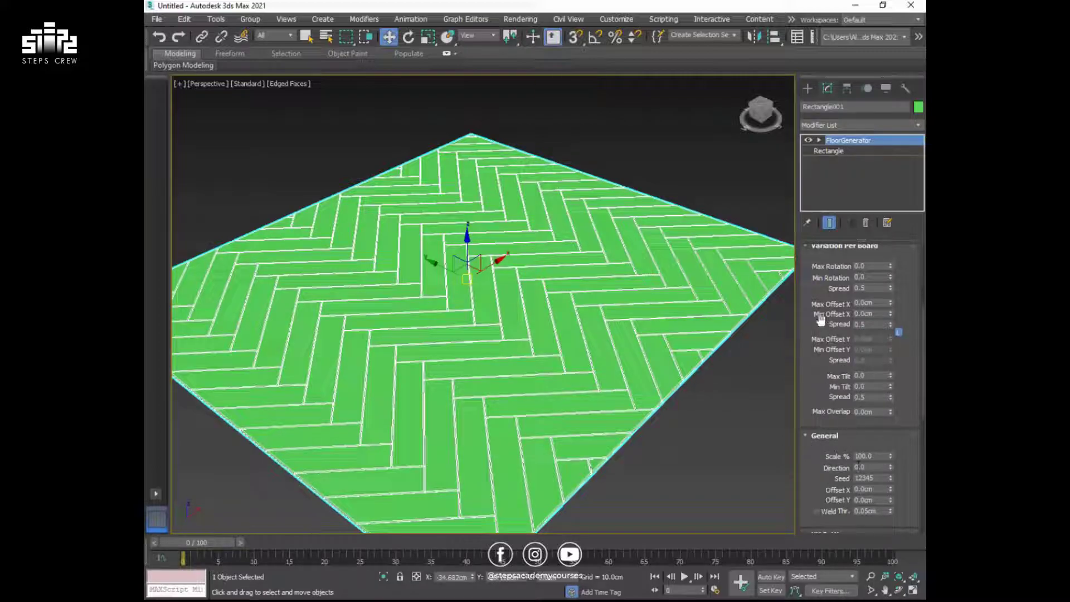
{"action": "scroll", "coordinate": [808, 331], "scroll_direction": "up", "scroll_amount": 5}
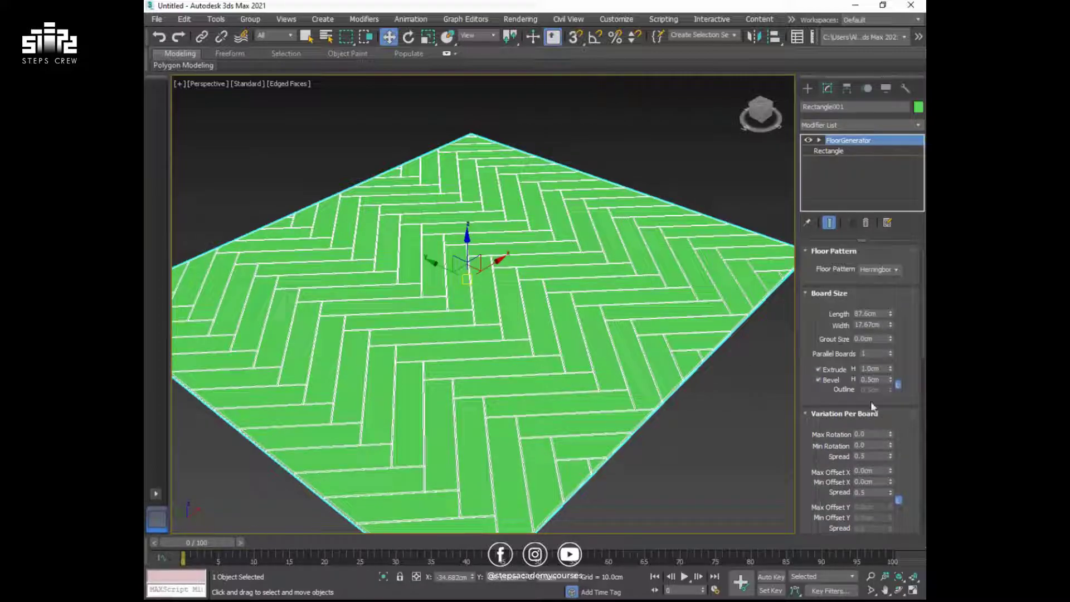
Switch the floor pattern to Chevron.
{"action": "left_click", "coordinate": [898, 270]}
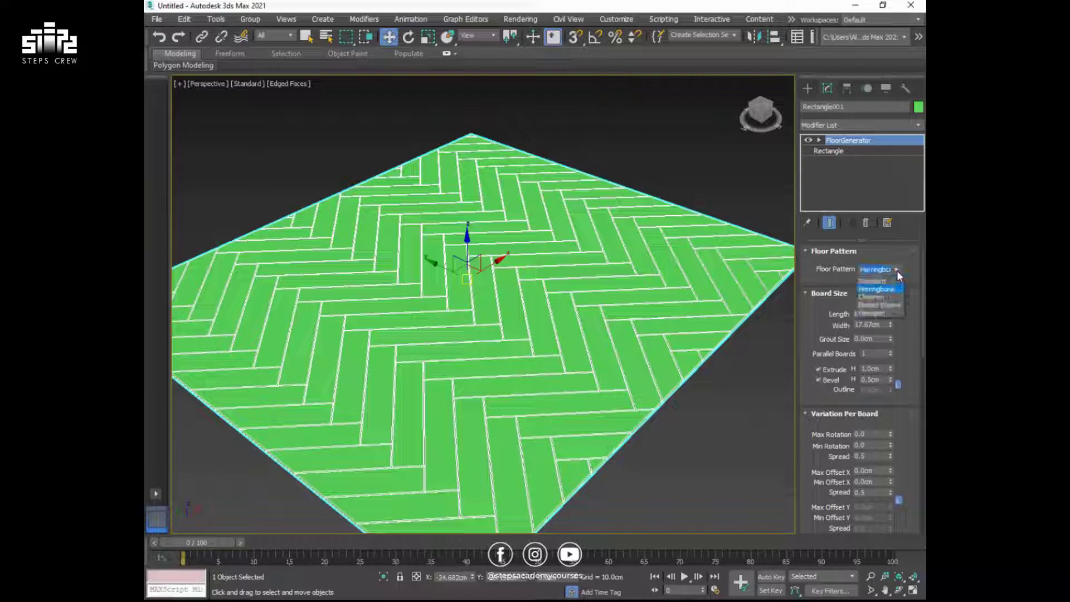
{"action": "left_click", "coordinate": [879, 300]}
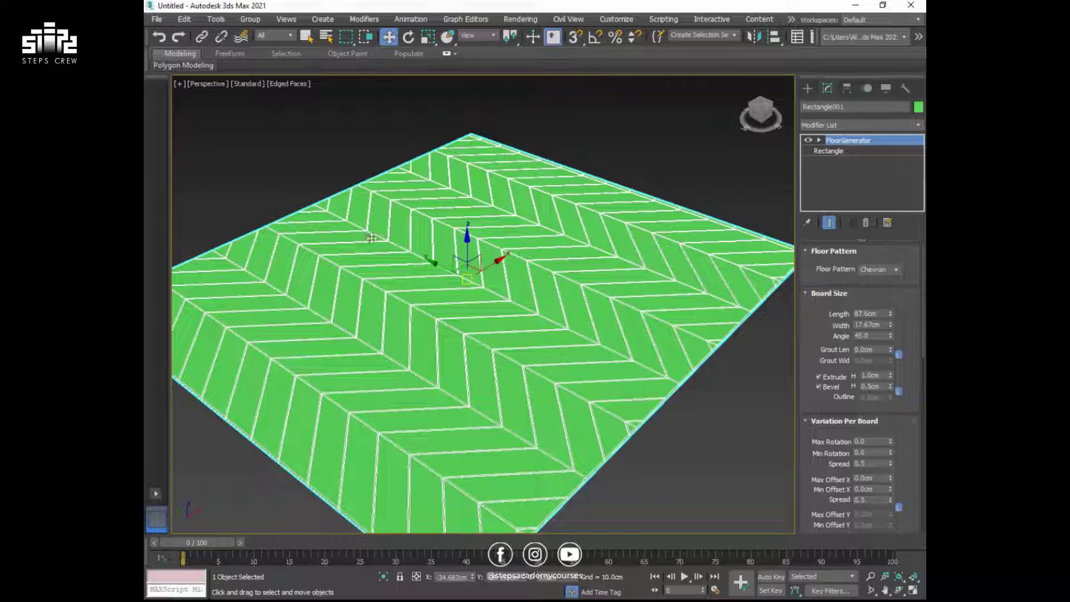
{"action": "scroll", "coordinate": [466, 334], "scroll_direction": "up", "scroll_amount": 2}
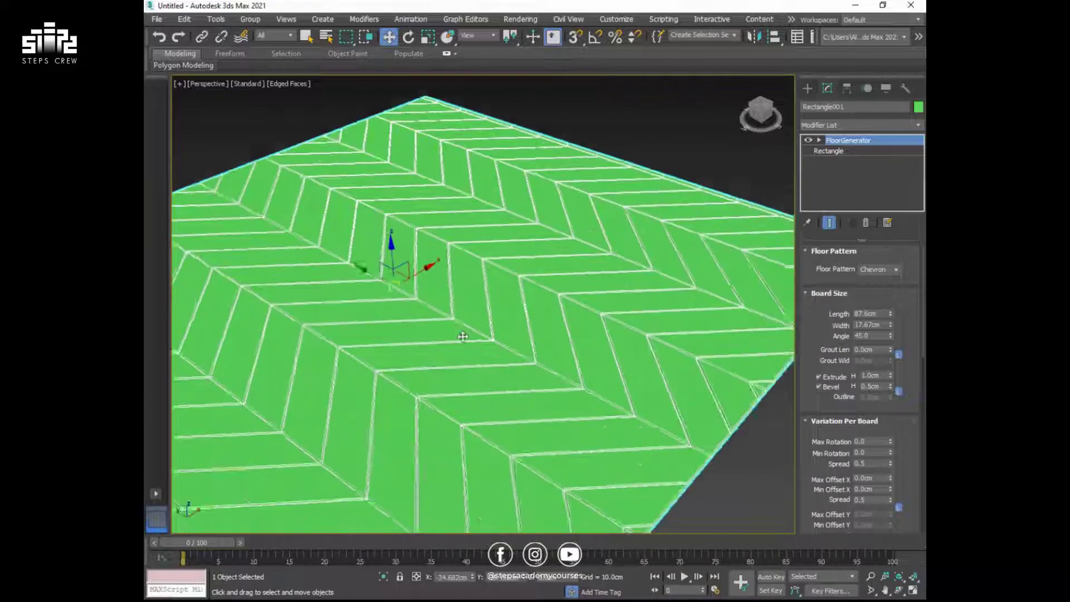
{"action": "scroll", "coordinate": [475, 335], "scroll_direction": "up", "scroll_amount": 2}
{"action": "scroll", "coordinate": [518, 351], "scroll_direction": "up", "scroll_amount": 2}
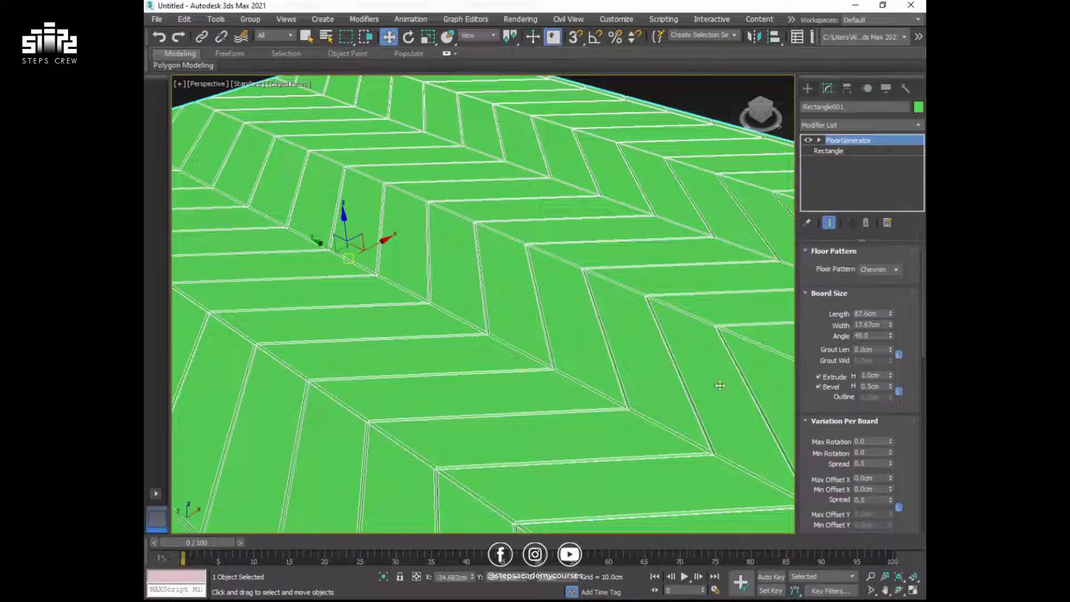
{"action": "scroll", "coordinate": [622, 366], "scroll_direction": "down", "scroll_amount": 5}
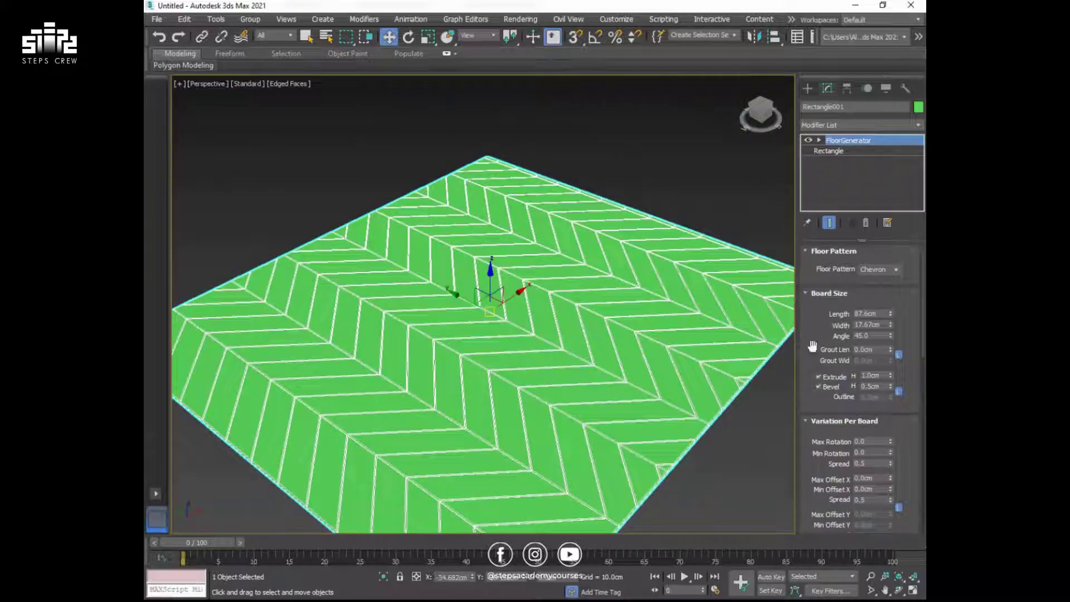
Compare a 0 board angle, then set the chevron angle back to 45.
{"action": "double_click", "coordinate": [877, 337]}
{"action": "key", "text": "Return"}
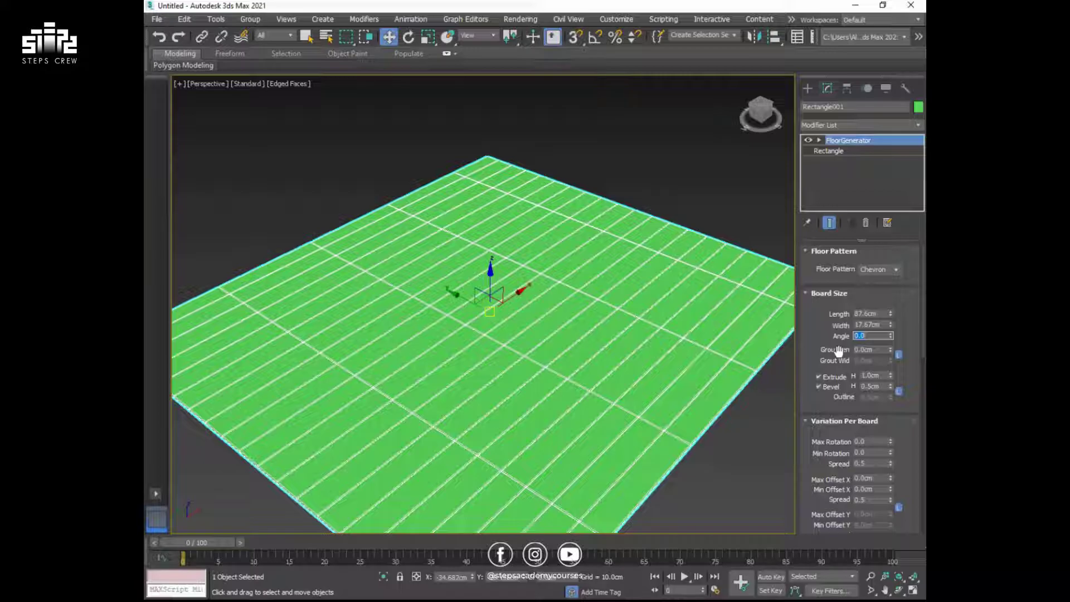
{"action": "type", "text": "45"}
{"action": "key", "text": "Return"}
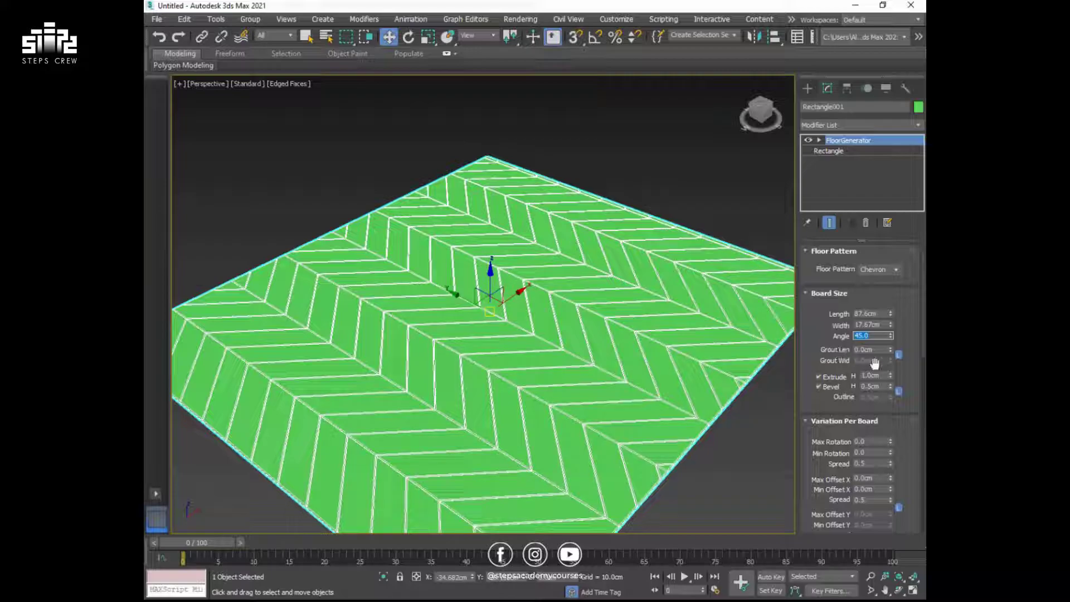
Switch to the Basket Weave pattern and shrink the squares to 37.668cm.
{"action": "left_click", "coordinate": [895, 269]}
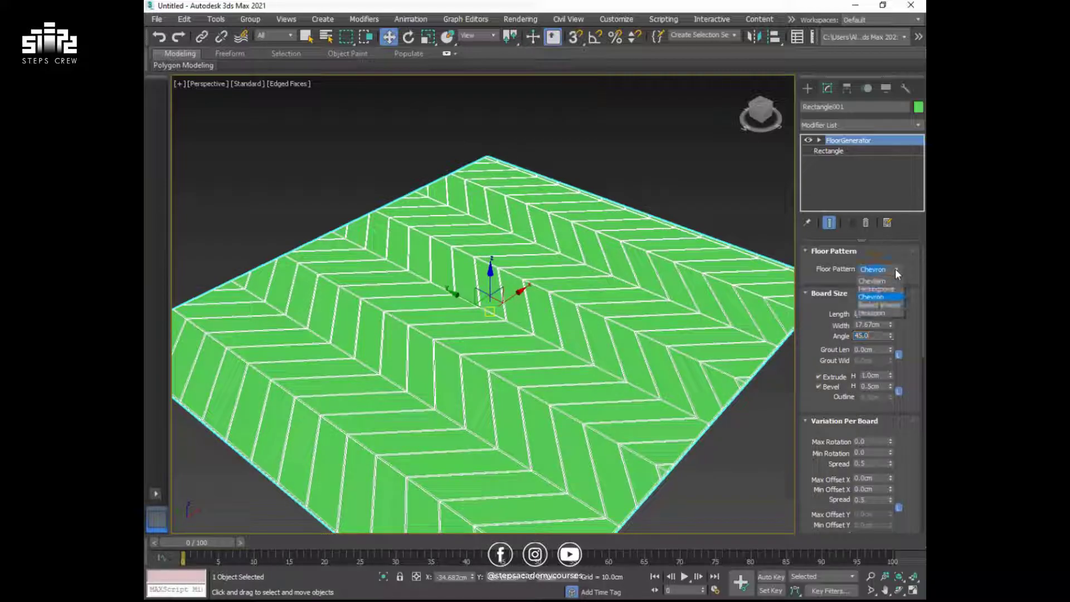
{"action": "left_click", "coordinate": [885, 302]}
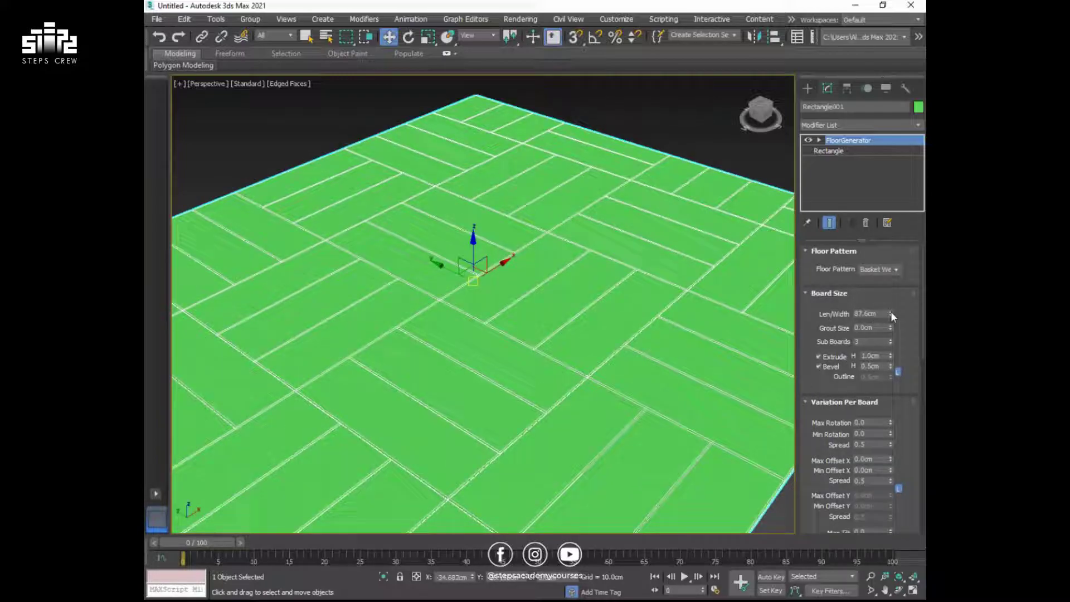
{"action": "left_click_drag", "start_coordinate": [891, 313], "coordinate": [889, 351]}
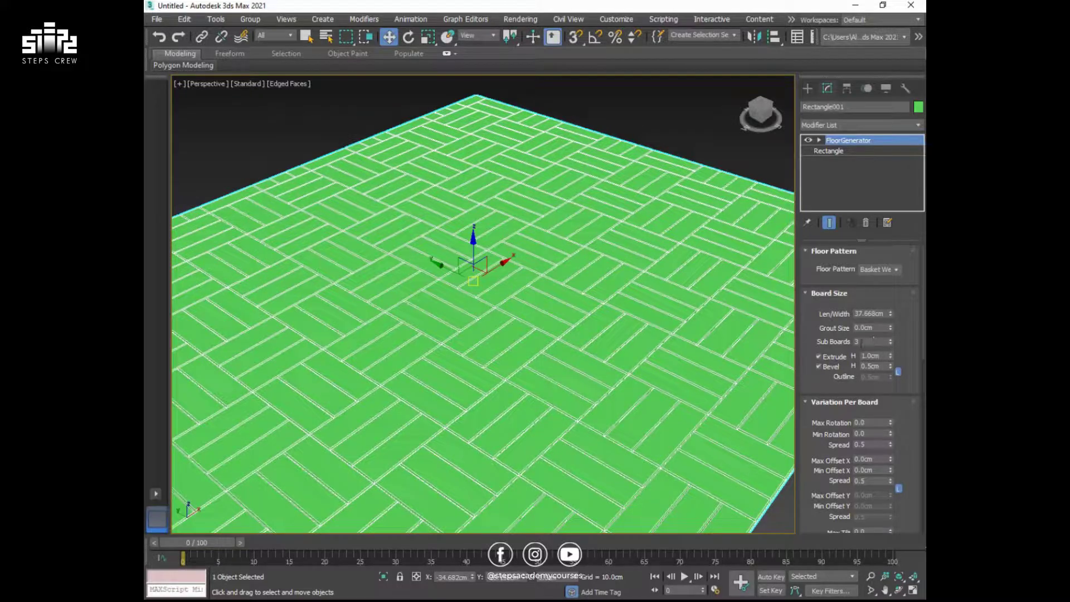
Step Sub Boards down from 5 to 2, then settle on 3.
{"action": "left_click", "coordinate": [891, 340]}
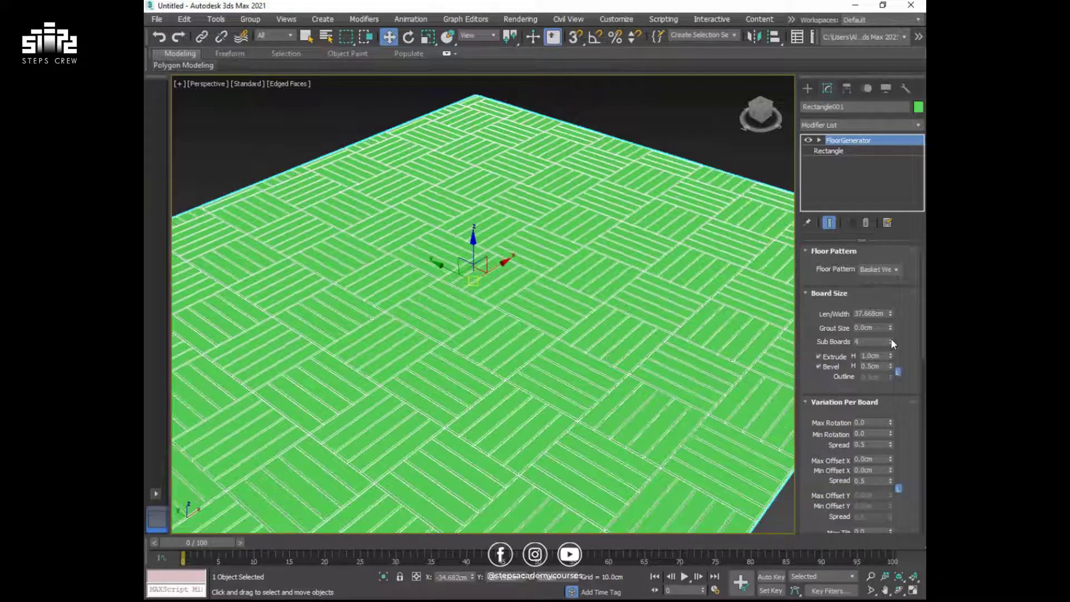
{"action": "scroll", "coordinate": [540, 429], "scroll_direction": "up", "scroll_amount": 5}
{"action": "scroll", "coordinate": [544, 432], "scroll_direction": "up", "scroll_amount": 2}
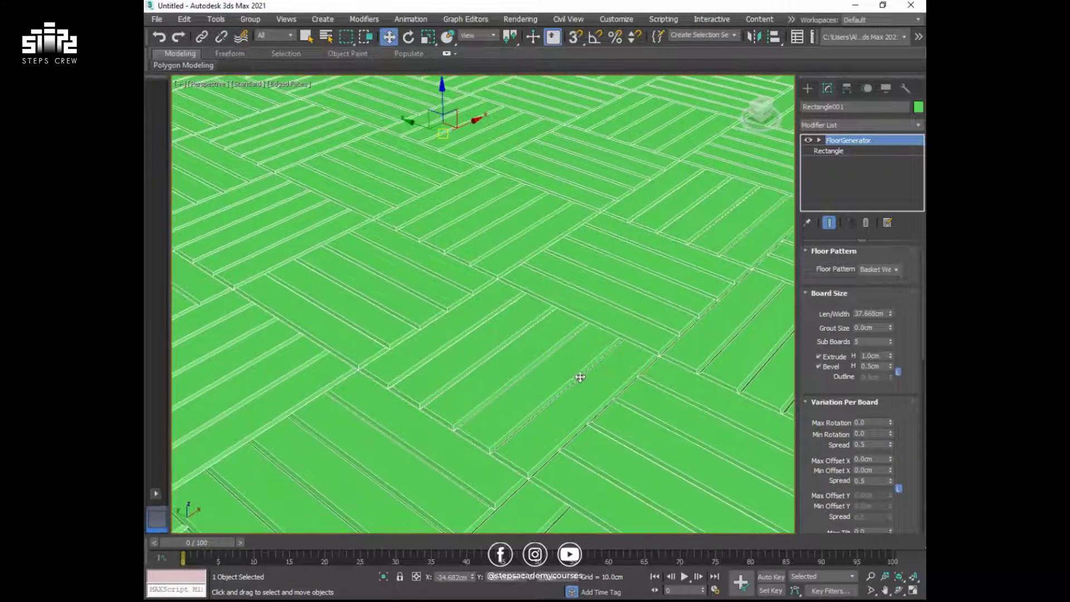
{"action": "left_click", "coordinate": [889, 343]}
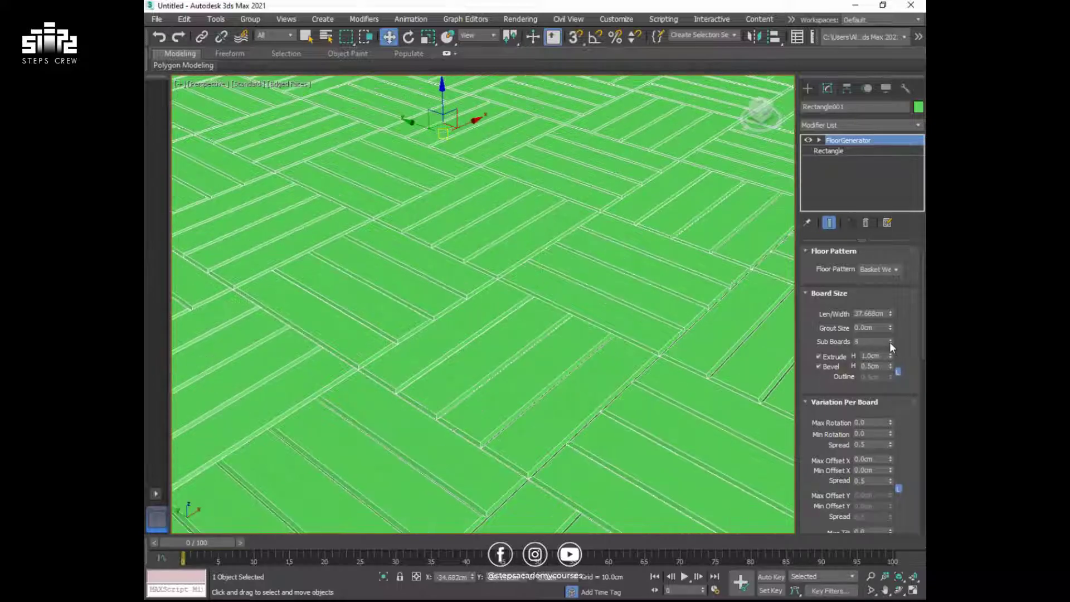
{"action": "left_click", "coordinate": [890, 342]}
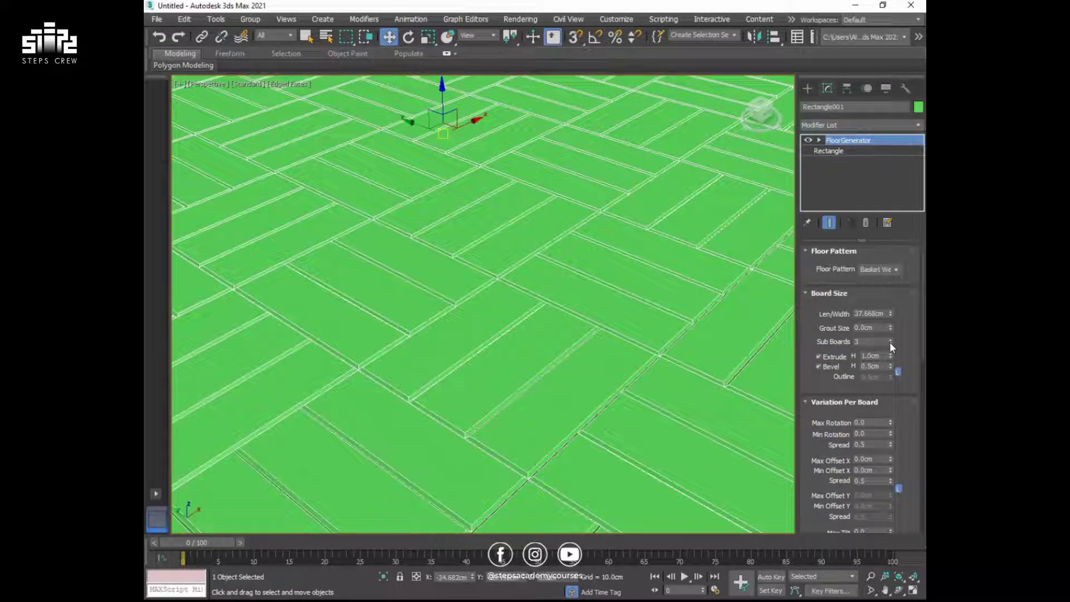
{"action": "left_click", "coordinate": [890, 342]}
{"action": "left_click", "coordinate": [890, 339]}
{"action": "scroll", "coordinate": [580, 358], "scroll_direction": "down", "scroll_amount": 2}
{"action": "scroll", "coordinate": [579, 358], "scroll_direction": "down", "scroll_amount": 5}
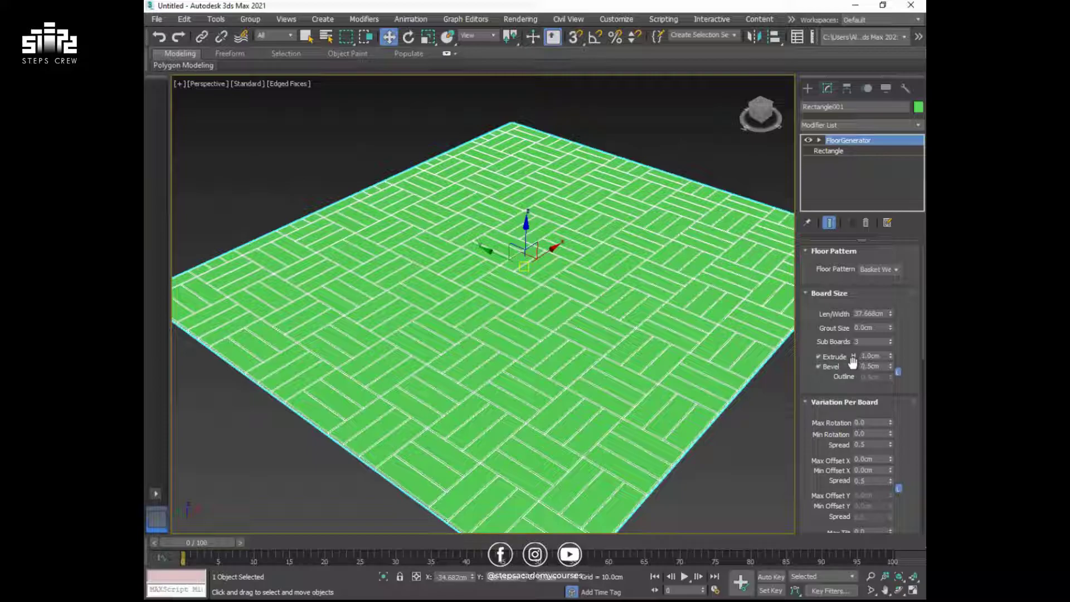
Switch to the Hexagon pattern and shrink the radius to 20.717cm.
{"action": "left_click", "coordinate": [898, 269]}
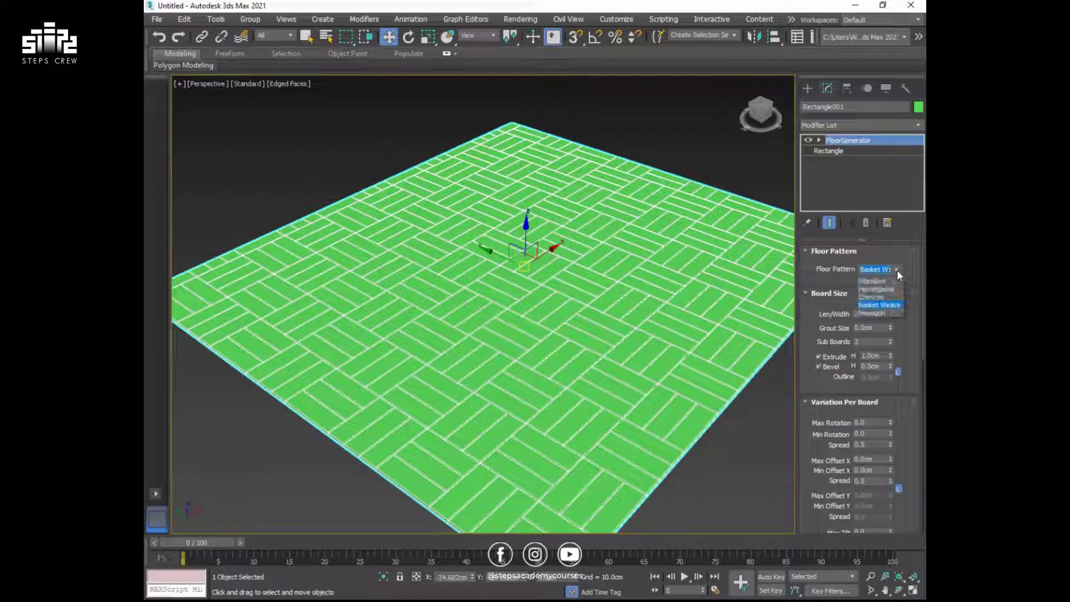
{"action": "left_click", "coordinate": [875, 310]}
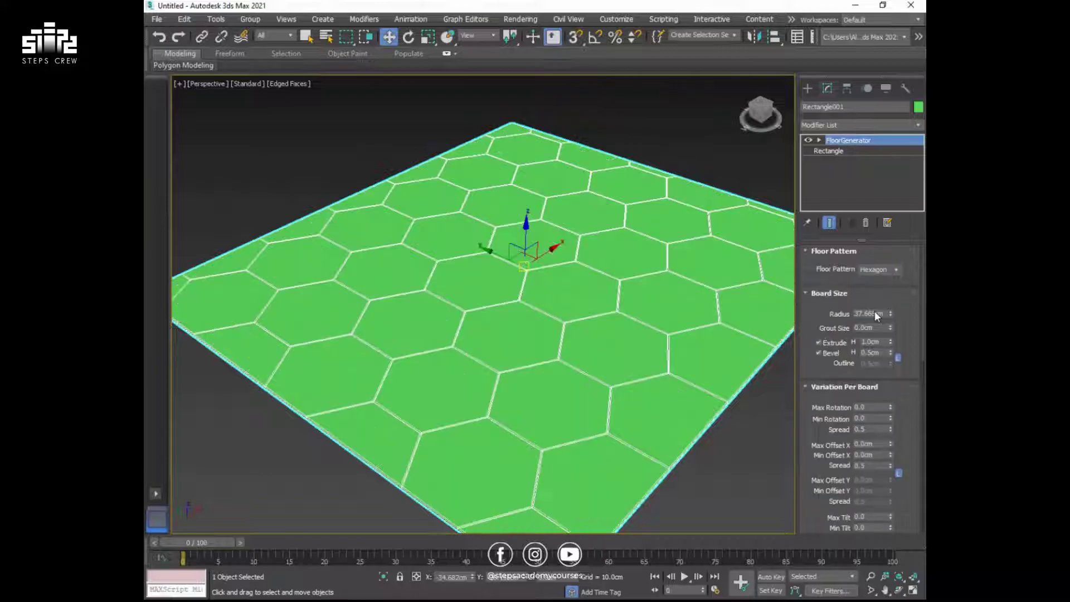
{"action": "scroll", "coordinate": [587, 287], "scroll_direction": "up", "scroll_amount": 5}
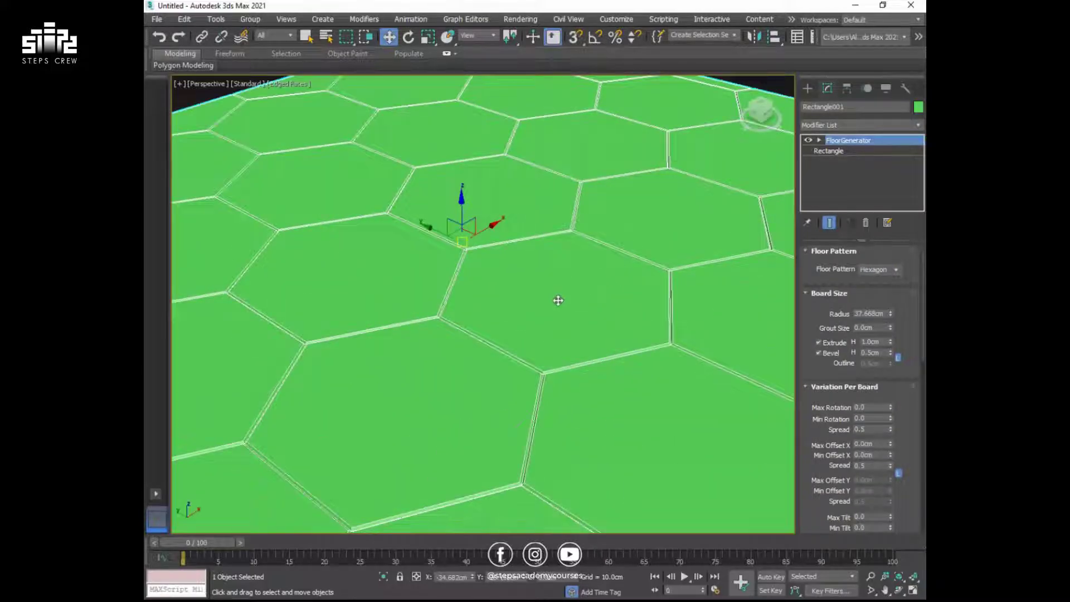
{"action": "scroll", "coordinate": [557, 299], "scroll_direction": "down", "scroll_amount": 5}
{"action": "scroll", "coordinate": [537, 368], "scroll_direction": "up", "scroll_amount": 5}
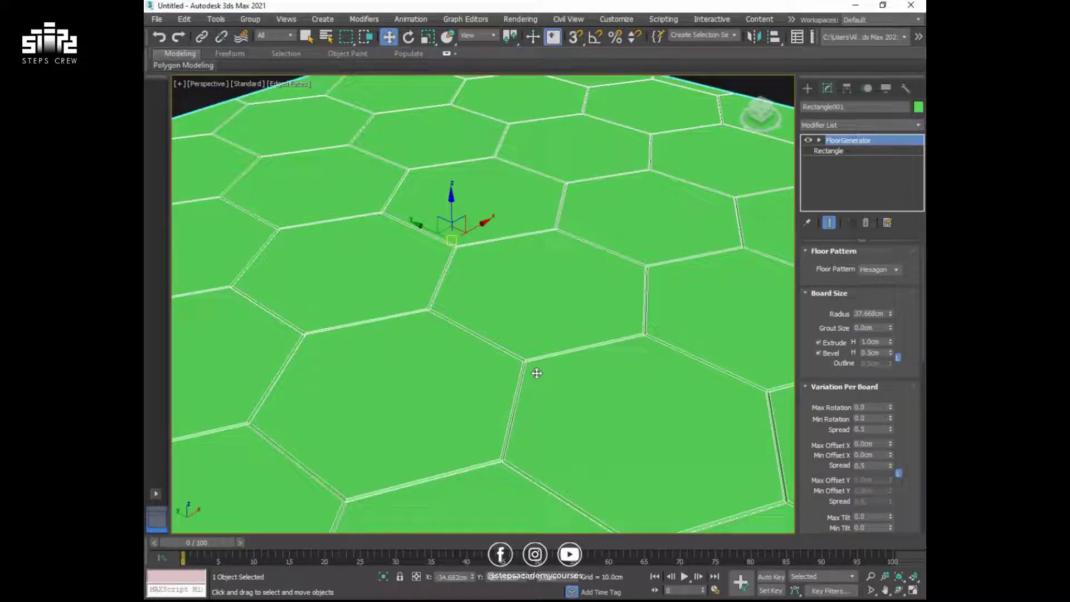
{"action": "scroll", "coordinate": [537, 374], "scroll_direction": "down", "scroll_amount": 2}
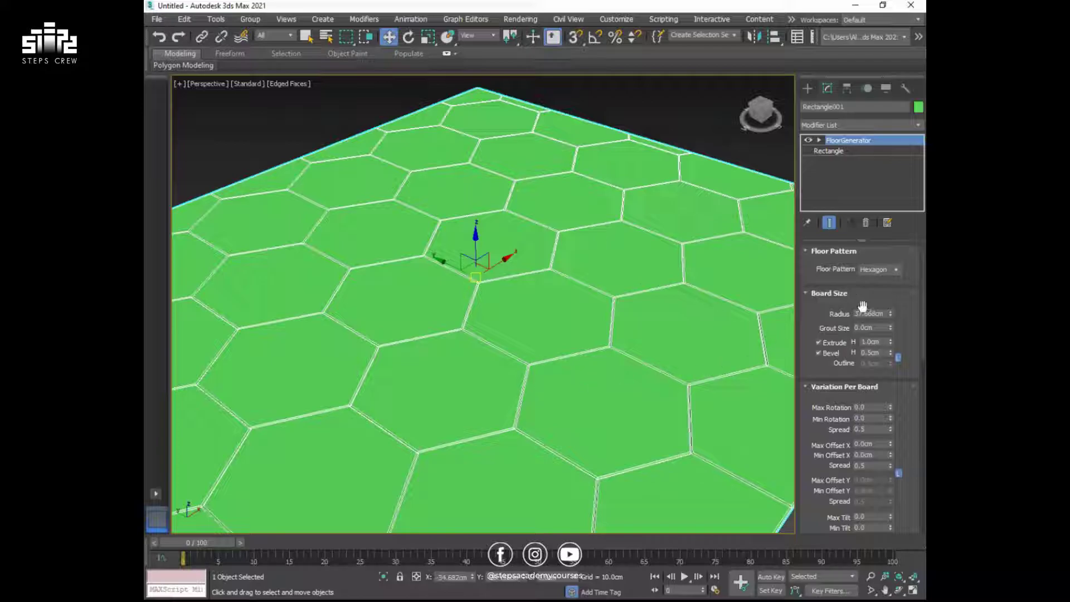
{"action": "left_click_drag", "start_coordinate": [891, 314], "coordinate": [898, 340]}
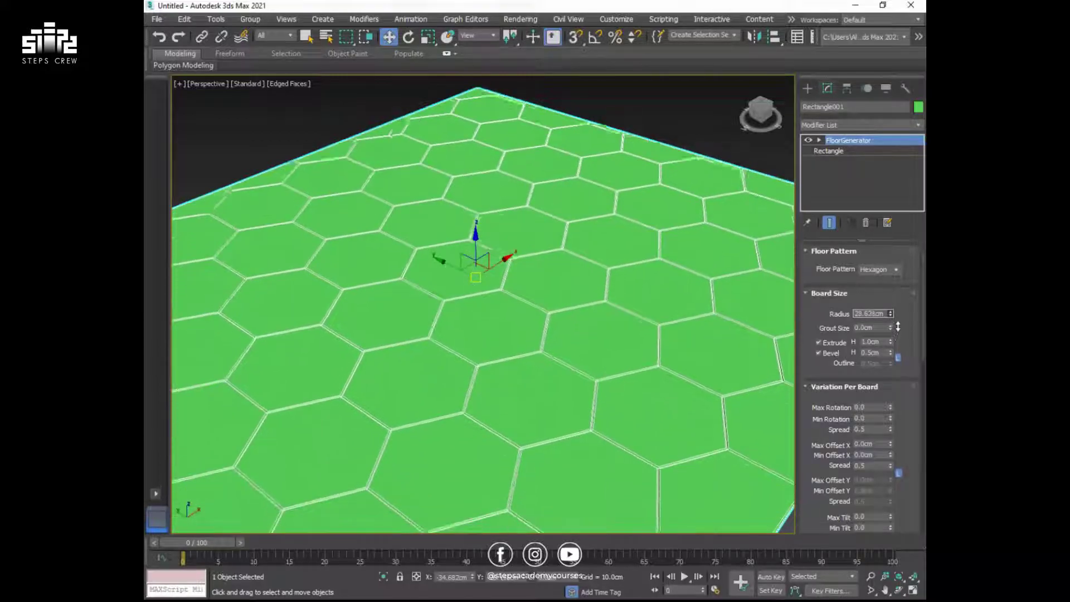
Try wider grout gaps, return grout to 0.0cm, and recentre the view.
{"action": "scroll", "coordinate": [508, 332], "scroll_direction": "down", "scroll_amount": 2}
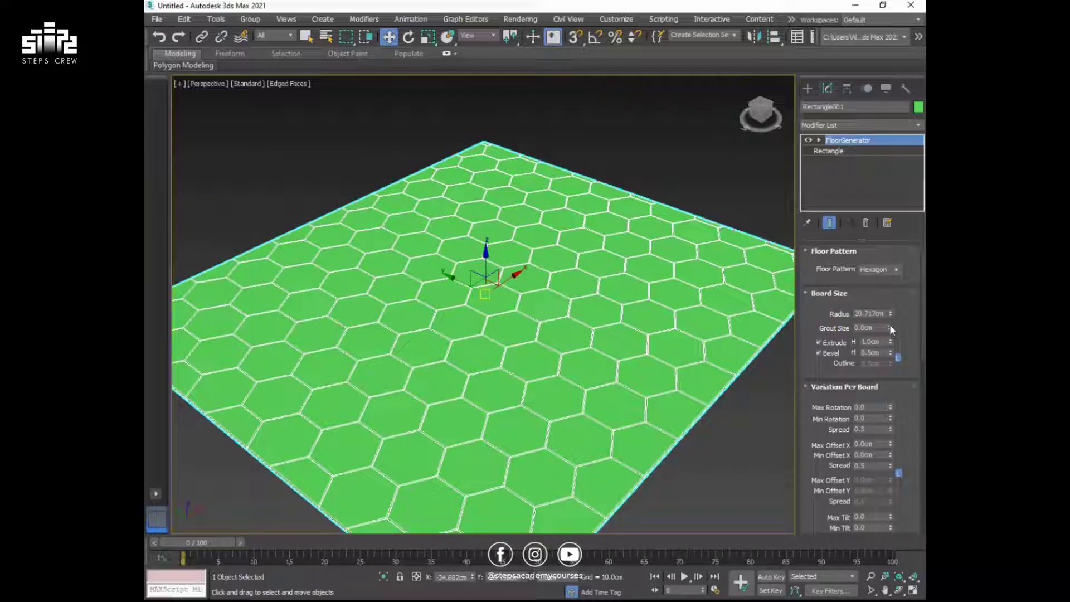
{"action": "mouse_move", "coordinate": [891, 327]}
{"action": "left_mouse_down"}
{"action": "mouse_move", "coordinate": [884, 255]}
{"action": "mouse_move", "coordinate": [898, 356]}
{"action": "left_mouse_up"}
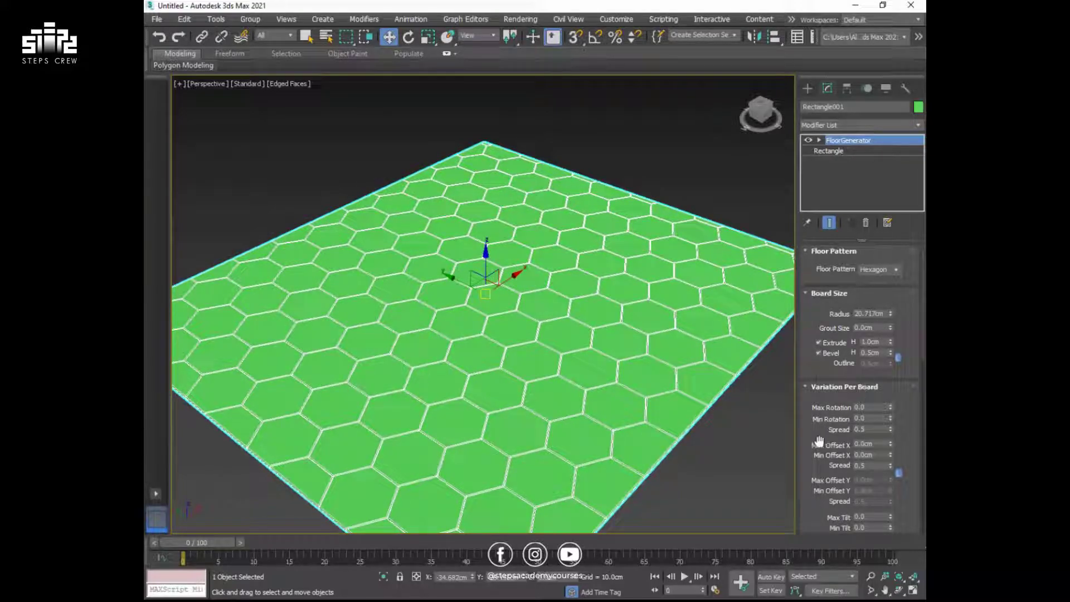
{"action": "left_click_drag", "start_coordinate": [809, 463], "coordinate": [815, 366]}
{"action": "scroll", "coordinate": [829, 305], "scroll_direction": "down", "scroll_amount": 1}
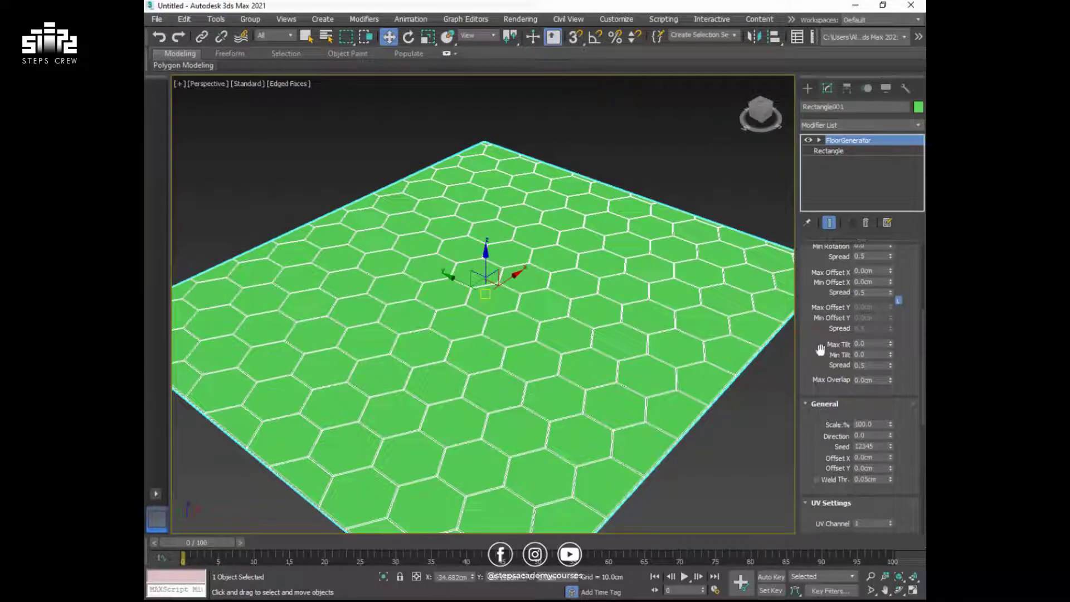
{"action": "scroll", "coordinate": [820, 356], "scroll_direction": "up", "scroll_amount": 3}
{"action": "scroll", "coordinate": [814, 340], "scroll_direction": "up", "scroll_amount": 2}
{"action": "scroll", "coordinate": [820, 362], "scroll_direction": "up", "scroll_amount": 2}
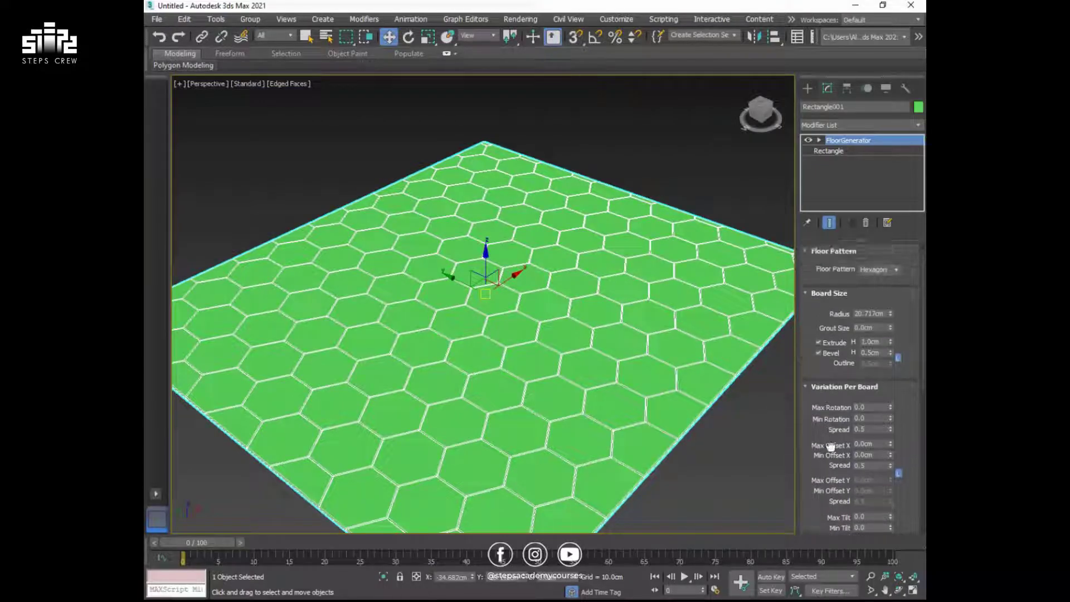
{"action": "scroll", "coordinate": [530, 323], "scroll_direction": "down", "scroll_amount": 3}
{"action": "middle_click_drag", "start_coordinate": [531, 327], "coordinate": [527, 361]}
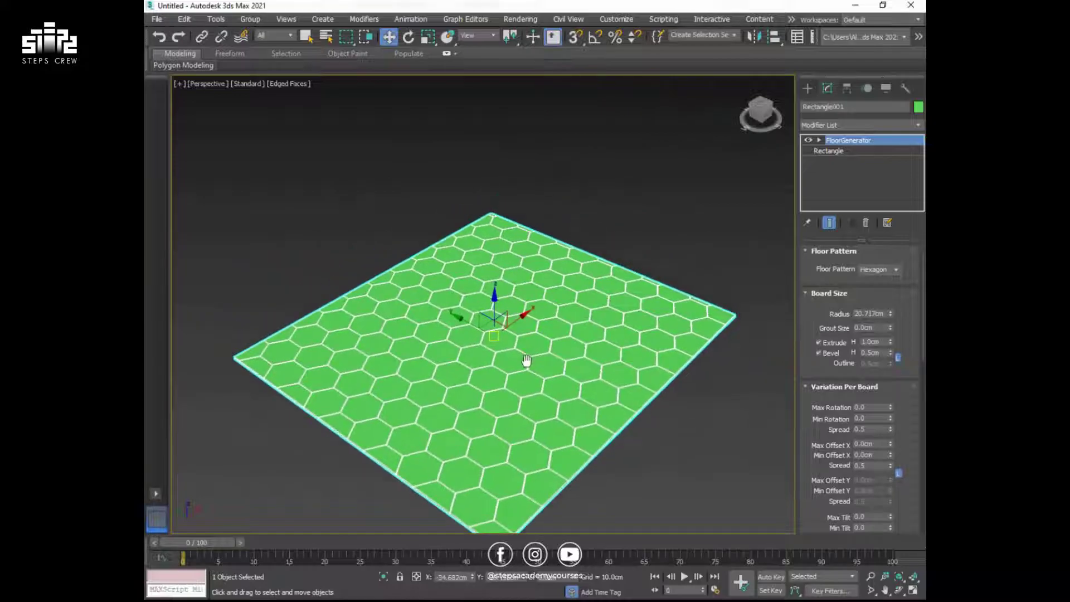
Switch the floor pattern back to Standard.
{"action": "left_click", "coordinate": [902, 272]}
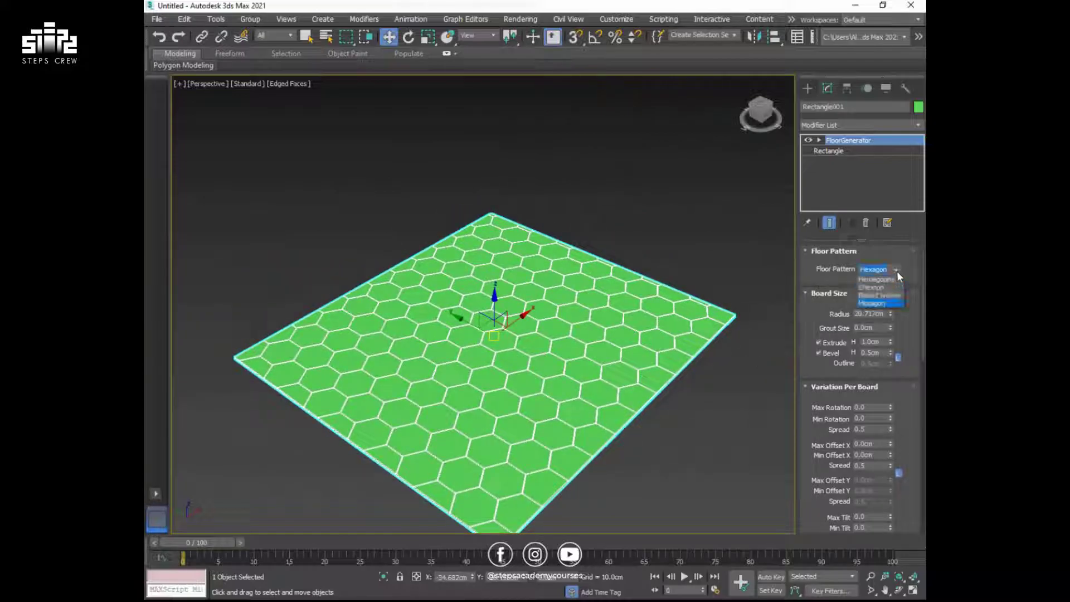
{"action": "left_click", "coordinate": [882, 284]}
{"action": "key", "text": "ctrl+z"}
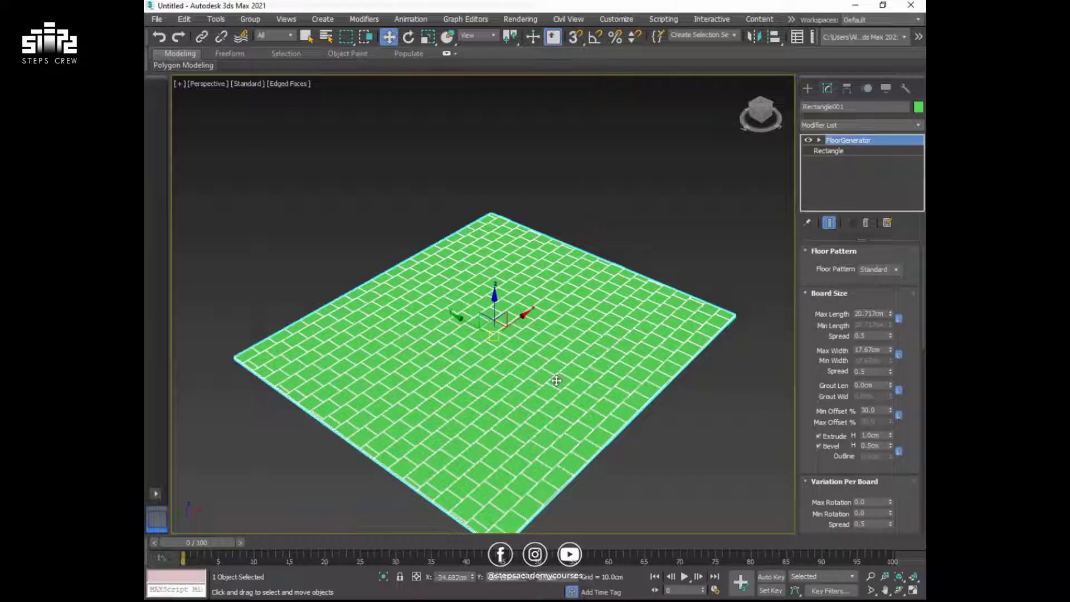
{"action": "scroll", "coordinate": [557, 381], "scroll_direction": "up", "scroll_amount": 4}
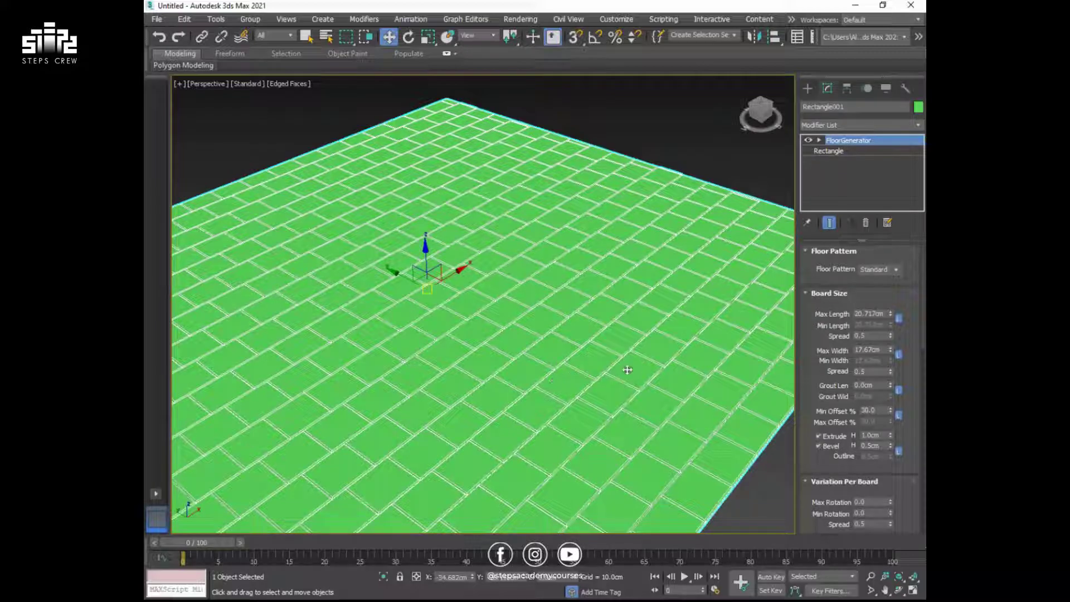
Set both Max Length and Max Width to 60cm.
{"action": "double_click", "coordinate": [868, 313]}
{"action": "type", "text": "60"}
{"action": "key", "text": "Return"}
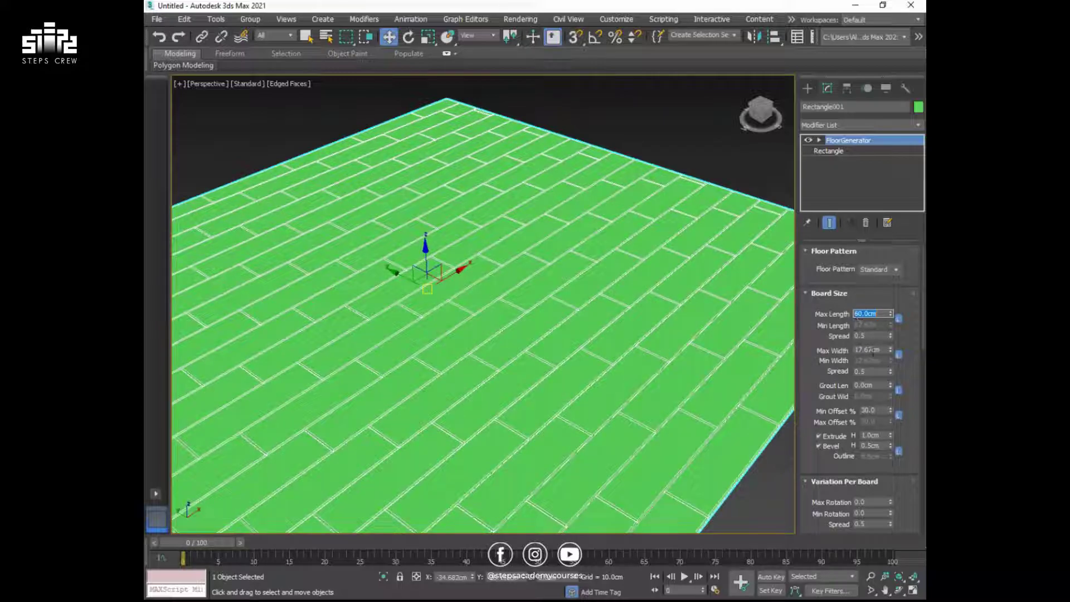
{"action": "double_click", "coordinate": [876, 350]}
{"action": "type", "text": "10"}
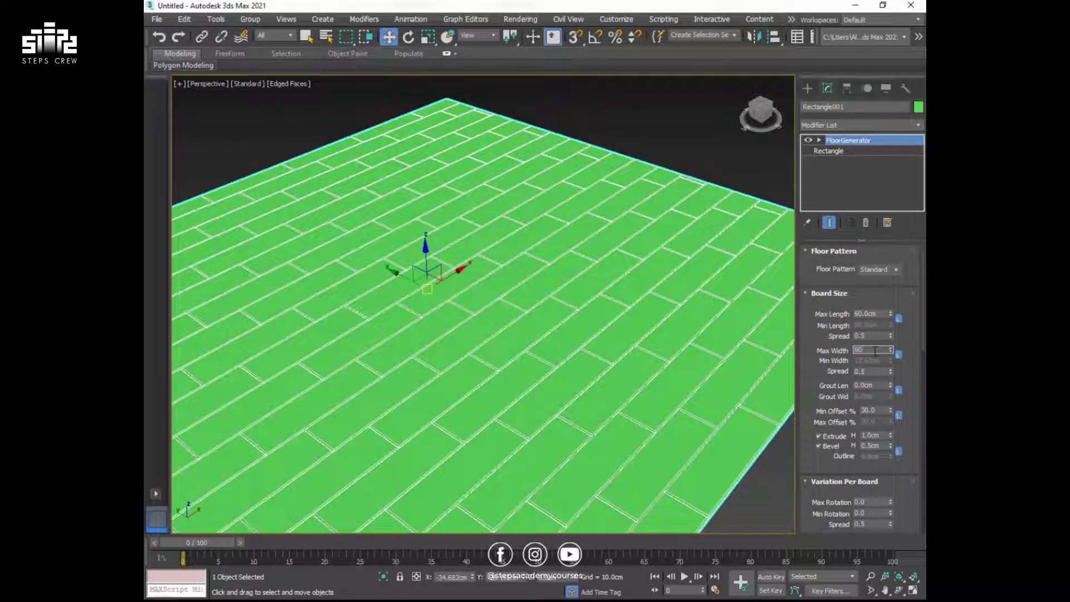
{"action": "key", "text": "Return"}
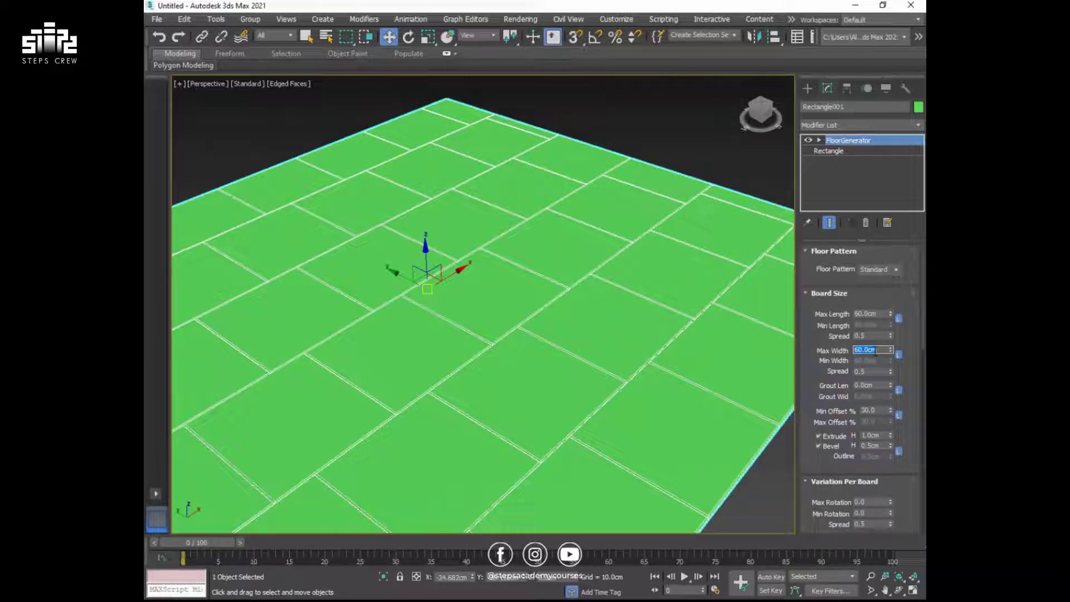
Set Min Offset % to 0 so the square tiles align.
{"action": "double_click", "coordinate": [881, 411]}
{"action": "type", "text": "0"}
{"action": "key", "text": "Return"}
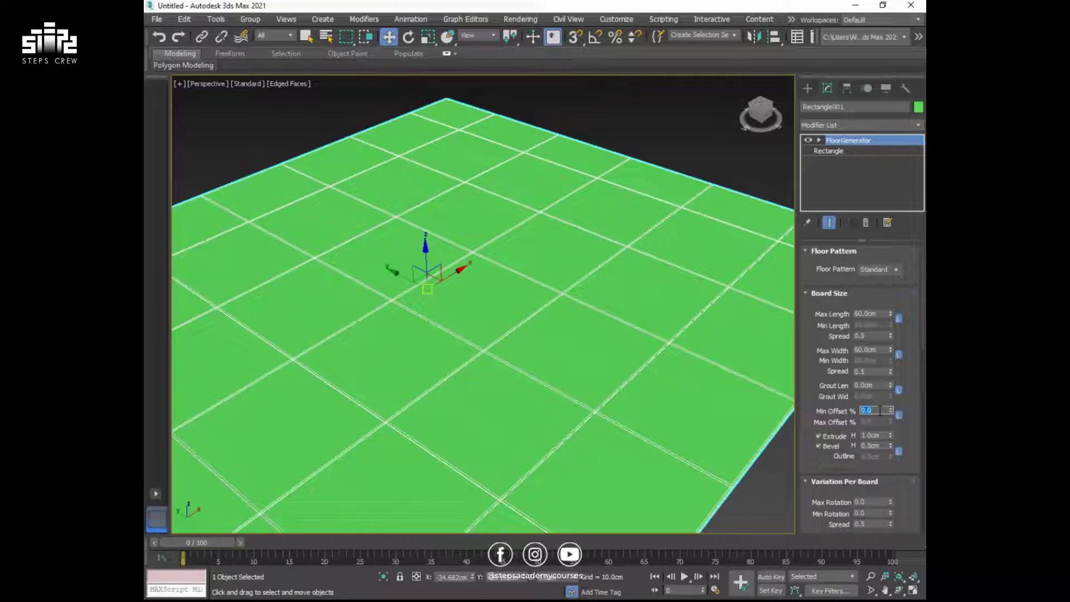
{"action": "scroll", "coordinate": [554, 406], "scroll_direction": "down", "scroll_amount": 3}
Reselect the 60cm tiled floor and zoom out to see all of it.
{"action": "left_click", "coordinate": [667, 489]}
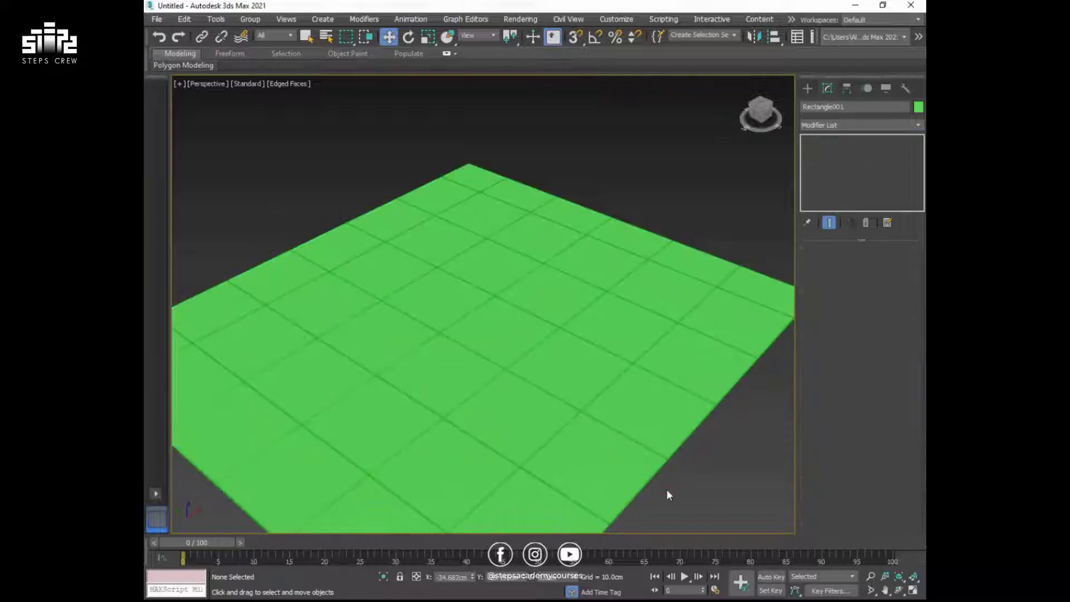
{"action": "scroll", "coordinate": [501, 368], "scroll_direction": "up", "scroll_amount": 3}
{"action": "scroll", "coordinate": [530, 354], "scroll_direction": "up", "scroll_amount": 1}
{"action": "left_click", "coordinate": [535, 352]}
{"action": "scroll", "coordinate": [535, 354], "scroll_direction": "down", "scroll_amount": 2}
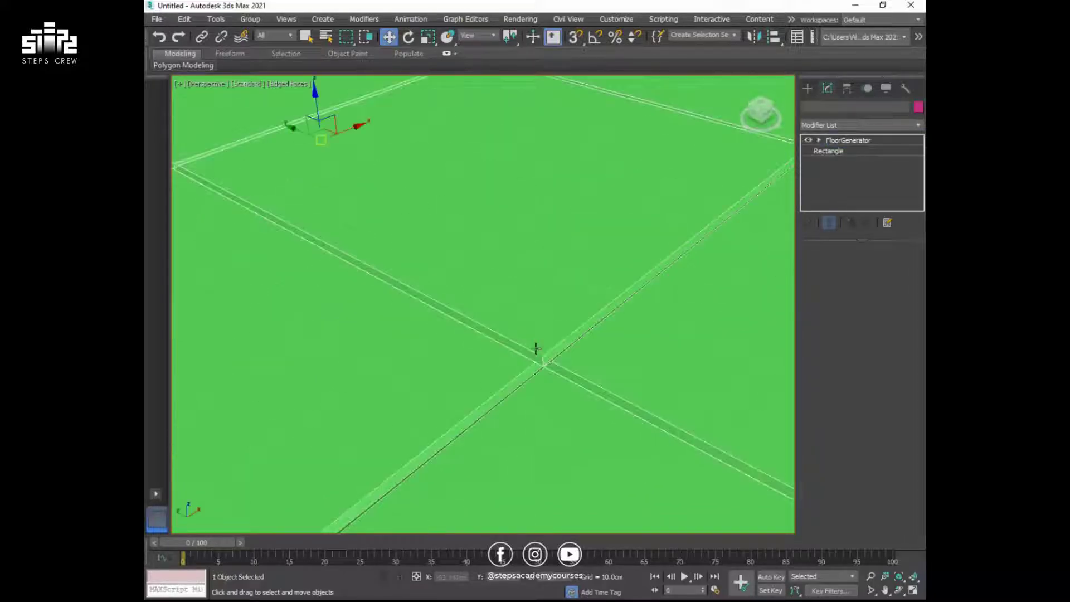
{"action": "scroll", "coordinate": [535, 357], "scroll_direction": "down", "scroll_amount": 2}
{"action": "scroll", "coordinate": [535, 357], "scroll_direction": "down", "scroll_amount": 3}
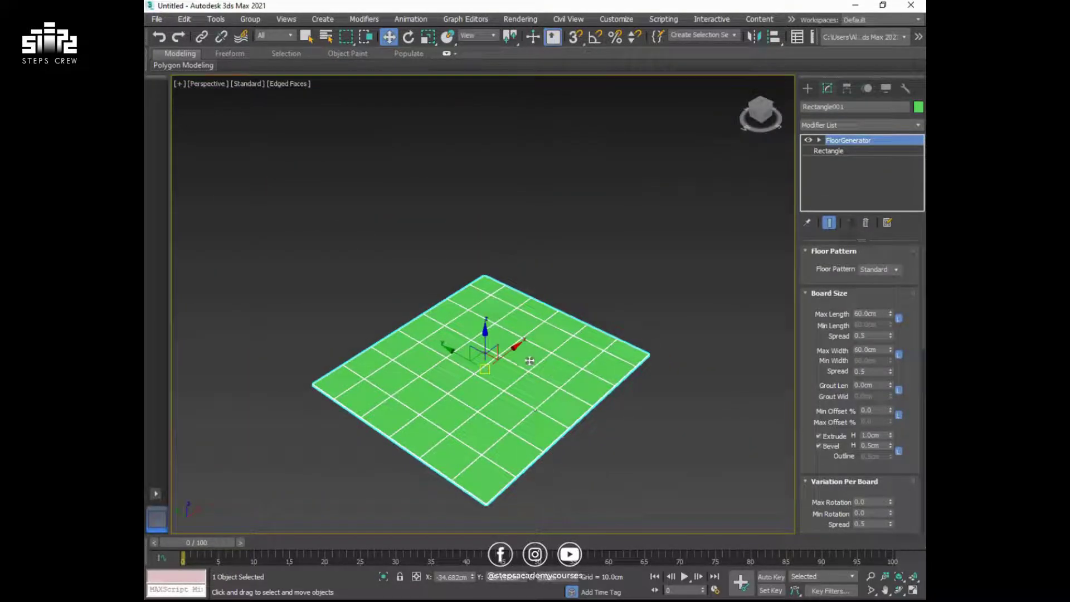
{"action": "scroll", "coordinate": [530, 360], "scroll_direction": "up", "scroll_amount": 2}
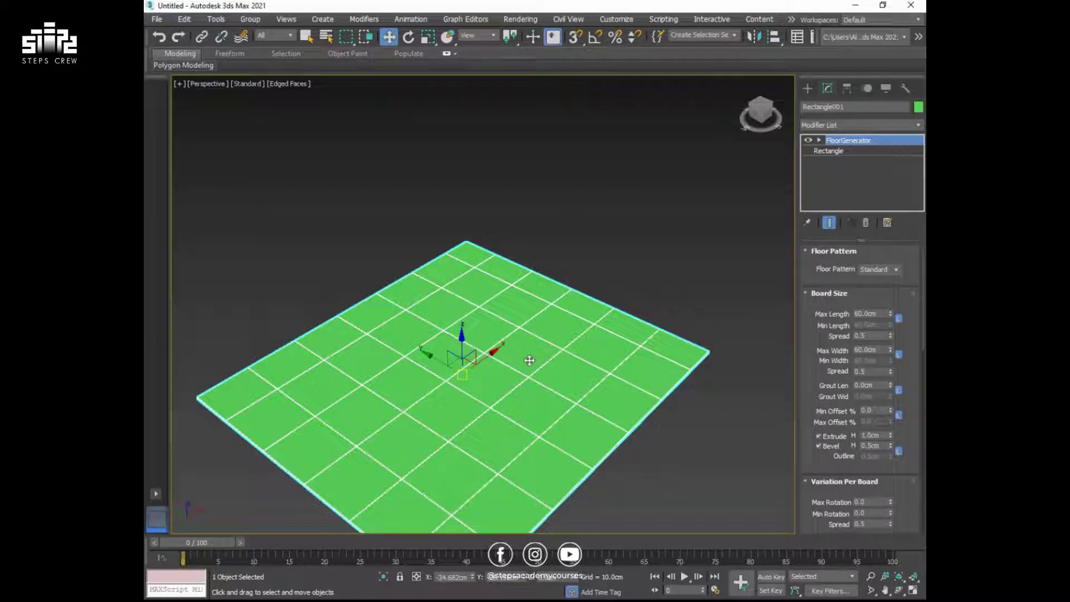